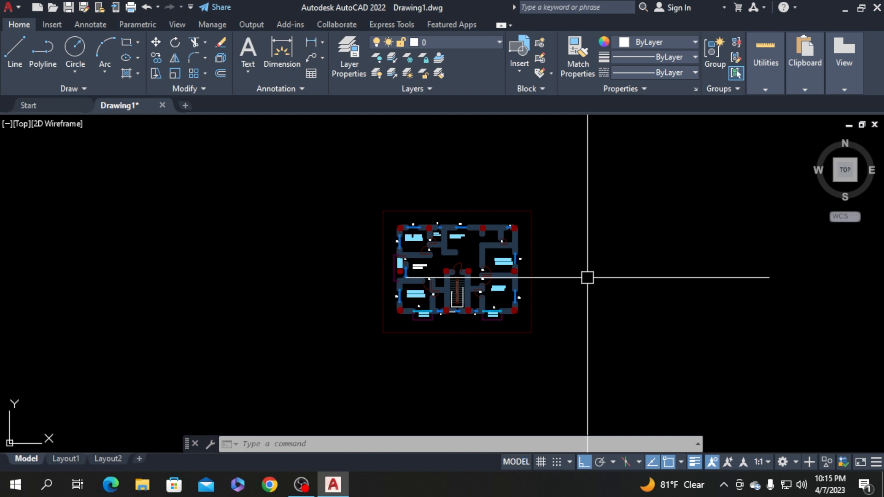
Examine the floor plan's overall layout, including its rooms, columns, balconies and central staircase
{"action": "scroll", "coordinate": [529, 341], "scroll_direction": "up", "scroll_amount": 3}
{"action": "scroll", "coordinate": [373, 201], "scroll_direction": "up", "scroll_amount": 2}
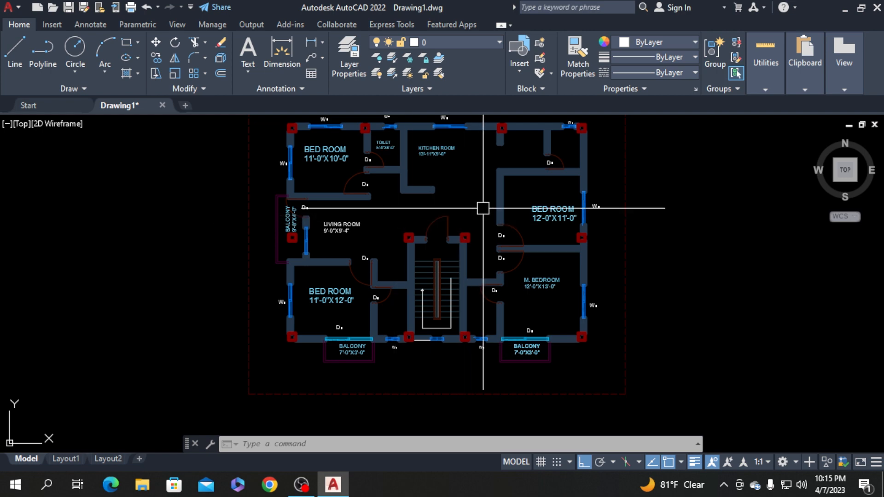
{"action": "scroll", "coordinate": [483, 208], "scroll_direction": "up", "scroll_amount": 2}
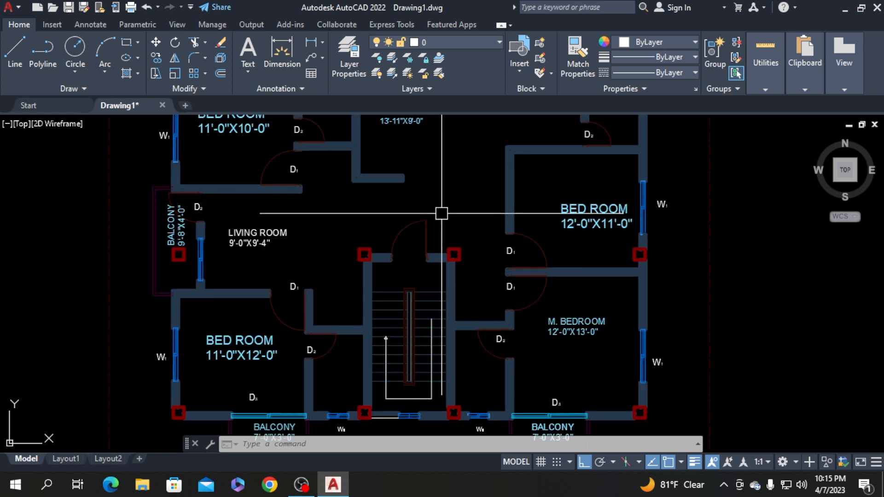
{"action": "scroll", "coordinate": [506, 203], "scroll_direction": "down", "scroll_amount": 4}
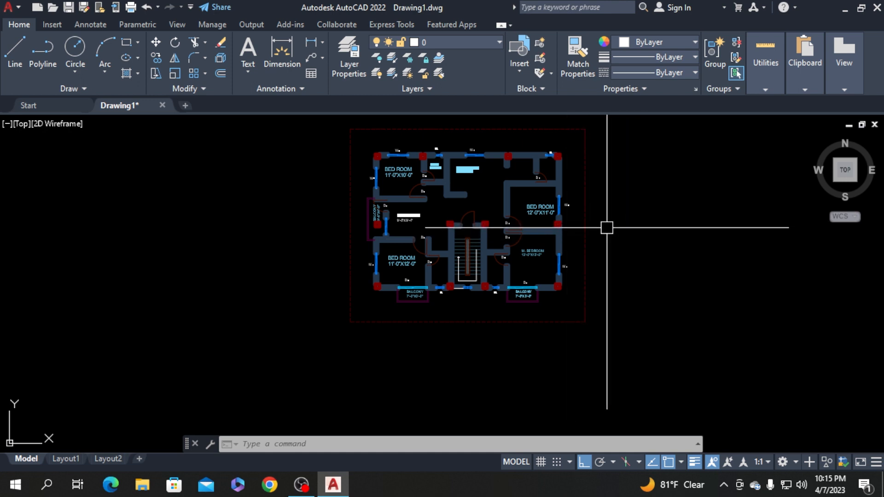
{"action": "scroll", "coordinate": [525, 249], "scroll_direction": "up", "scroll_amount": 2}
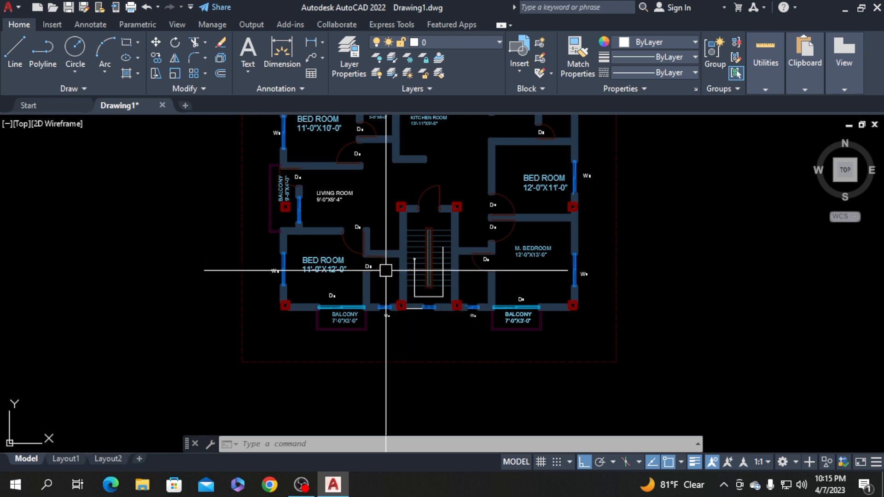
{"action": "scroll", "coordinate": [344, 305], "scroll_direction": "down", "scroll_amount": 2}
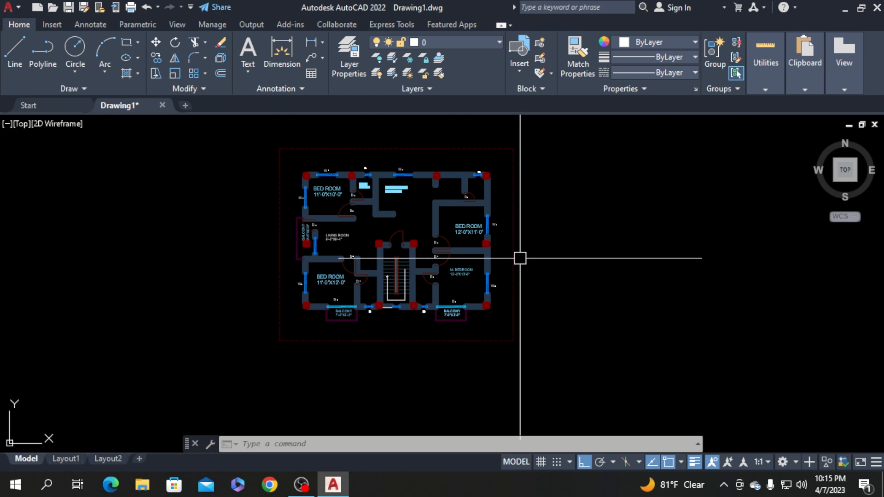
{"action": "scroll", "coordinate": [551, 275], "scroll_direction": "up", "scroll_amount": 2}
{"action": "scroll", "coordinate": [608, 266], "scroll_direction": "down", "scroll_amount": 2}
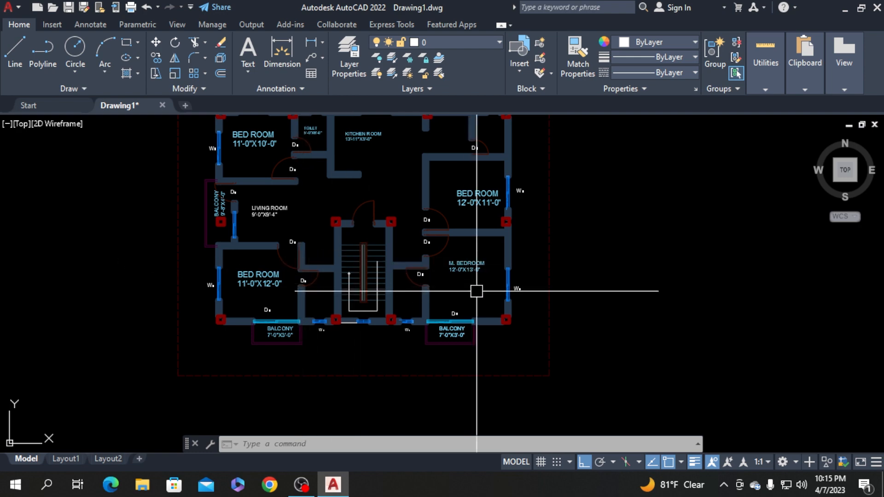
{"action": "scroll", "coordinate": [557, 322], "scroll_direction": "down", "scroll_amount": 4}
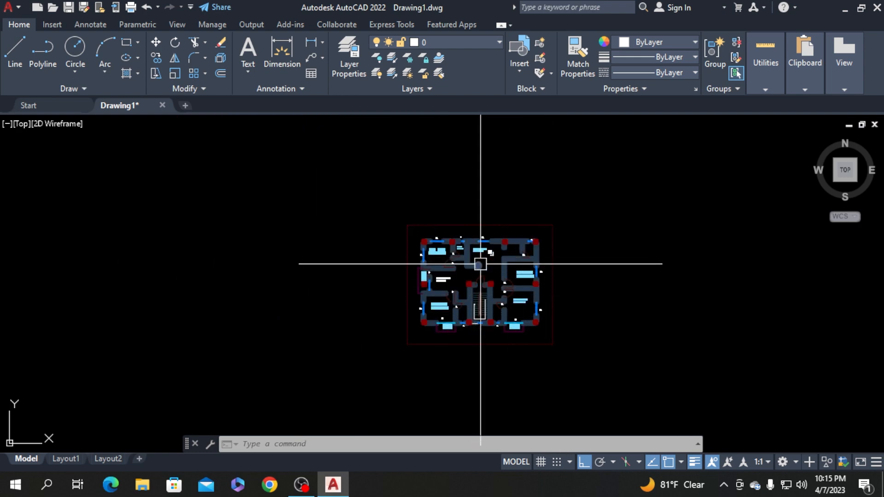
Lock the coloum layer to protect the floor plan's columns from editing
{"action": "scroll", "coordinate": [445, 203], "scroll_direction": "up", "scroll_amount": 2}
{"action": "left_click", "coordinate": [462, 41]}
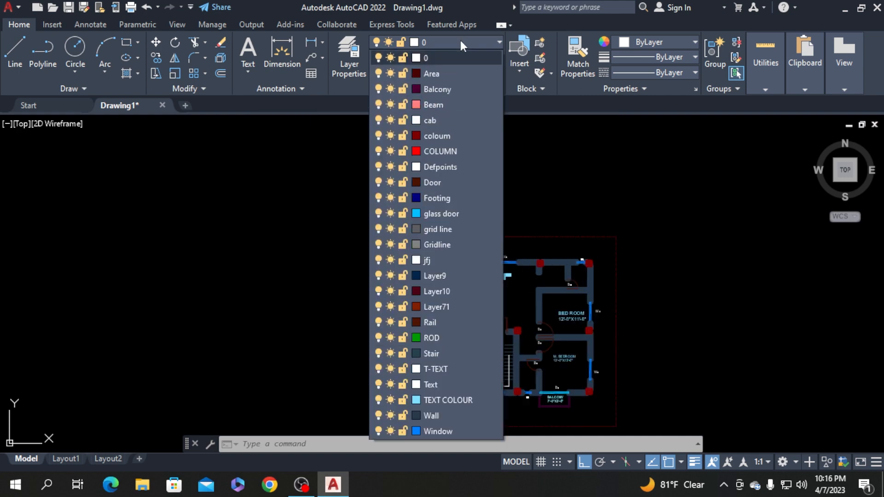
{"action": "left_click", "coordinate": [402, 134]}
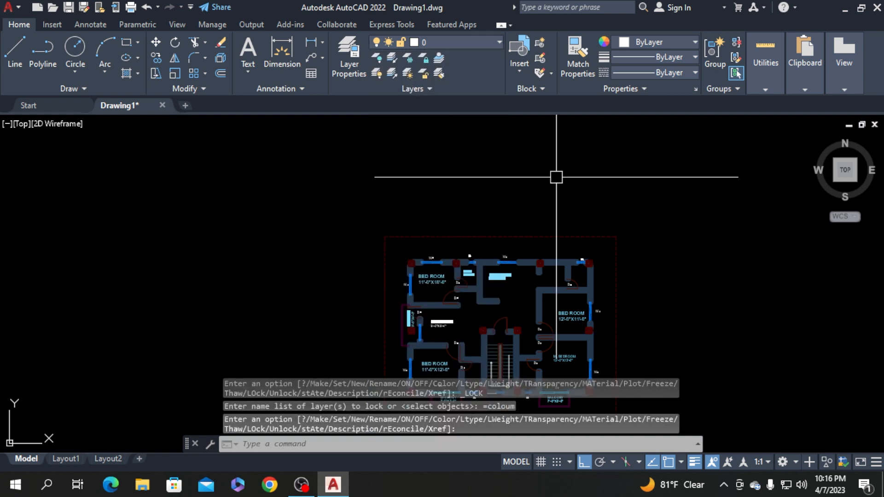
{"action": "scroll", "coordinate": [428, 148], "scroll_direction": "down", "scroll_amount": 5}
{"action": "scroll", "coordinate": [404, 212], "scroll_direction": "up", "scroll_amount": 5}
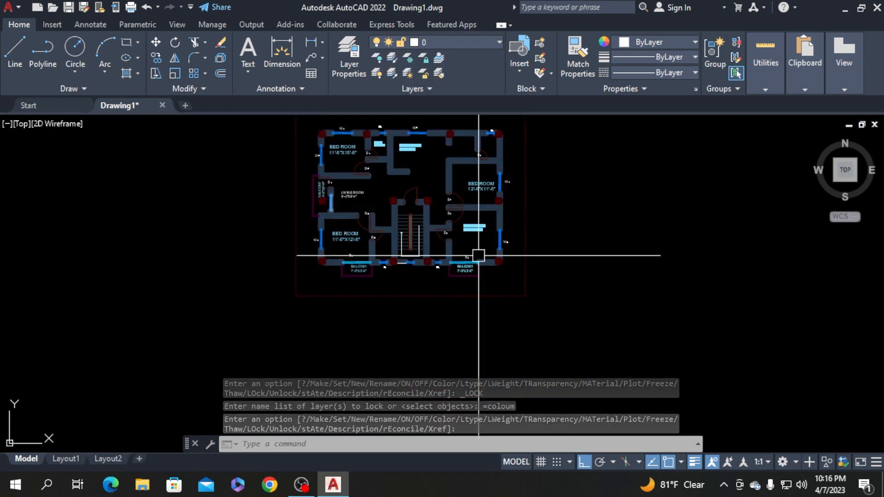
Erase the walls, openings, stair, labels and boundary lines of the floor plan, keeping only the columns on the locked layer
{"action": "left_click_drag", "start_coordinate": [571, 246], "coordinate": [504, 225]}
{"action": "left_click", "coordinate": [631, 214]}
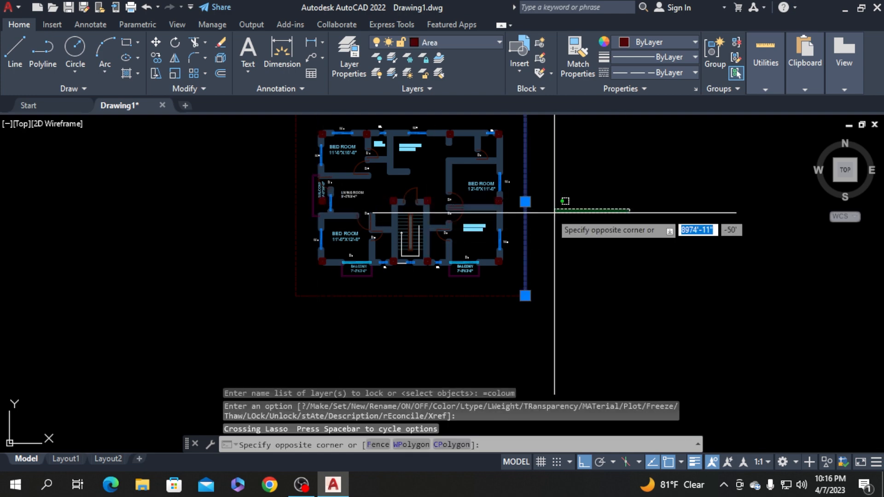
{"action": "left_click", "coordinate": [238, 289]}
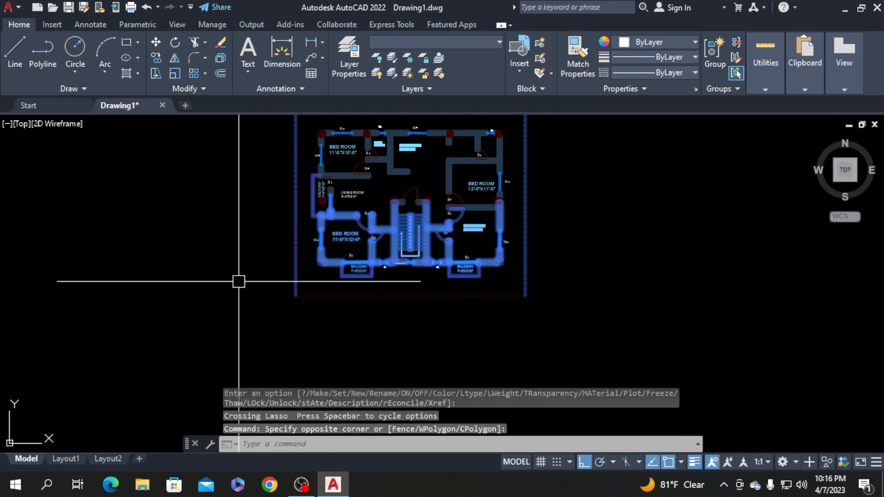
{"action": "key", "text": "Delete"}
{"action": "scroll", "coordinate": [512, 199], "scroll_direction": "down", "scroll_amount": 2}
{"action": "left_click", "coordinate": [506, 199]}
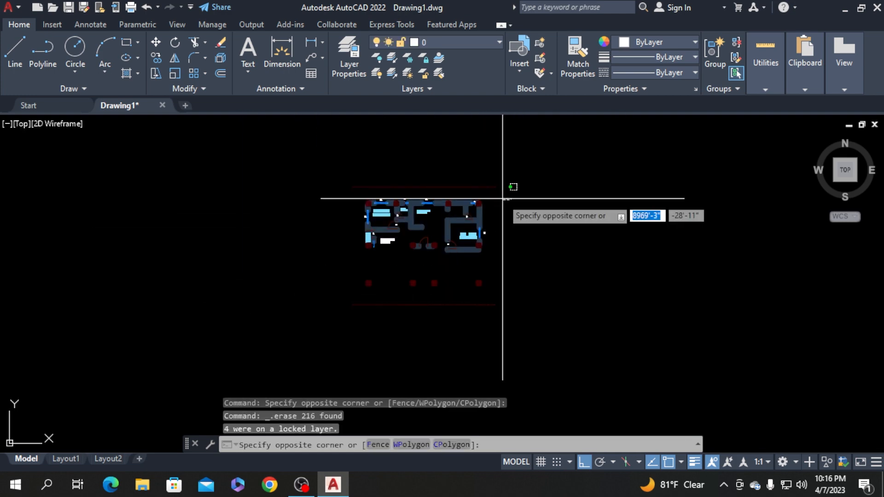
{"action": "left_click", "coordinate": [306, 254]}
{"action": "key", "text": "Delete"}
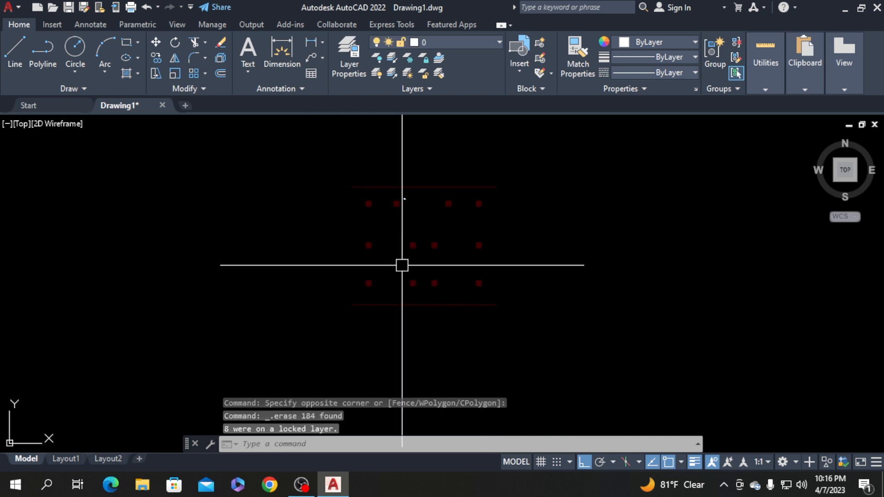
{"action": "left_click", "coordinate": [530, 163]}
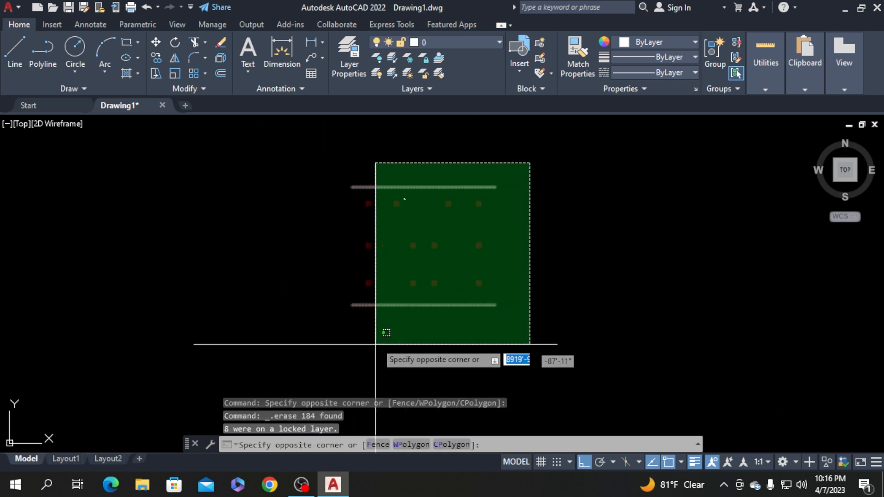
{"action": "left_click", "coordinate": [376, 344]}
{"action": "key", "text": "Delete"}
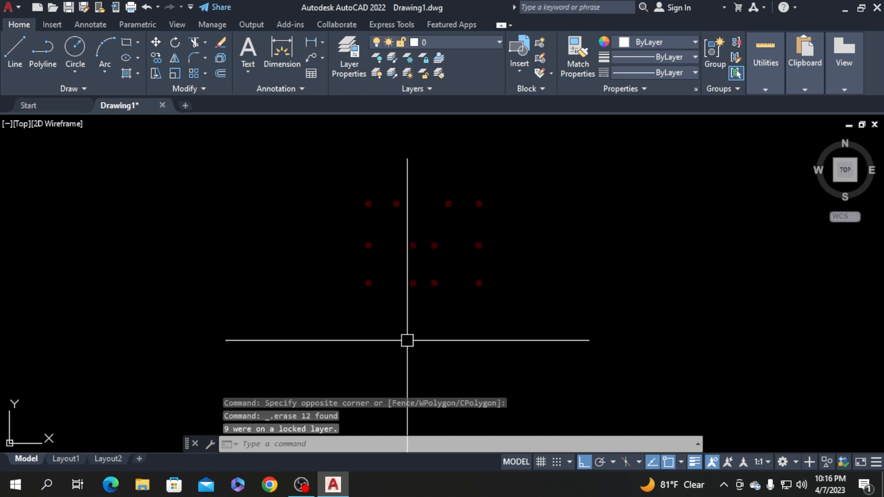
Unlock the coloum layer
{"action": "scroll", "coordinate": [389, 292], "scroll_direction": "up", "scroll_amount": 5}
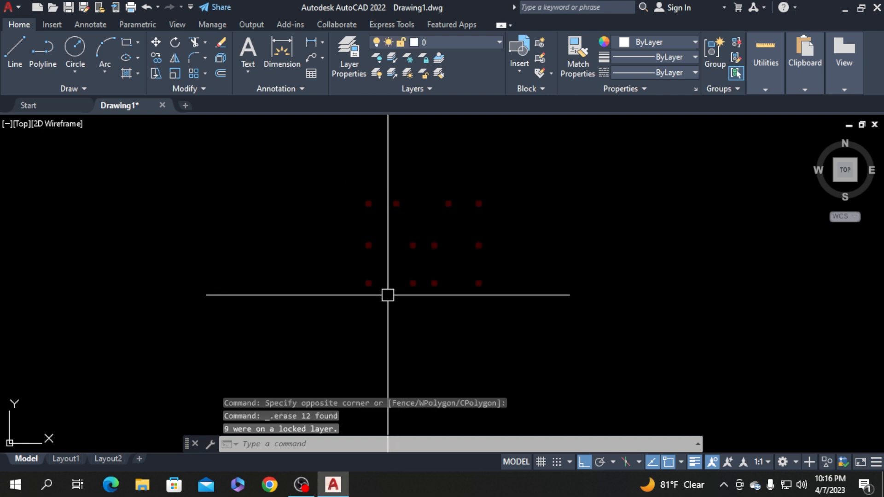
{"action": "left_click", "coordinate": [439, 42]}
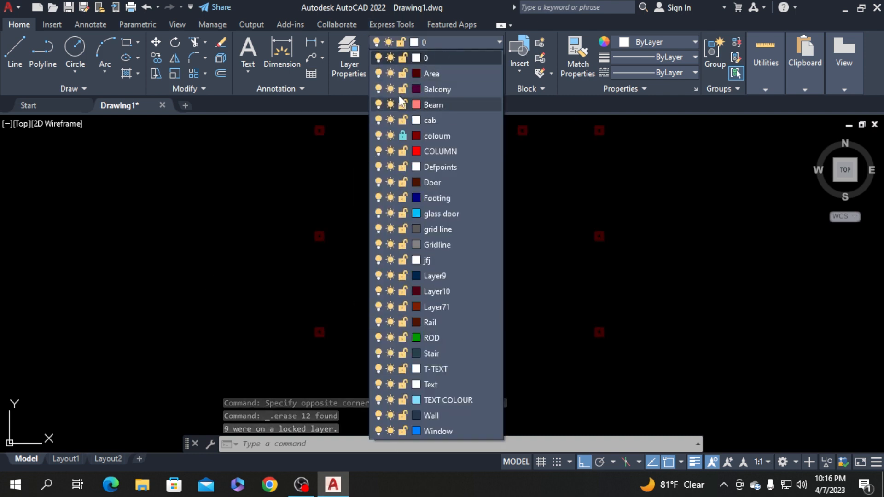
{"action": "left_click", "coordinate": [403, 135]}
{"action": "left_click", "coordinate": [239, 173]}
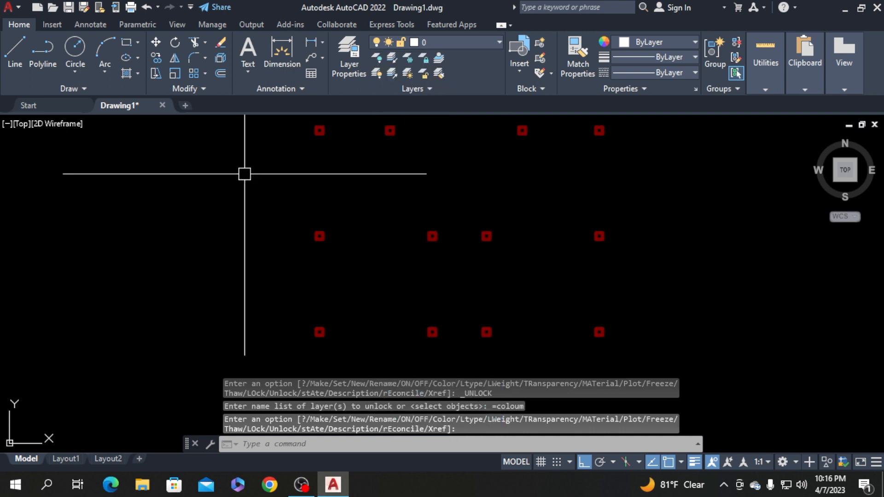
{"action": "scroll", "coordinate": [468, 232], "scroll_direction": "down", "scroll_amount": 2}
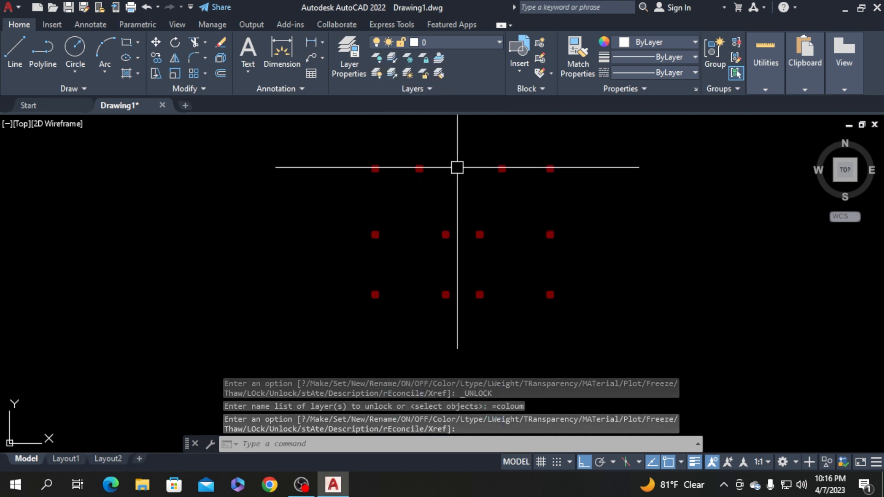
{"action": "scroll", "coordinate": [465, 187], "scroll_direction": "up", "scroll_amount": 2}
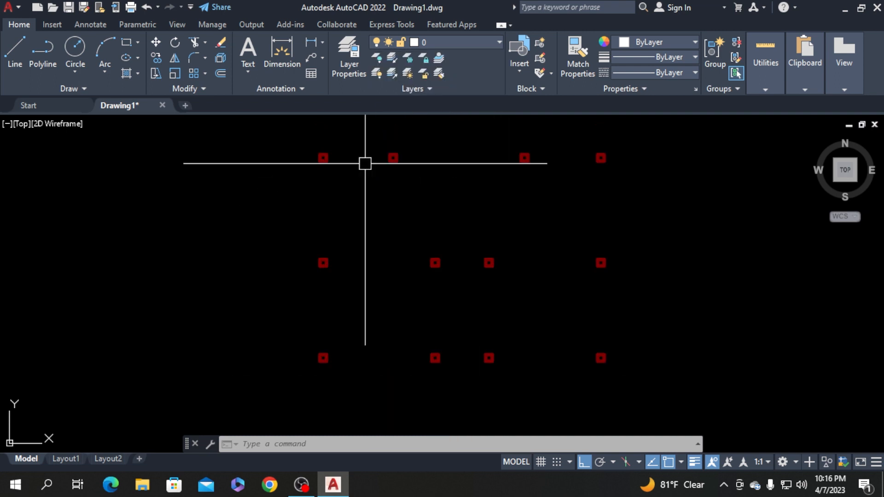
{"action": "scroll", "coordinate": [401, 219], "scroll_direction": "down", "scroll_amount": 2}
{"action": "scroll", "coordinate": [353, 183], "scroll_direction": "up", "scroll_amount": 2}
{"action": "scroll", "coordinate": [353, 183], "scroll_direction": "up", "scroll_amount": 4}
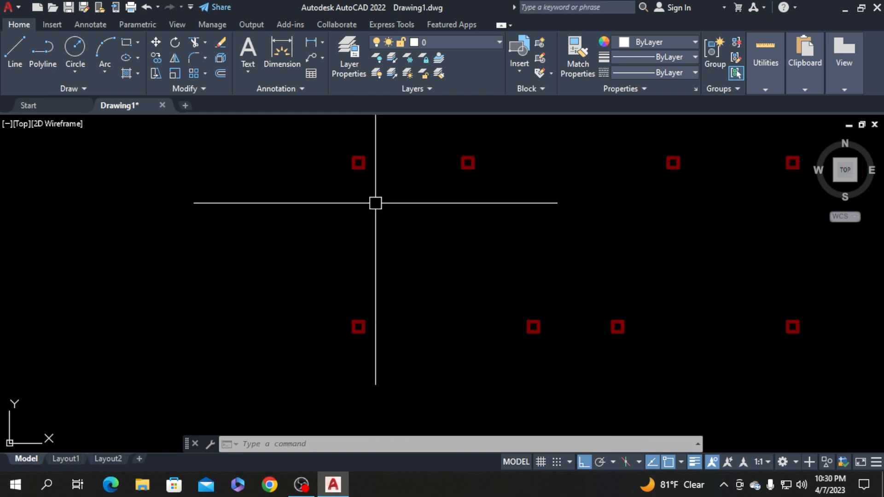
{"action": "scroll", "coordinate": [376, 206], "scroll_direction": "down", "scroll_amount": 2}
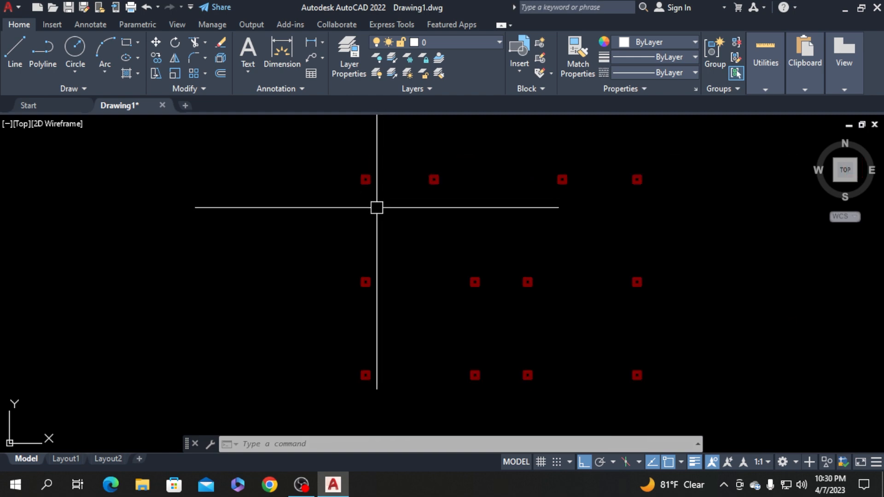
Draw a horizontal line along the outer face of the top column row, from the top-left column's upper-right corner to the top-right column's upper-left corner
{"action": "type", "text": "l"}
{"action": "key", "text": "Return"}
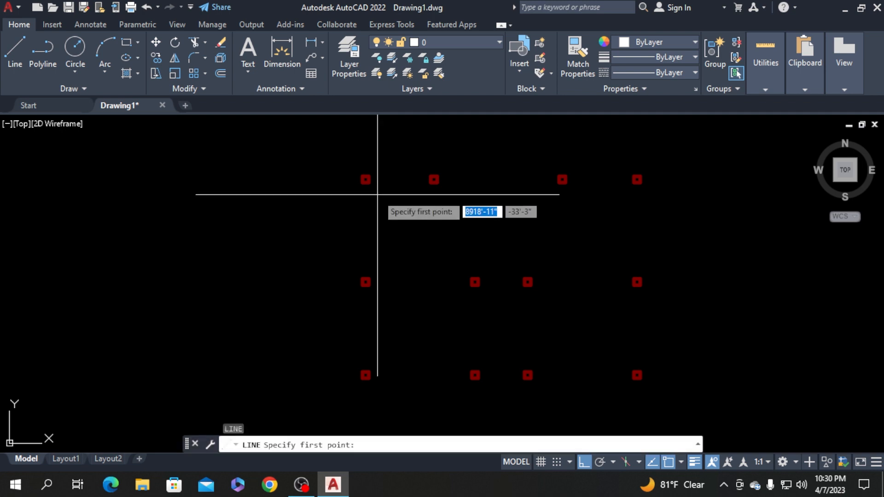
{"action": "scroll", "coordinate": [364, 203], "scroll_direction": "up", "scroll_amount": 5}
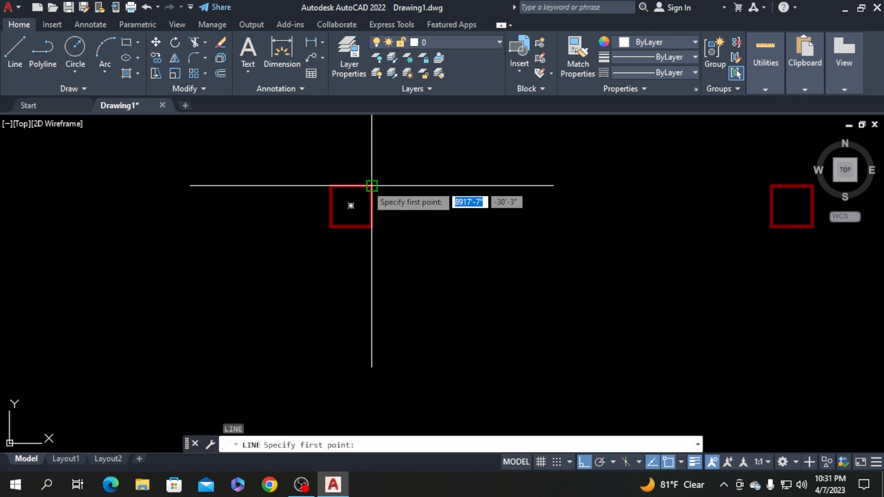
{"action": "left_click", "coordinate": [372, 186]}
{"action": "scroll", "coordinate": [364, 189], "scroll_direction": "down", "scroll_amount": 5}
{"action": "scroll", "coordinate": [634, 189], "scroll_direction": "up", "scroll_amount": 5}
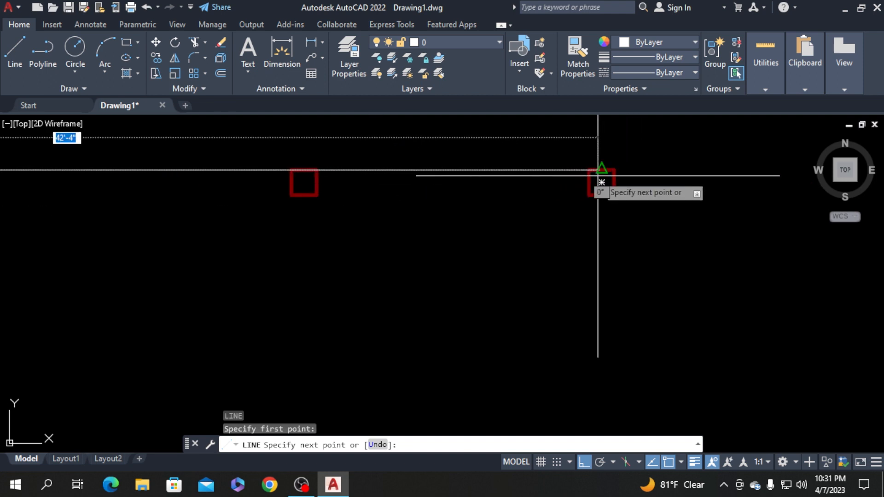
{"action": "left_click", "coordinate": [589, 170]}
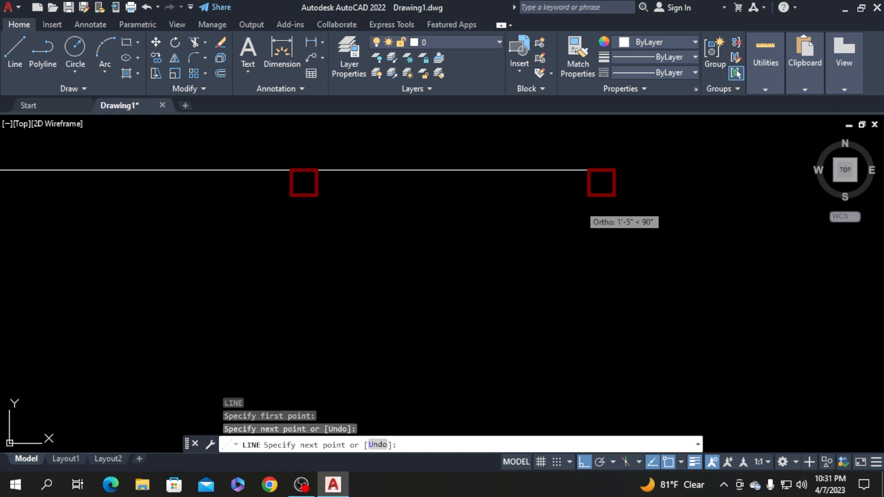
{"action": "key", "text": "Escape"}
Draw a vertical line along the outer face of the left column row, from the top-left column to the bottom-left column's upper-left corner
{"action": "scroll", "coordinate": [394, 205], "scroll_direction": "down", "scroll_amount": 6}
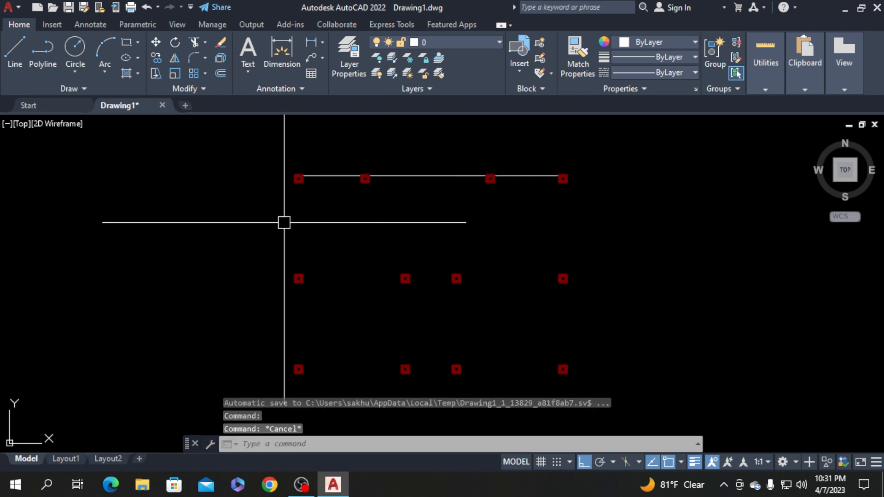
{"action": "key", "text": "Return"}
{"action": "scroll", "coordinate": [295, 193], "scroll_direction": "up", "scroll_amount": 6}
{"action": "left_click", "coordinate": [295, 145]}
{"action": "scroll", "coordinate": [295, 148], "scroll_direction": "down", "scroll_amount": 8}
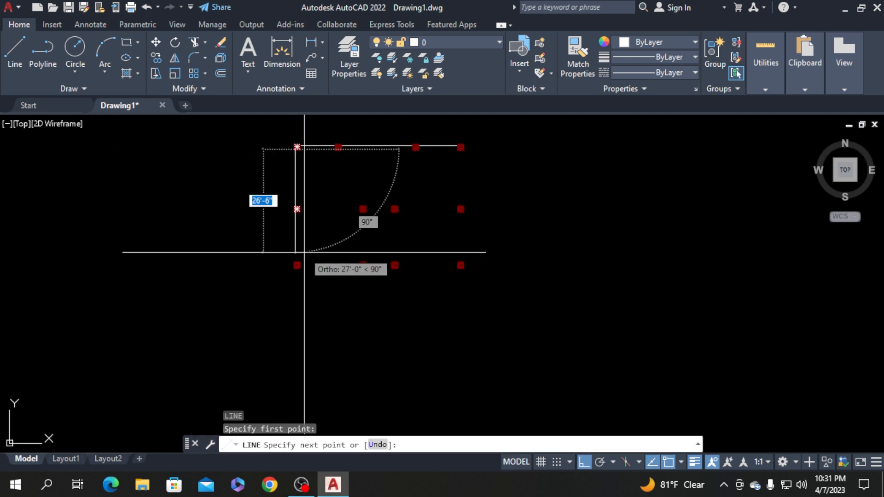
{"action": "scroll", "coordinate": [304, 252], "scroll_direction": "up", "scroll_amount": 6}
{"action": "left_click", "coordinate": [282, 226]}
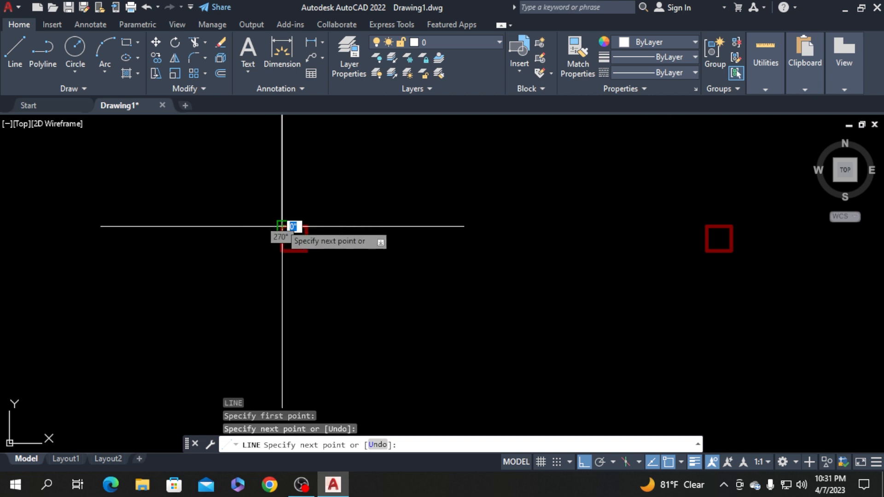
{"action": "key", "text": "Escape"}
Draw a horizontal line along the outer face of the bottom column row, from the bottom-left column to the bottom-right column
{"action": "scroll", "coordinate": [305, 306], "scroll_direction": "down", "scroll_amount": 5}
{"action": "scroll", "coordinate": [361, 339], "scroll_direction": "up", "scroll_amount": 6}
{"action": "key", "text": "Return"}
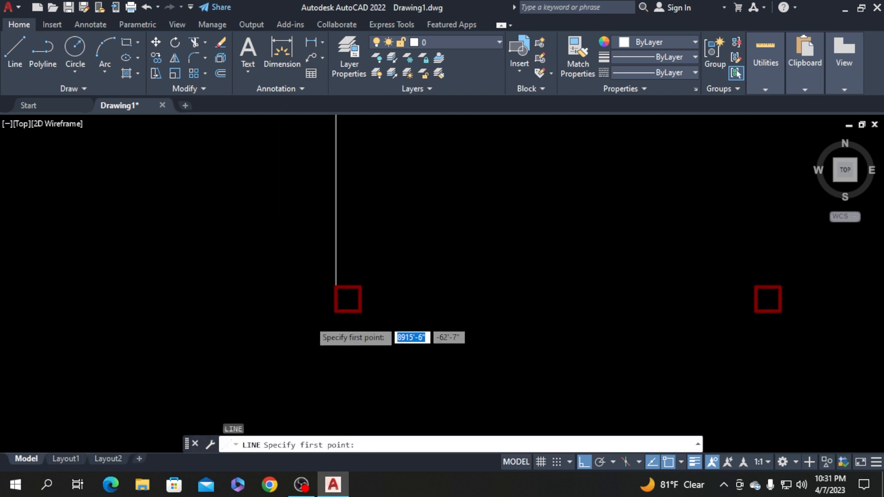
{"action": "scroll", "coordinate": [308, 322], "scroll_direction": "up", "scroll_amount": 2}
{"action": "left_click", "coordinate": [352, 306]}
{"action": "scroll", "coordinate": [383, 302], "scroll_direction": "down", "scroll_amount": 2}
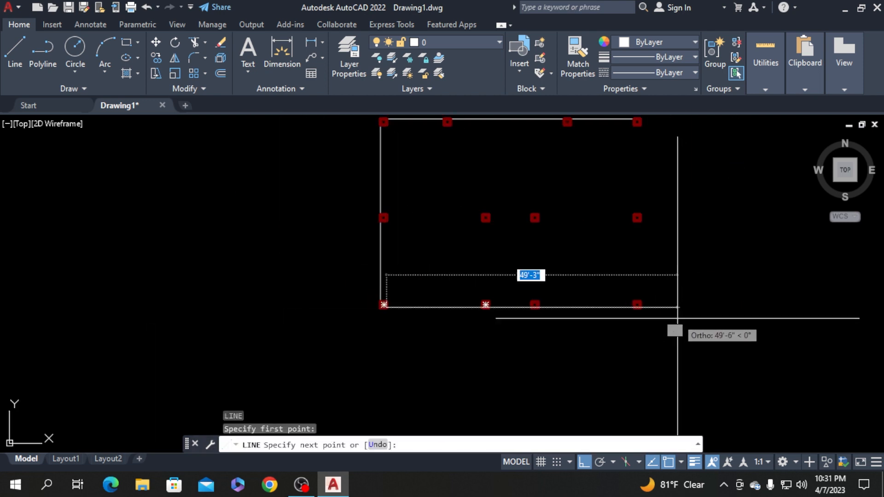
{"action": "scroll", "coordinate": [527, 276], "scroll_direction": "up", "scroll_amount": 6}
{"action": "left_click", "coordinate": [442, 257]}
{"action": "key", "text": "Return"}
Draw a vertical line along the outer face of the right column row, from the top-right column to the bottom-right column's upper-right corner
{"action": "scroll", "coordinate": [456, 304], "scroll_direction": "down", "scroll_amount": 5}
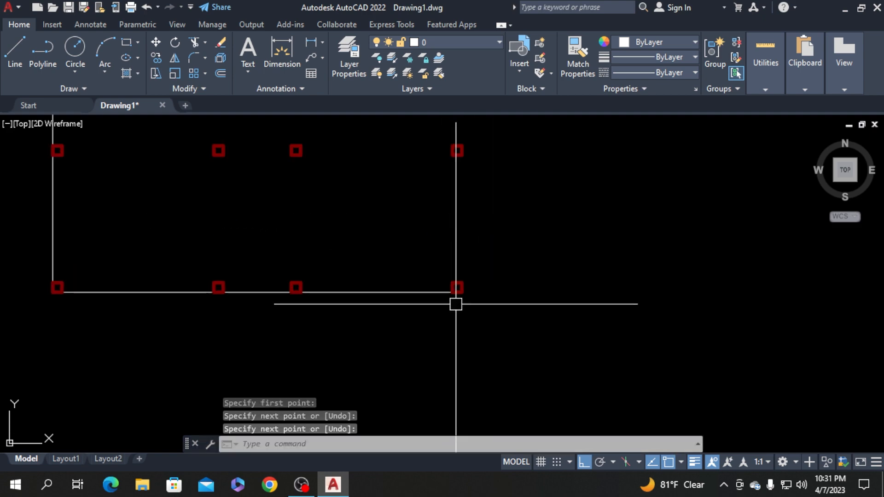
{"action": "scroll", "coordinate": [456, 304], "scroll_direction": "down", "scroll_amount": 5}
{"action": "scroll", "coordinate": [449, 222], "scroll_direction": "up", "scroll_amount": 5}
{"action": "key", "text": "Return"}
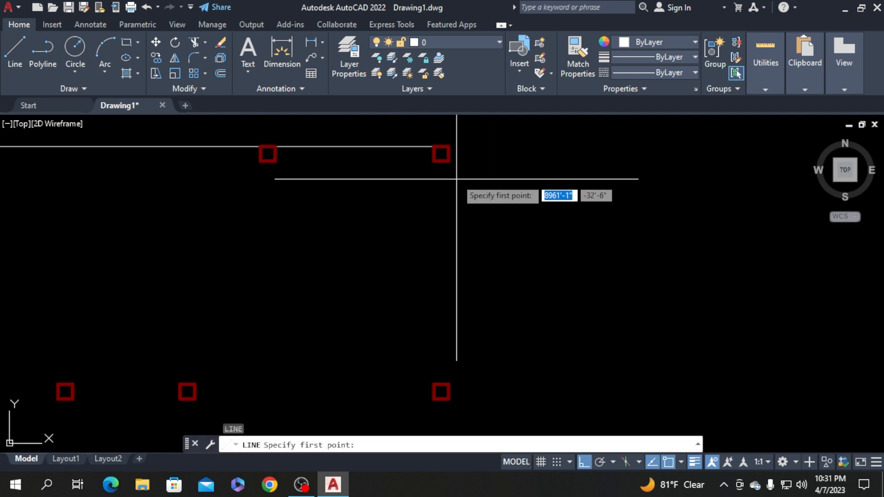
{"action": "left_click", "coordinate": [442, 153]}
{"action": "scroll", "coordinate": [449, 258], "scroll_direction": "down", "scroll_amount": 3}
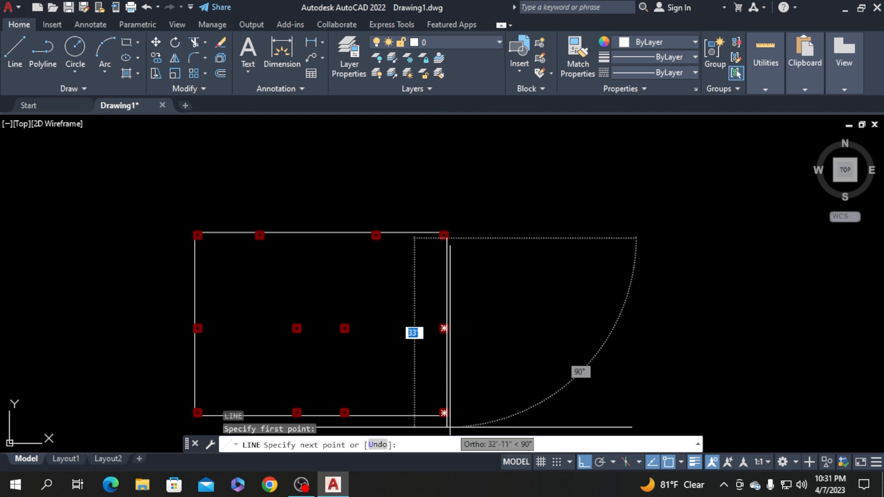
{"action": "scroll", "coordinate": [450, 427], "scroll_direction": "up", "scroll_amount": 3}
{"action": "left_click", "coordinate": [455, 381]}
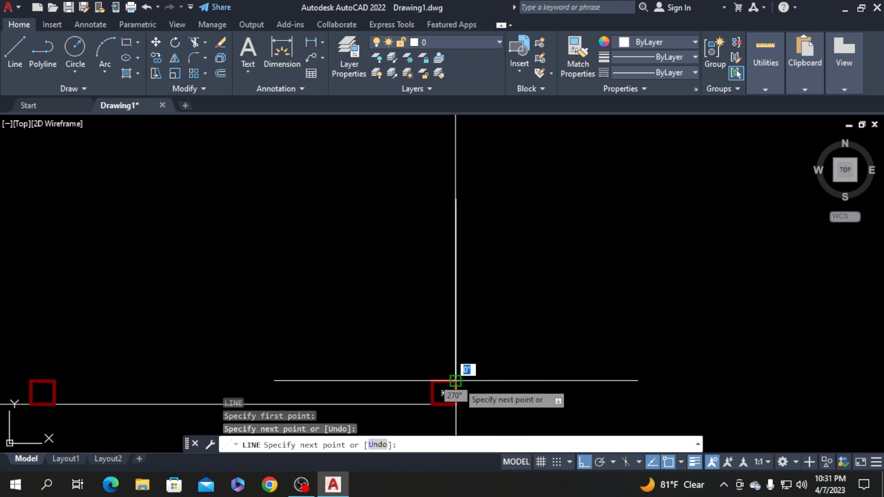
{"action": "key", "text": "Return"}
Examine the closed outline and the position of the columns along and inside it
{"action": "scroll", "coordinate": [579, 350], "scroll_direction": "down", "scroll_amount": 3}
{"action": "scroll", "coordinate": [594, 345], "scroll_direction": "down", "scroll_amount": 2}
{"action": "scroll", "coordinate": [377, 289], "scroll_direction": "down", "scroll_amount": 2}
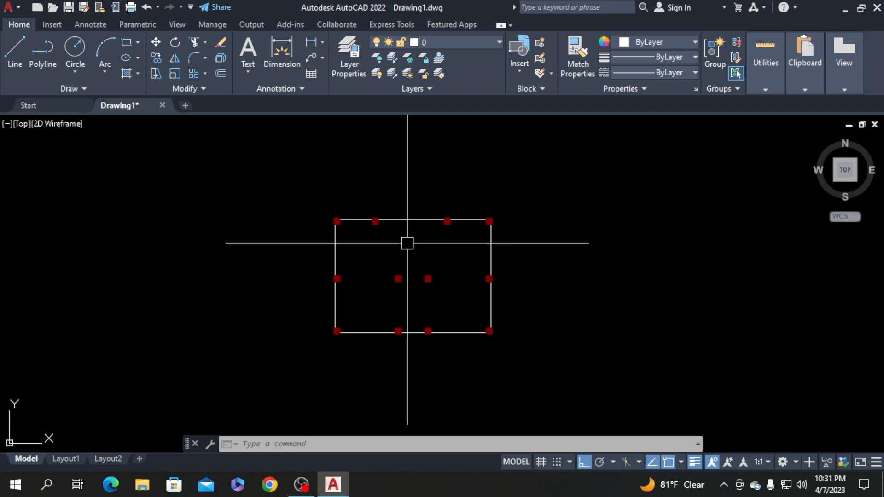
{"action": "scroll", "coordinate": [407, 243], "scroll_direction": "down", "scroll_amount": 2}
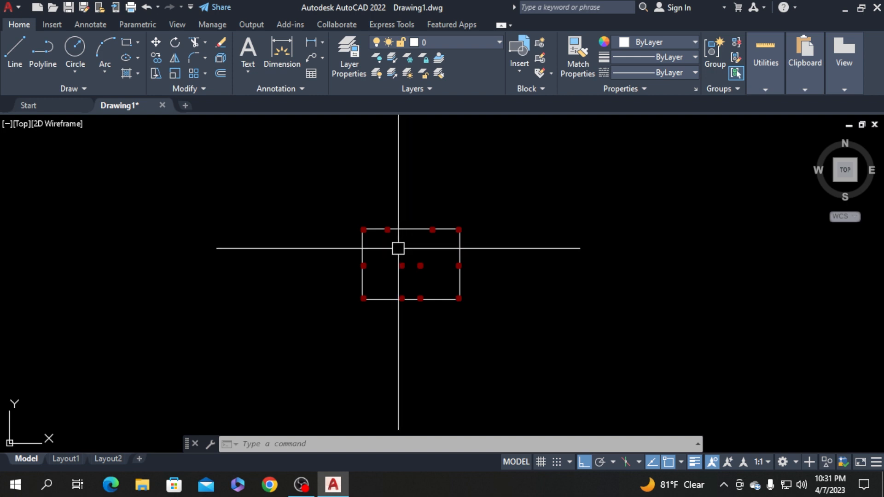
{"action": "scroll", "coordinate": [387, 269], "scroll_direction": "down", "scroll_amount": 2}
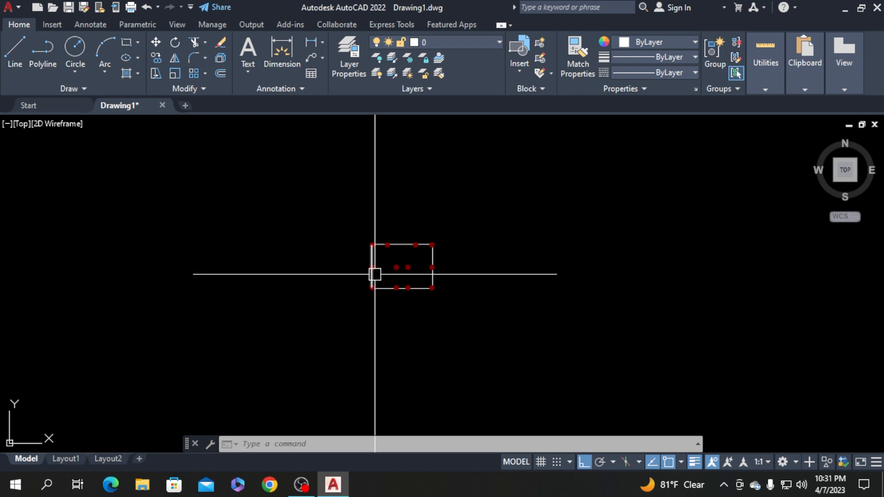
{"action": "scroll", "coordinate": [393, 250], "scroll_direction": "up", "scroll_amount": 2}
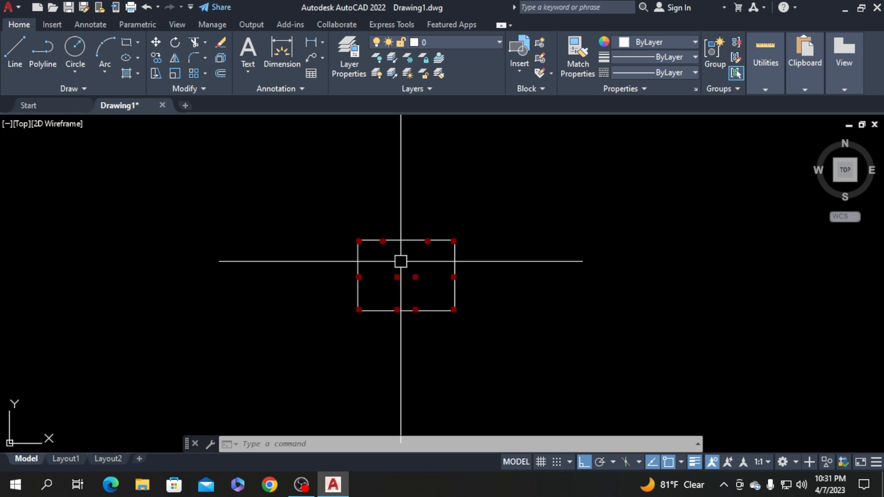
{"action": "scroll", "coordinate": [403, 260], "scroll_direction": "down", "scroll_amount": 2}
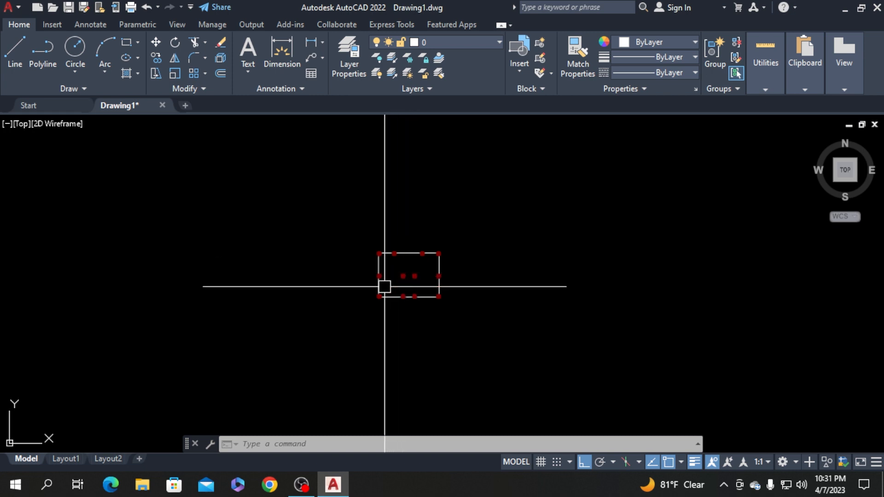
{"action": "scroll", "coordinate": [383, 294], "scroll_direction": "up", "scroll_amount": 7}
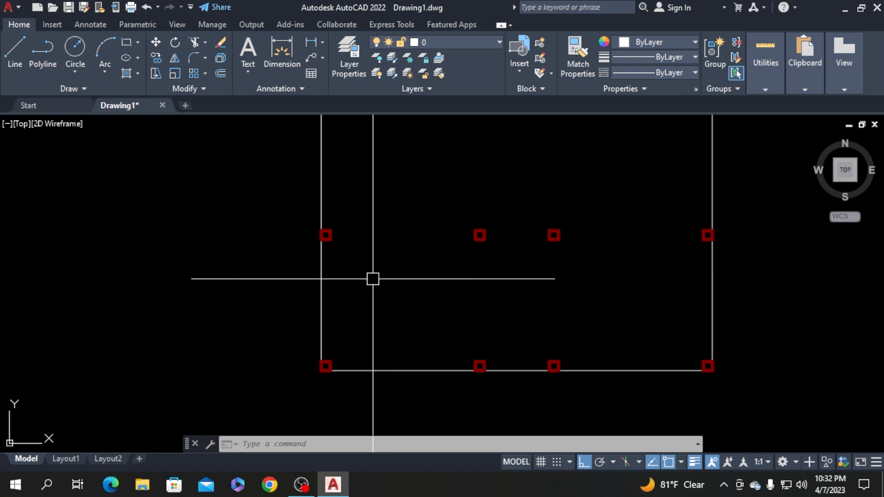
{"action": "scroll", "coordinate": [373, 279], "scroll_direction": "down", "scroll_amount": 4}
{"action": "scroll", "coordinate": [375, 259], "scroll_direction": "up", "scroll_amount": 2}
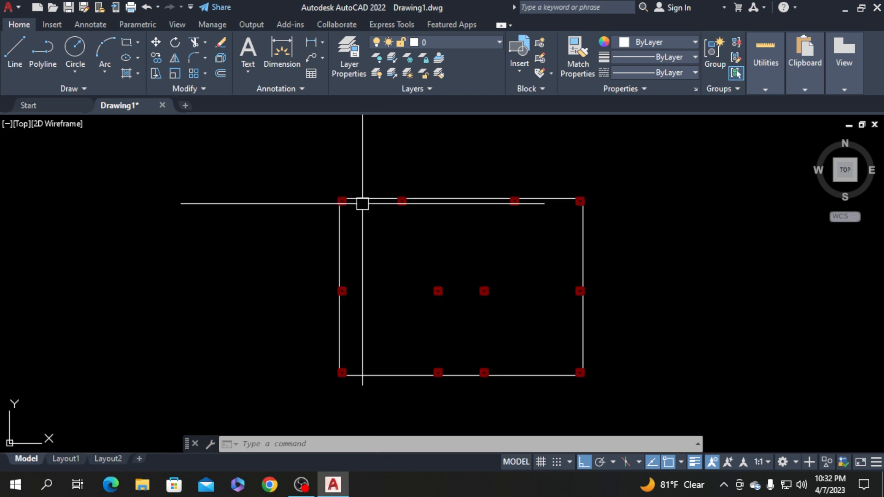
Try a 12-inch inward offset of the top outline line and erase the offset copy
{"action": "scroll", "coordinate": [367, 215], "scroll_direction": "up", "scroll_amount": 2}
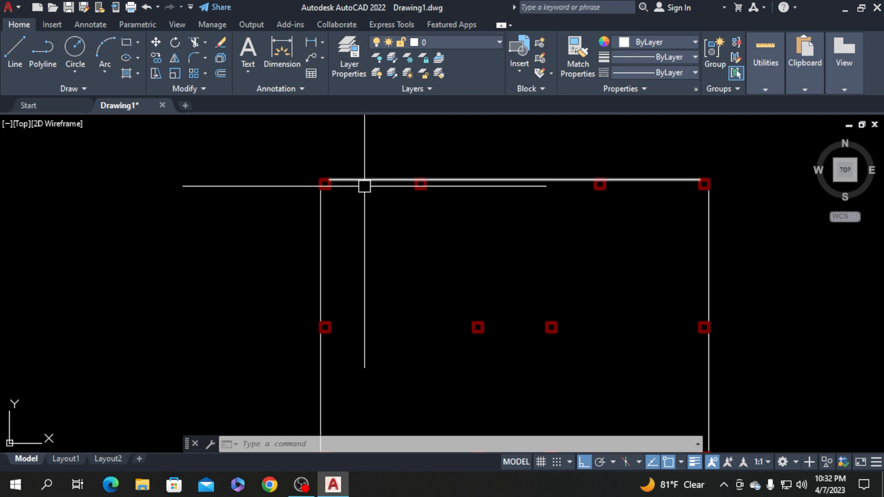
{"action": "scroll", "coordinate": [363, 207], "scroll_direction": "up", "scroll_amount": 2}
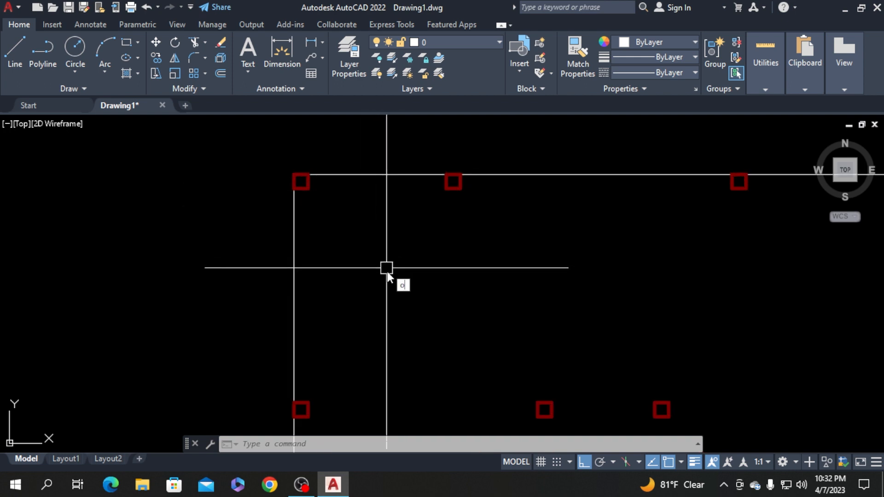
{"action": "key", "text": "Return"}
{"action": "type", "text": "a"}
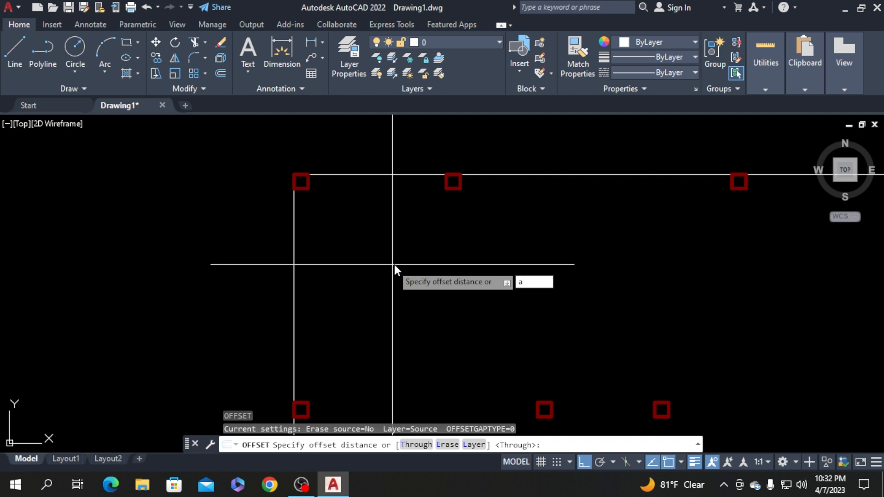
{"action": "key", "text": "BackSpace"}
{"action": "type", "text": "12"}
{"action": "key", "text": "Return"}
{"action": "left_click", "coordinate": [409, 174]}
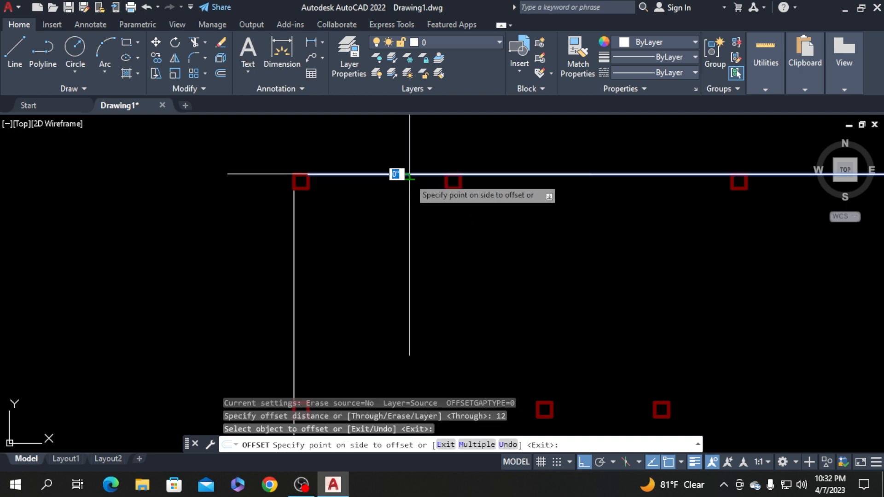
{"action": "left_click", "coordinate": [403, 229]}
{"action": "key", "text": "Return"}
{"action": "scroll", "coordinate": [402, 226], "scroll_direction": "down", "scroll_amount": 2}
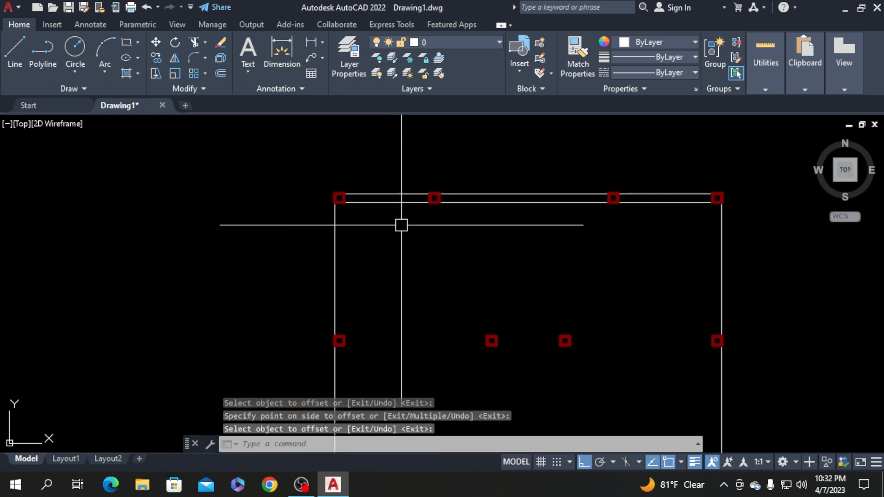
{"action": "left_click", "coordinate": [394, 203]}
{"action": "key", "text": "Delete"}
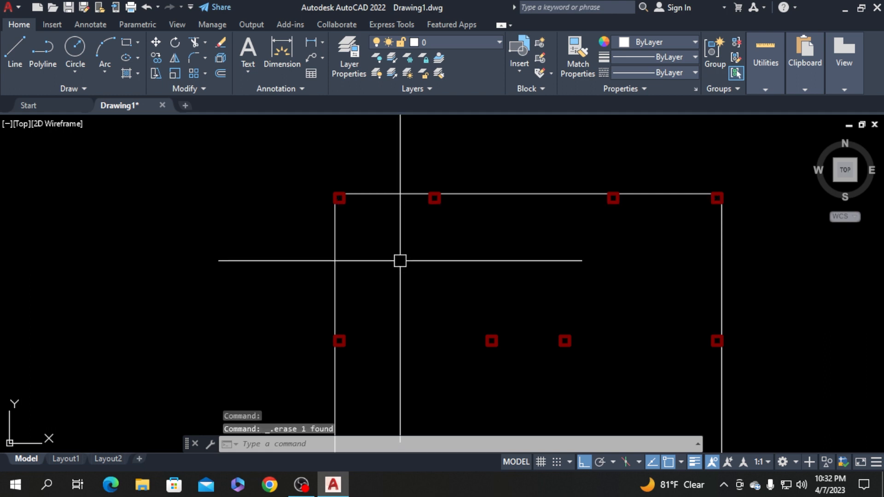
Try a 10-inch inward offset of the top outline line and erase the offset copy
{"action": "type", "text": "o"}
{"action": "key", "text": "Return"}
{"action": "type", "text": "0"}
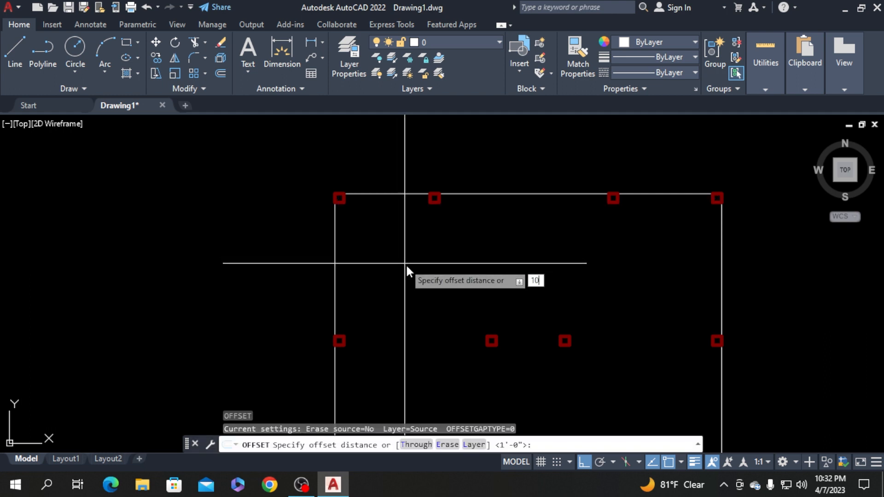
{"action": "key", "text": "Return"}
{"action": "left_click", "coordinate": [398, 194]}
{"action": "left_click", "coordinate": [400, 203]}
{"action": "scroll", "coordinate": [400, 203], "scroll_direction": "up", "scroll_amount": 6}
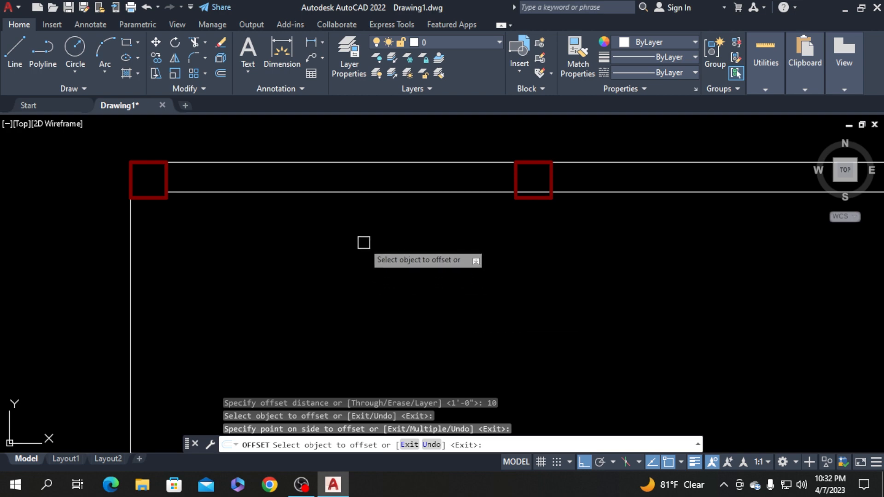
{"action": "key", "text": "Return"}
{"action": "left_click", "coordinate": [375, 192]}
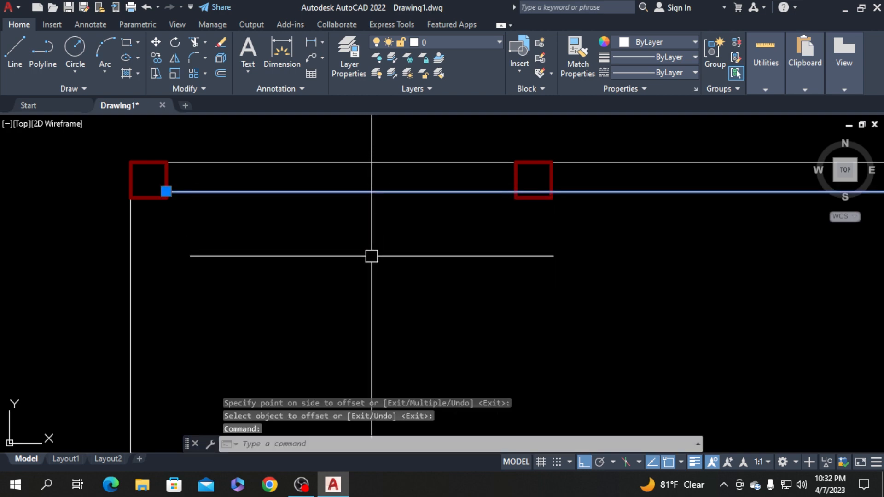
{"action": "key", "text": "Delete"}
Offset the top outline line 12 inches inward along the inner face of the top column row
{"action": "type", "text": "o"}
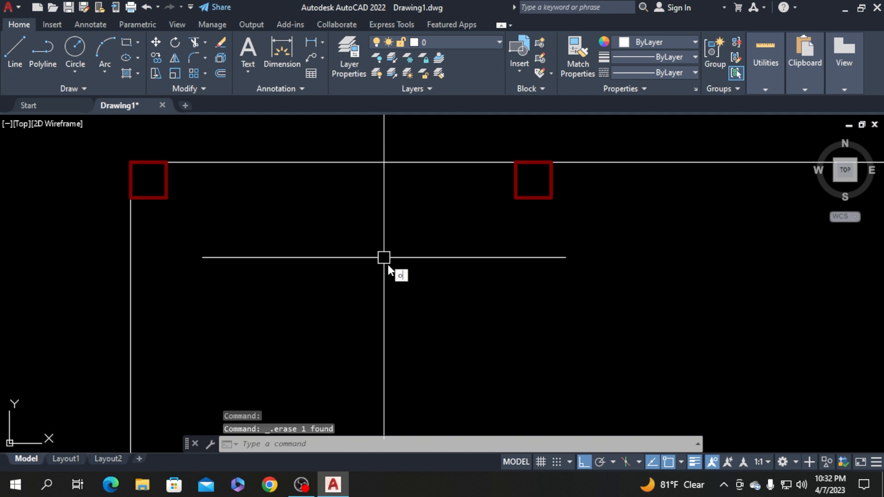
{"action": "key", "text": "Return"}
{"action": "type", "text": "12"}
{"action": "key", "text": "Return"}
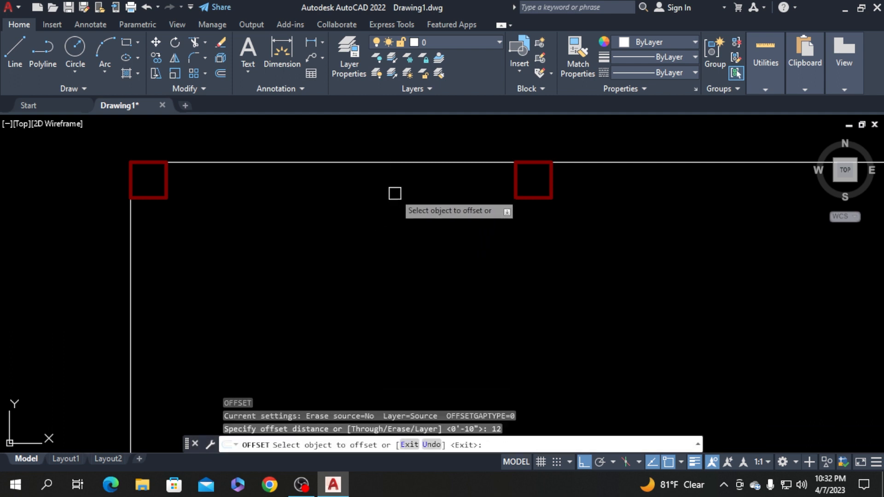
{"action": "left_click", "coordinate": [399, 163]}
{"action": "left_click", "coordinate": [375, 225]}
{"action": "scroll", "coordinate": [405, 180], "scroll_direction": "down", "scroll_amount": 3}
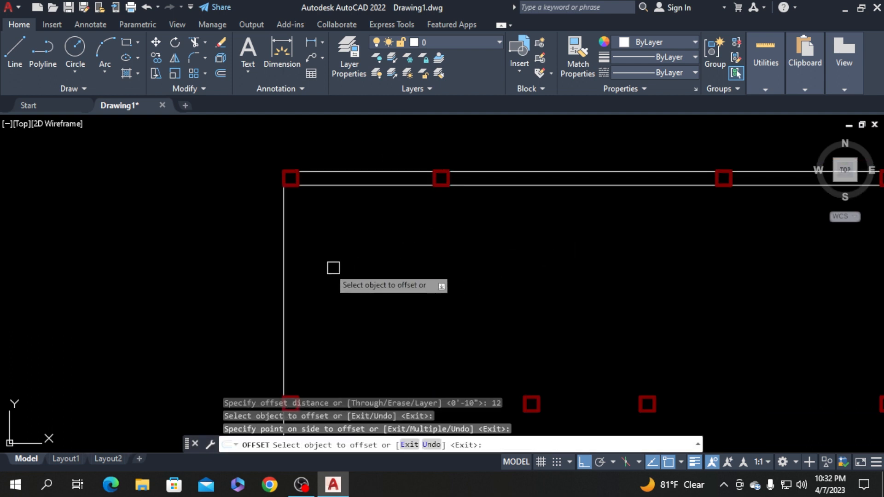
Offset the left, bottom and right outline lines 12 inches inward
{"action": "scroll", "coordinate": [335, 277], "scroll_direction": "down", "scroll_amount": 5}
{"action": "scroll", "coordinate": [333, 299], "scroll_direction": "up", "scroll_amount": 3}
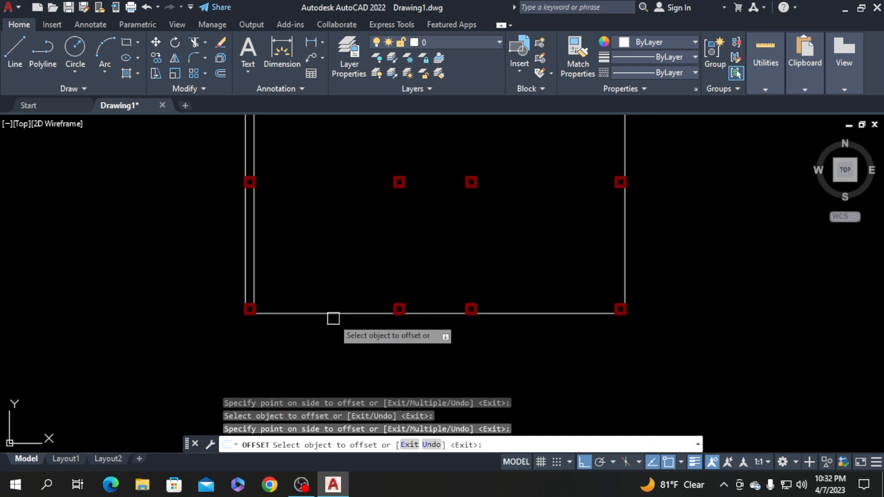
{"action": "left_click", "coordinate": [332, 309]}
{"action": "left_click", "coordinate": [332, 273]}
{"action": "scroll", "coordinate": [367, 305], "scroll_direction": "down", "scroll_amount": 2}
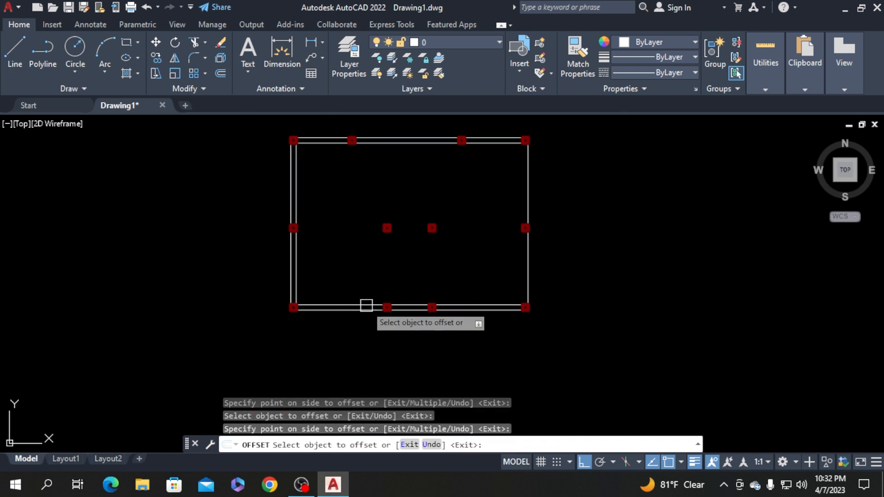
{"action": "left_click", "coordinate": [527, 276]}
{"action": "left_click", "coordinate": [463, 278]}
{"action": "key", "text": "Return"}
{"action": "scroll", "coordinate": [371, 225], "scroll_direction": "up", "scroll_amount": 2}
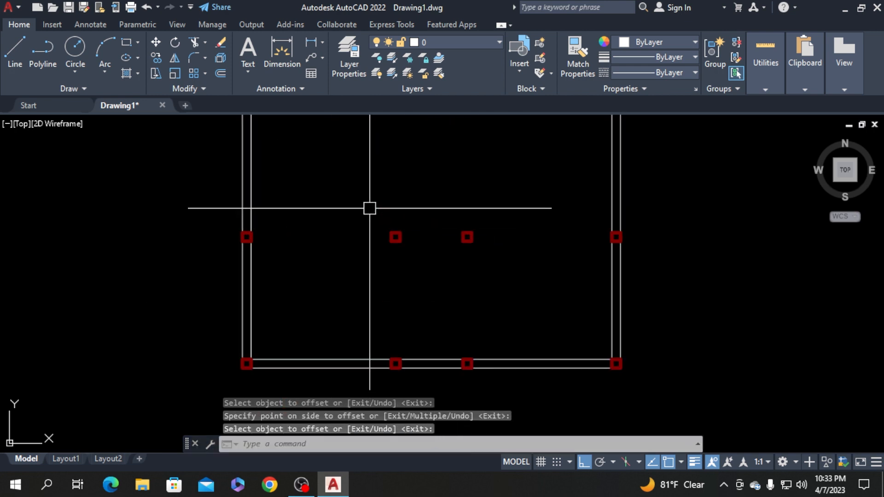
Draw a vertical line from the lower-right corner of the middle row's second column to the upper-right corner of the column below it
{"action": "type", "text": "l"}
{"action": "key", "text": "Return"}
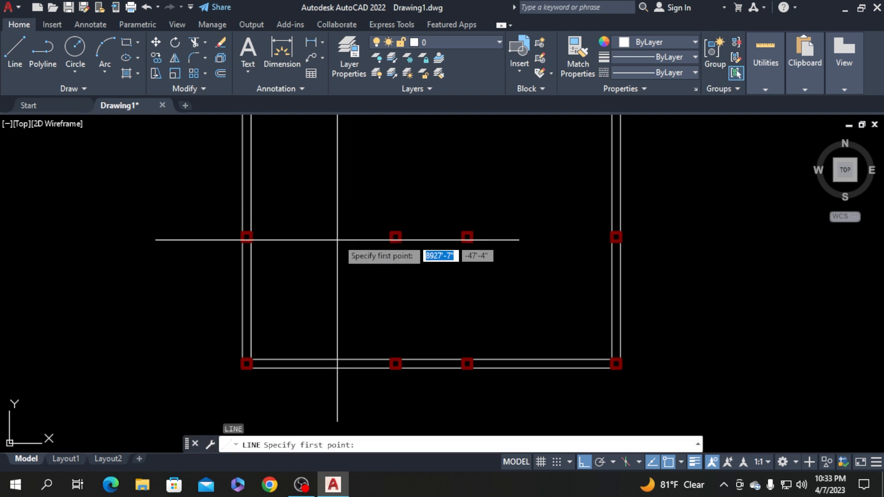
{"action": "scroll", "coordinate": [396, 332], "scroll_direction": "up", "scroll_amount": 5}
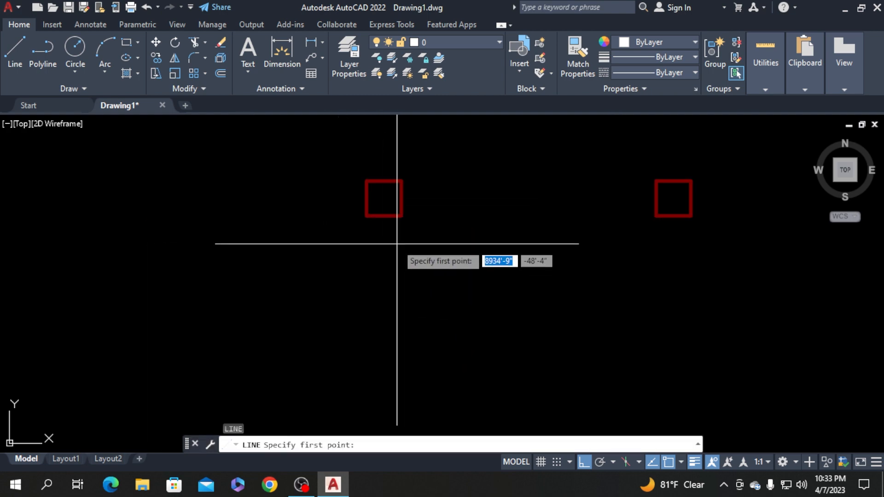
{"action": "left_click", "coordinate": [401, 213]}
{"action": "scroll", "coordinate": [401, 216], "scroll_direction": "down", "scroll_amount": 3}
{"action": "scroll", "coordinate": [401, 345], "scroll_direction": "up", "scroll_amount": 3}
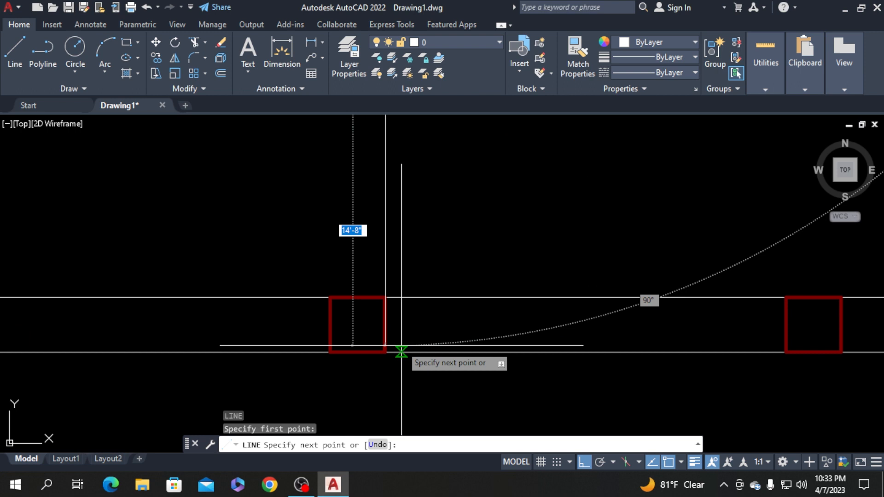
{"action": "left_click", "coordinate": [385, 298]}
{"action": "key", "text": "Return"}
Draw a vertical line from the lower-left corner of the middle row's third column to the upper-left corner of the column below it
{"action": "scroll", "coordinate": [347, 345], "scroll_direction": "down", "scroll_amount": 4}
{"action": "scroll", "coordinate": [490, 191], "scroll_direction": "down", "scroll_amount": 3}
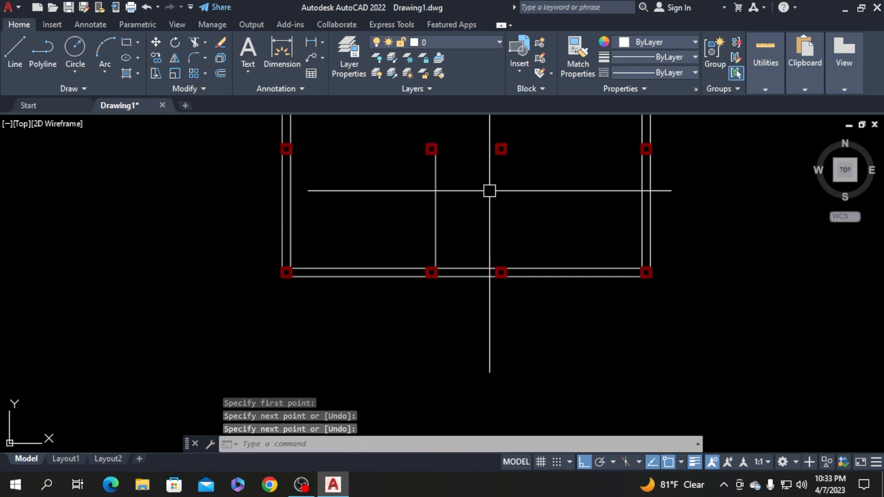
{"action": "type", "text": "l"}
{"action": "key", "text": "Return"}
{"action": "scroll", "coordinate": [500, 144], "scroll_direction": "up", "scroll_amount": 5}
{"action": "left_click", "coordinate": [455, 161]}
{"action": "scroll", "coordinate": [456, 160], "scroll_direction": "down", "scroll_amount": 3}
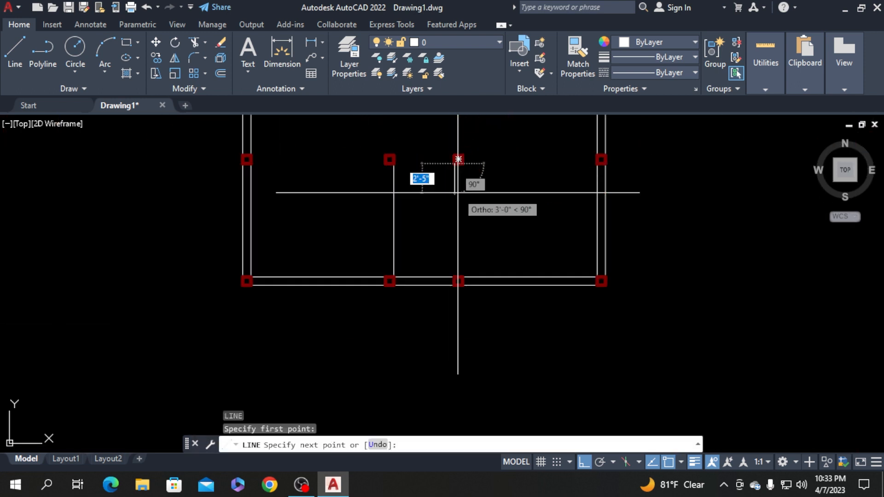
{"action": "scroll", "coordinate": [470, 262], "scroll_direction": "up", "scroll_amount": 5}
{"action": "left_click", "coordinate": [479, 266]}
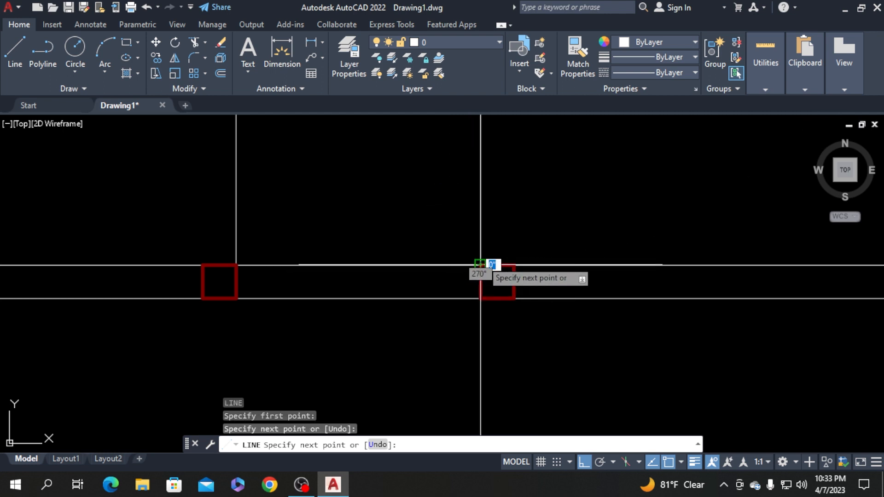
{"action": "key", "text": "Return"}
{"action": "scroll", "coordinate": [460, 290], "scroll_direction": "down", "scroll_amount": 5}
{"action": "key", "text": "Return"}
{"action": "scroll", "coordinate": [492, 180], "scroll_direction": "up", "scroll_amount": 5}
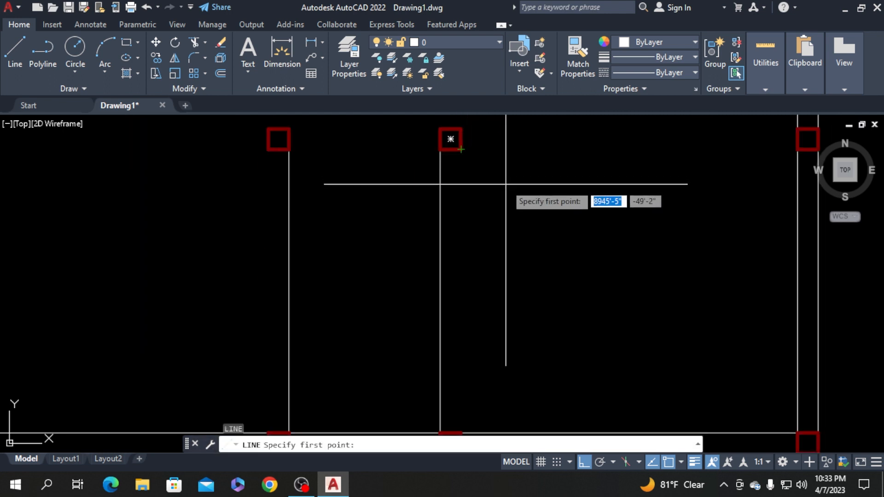
{"action": "left_click", "coordinate": [505, 187]}
{"action": "scroll", "coordinate": [505, 193], "scroll_direction": "down", "scroll_amount": 3}
{"action": "key", "text": "Escape"}
Draw a horizontal line along the middle column row from the leftmost column's upper-right corner to the rightmost column's upper-left corner
{"action": "key", "text": "Return"}
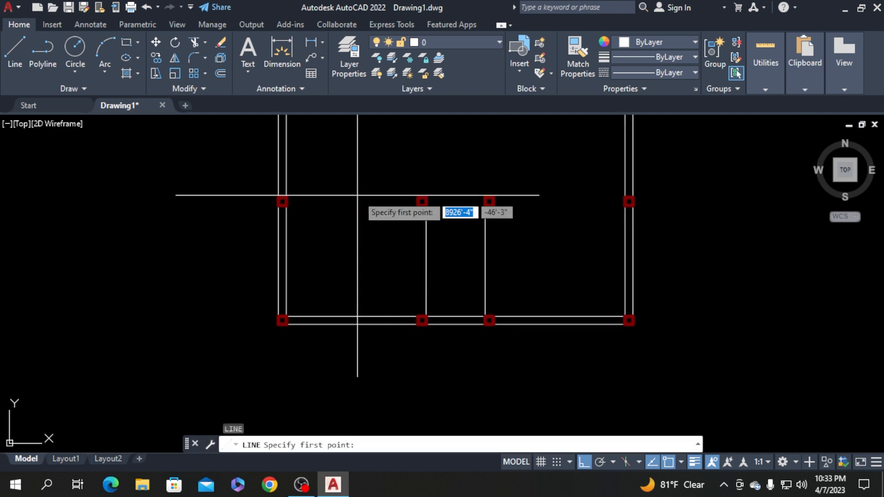
{"action": "scroll", "coordinate": [282, 198], "scroll_direction": "up", "scroll_amount": 2}
{"action": "scroll", "coordinate": [281, 202], "scroll_direction": "up", "scroll_amount": 2}
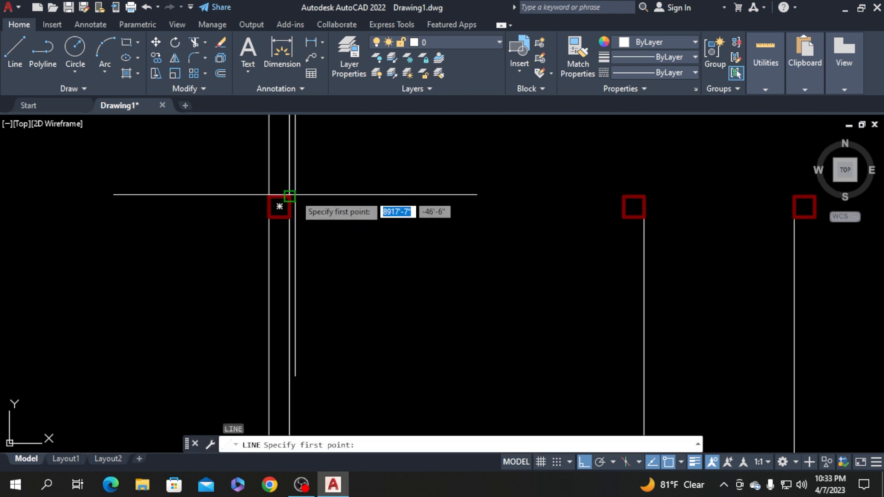
{"action": "left_click", "coordinate": [280, 207]}
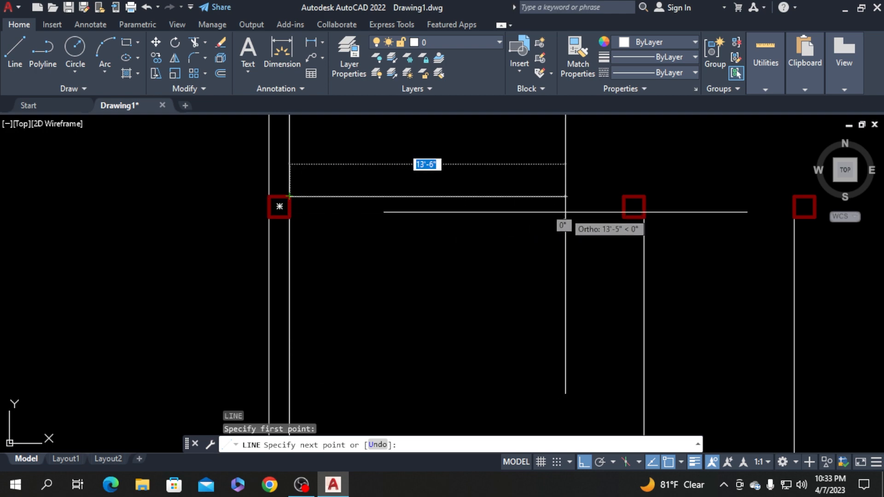
{"action": "scroll", "coordinate": [551, 217], "scroll_direction": "down", "scroll_amount": 3}
{"action": "scroll", "coordinate": [770, 200], "scroll_direction": "up", "scroll_amount": 3}
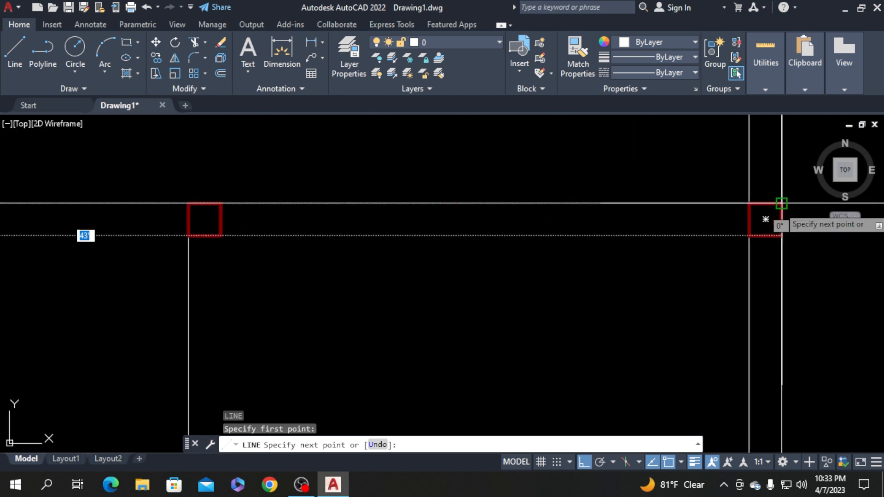
{"action": "left_click", "coordinate": [749, 207]}
{"action": "key", "text": "Return"}
{"action": "scroll", "coordinate": [687, 221], "scroll_direction": "down", "scroll_amount": 5}
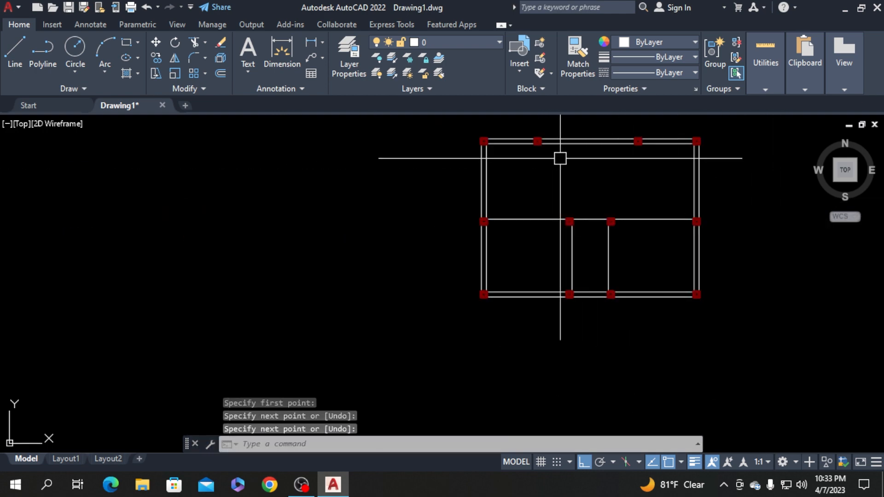
{"action": "scroll", "coordinate": [560, 158], "scroll_direction": "up", "scroll_amount": 5}
{"action": "key", "text": "Return"}
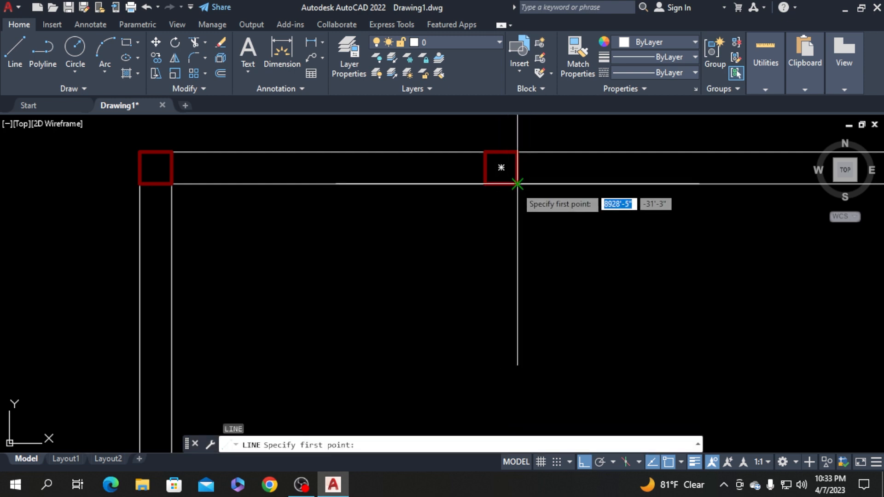
{"action": "left_click", "coordinate": [517, 184]}
{"action": "scroll", "coordinate": [518, 184], "scroll_direction": "down", "scroll_amount": 5}
{"action": "scroll", "coordinate": [515, 263], "scroll_direction": "up", "scroll_amount": 5}
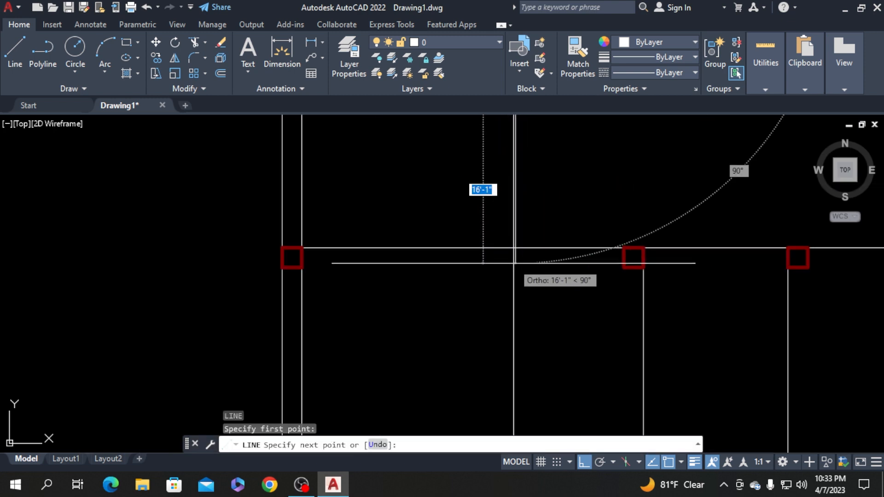
{"action": "key", "text": "Return"}
{"action": "scroll", "coordinate": [482, 281], "scroll_direction": "down", "scroll_amount": 4}
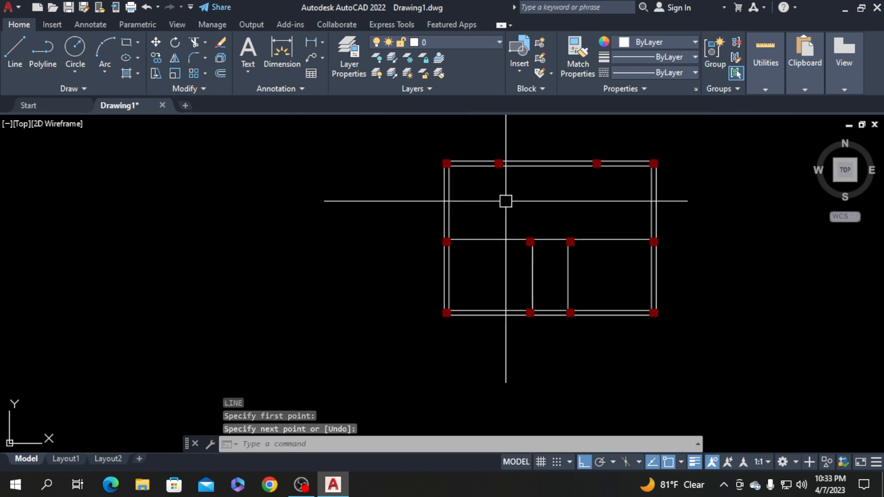
Draw a vertical line from the lower-right corner of the top row's second column down to the middle horizontal line
{"action": "key", "text": "Return"}
{"action": "scroll", "coordinate": [507, 184], "scroll_direction": "up", "scroll_amount": 4}
{"action": "scroll", "coordinate": [480, 187], "scroll_direction": "down", "scroll_amount": 4}
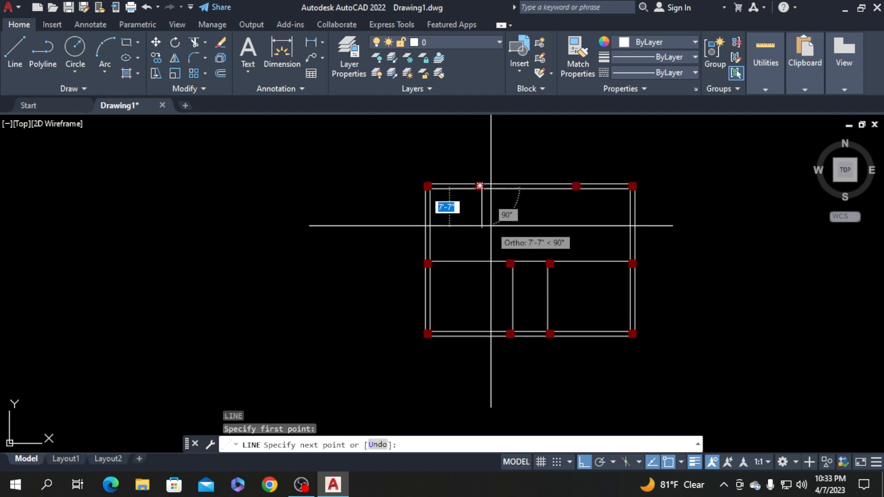
{"action": "left_click", "coordinate": [482, 253]}
{"action": "key", "text": "Return"}
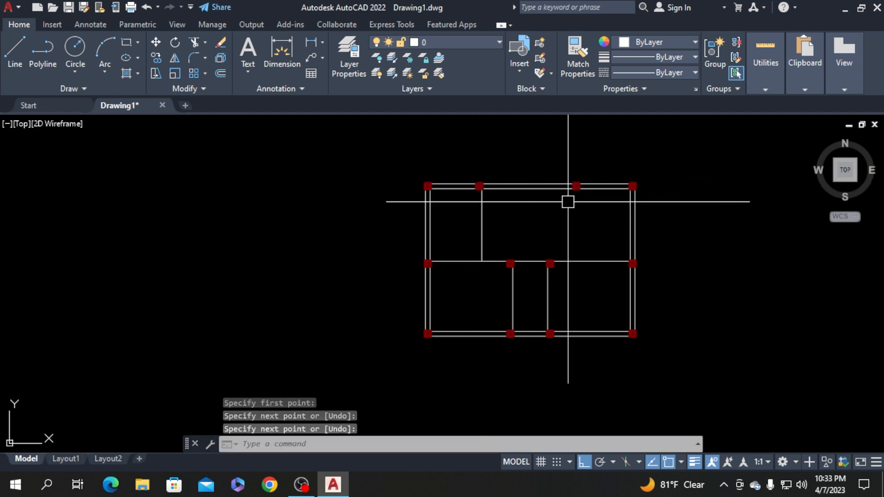
Draw a vertical line from the lower-left corner of the top row's third column down to the middle horizontal line
{"action": "key", "text": "Return"}
{"action": "scroll", "coordinate": [571, 196], "scroll_direction": "up", "scroll_amount": 5}
{"action": "left_click", "coordinate": [571, 172]}
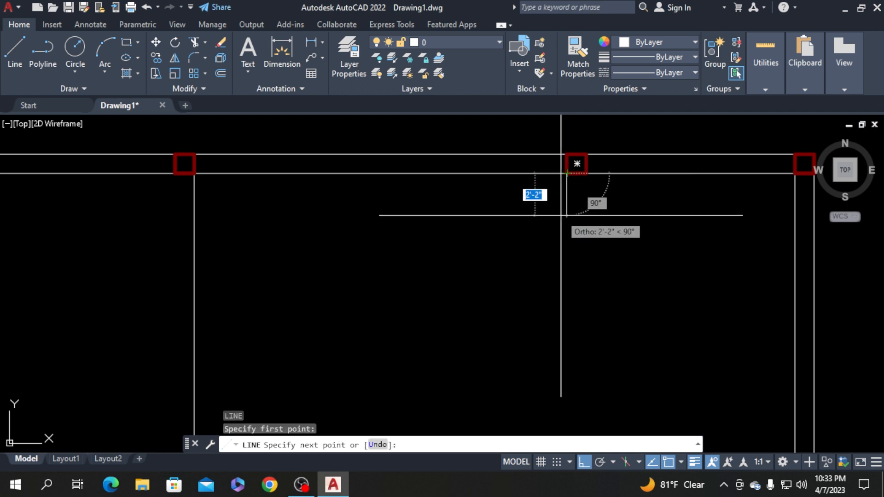
{"action": "scroll", "coordinate": [574, 273], "scroll_direction": "down", "scroll_amount": 8}
{"action": "scroll", "coordinate": [575, 256], "scroll_direction": "up", "scroll_amount": 5}
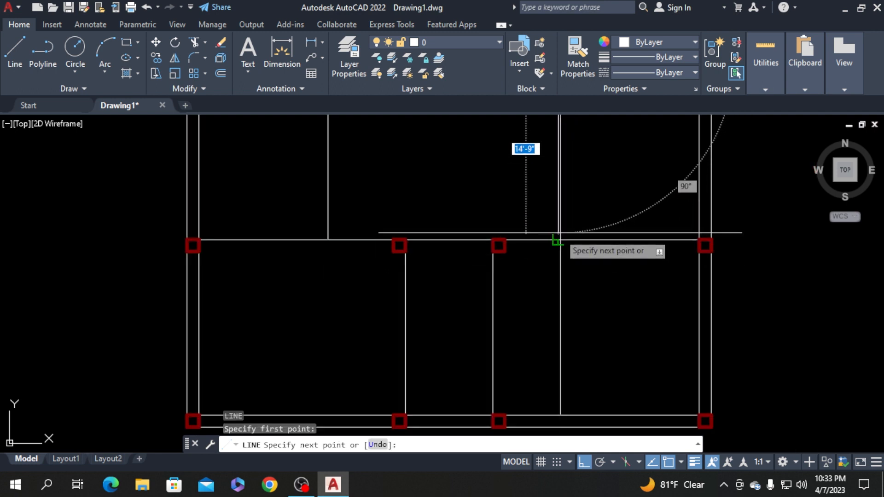
{"action": "left_click", "coordinate": [557, 240]}
{"action": "key", "text": "Return"}
{"action": "scroll", "coordinate": [523, 260], "scroll_direction": "down", "scroll_amount": 4}
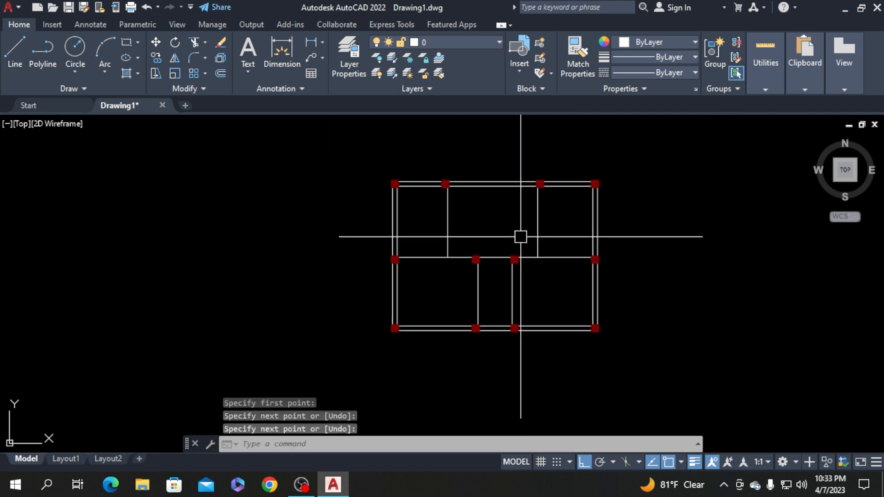
Offset the upper two interior vertical lines 12 inches outward, the right one to the right and the left one to the left
{"action": "type", "text": "o"}
{"action": "key", "text": "Return"}
{"action": "type", "text": "1"}
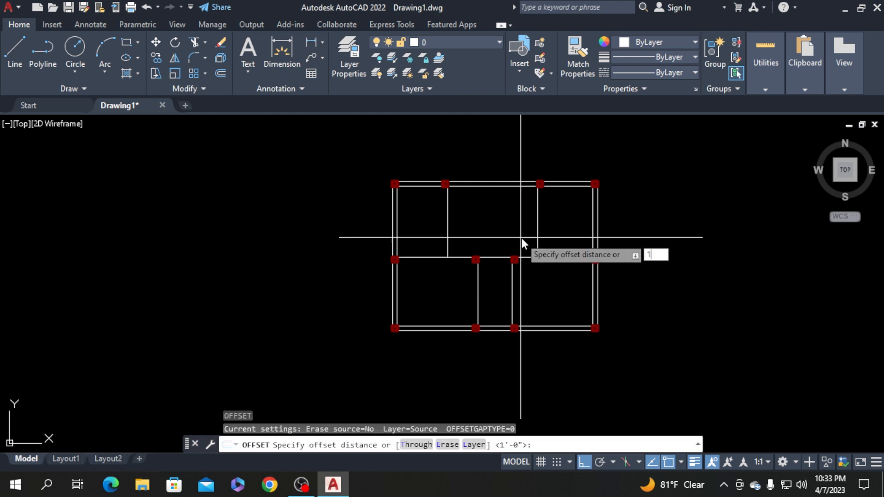
{"action": "type", "text": "2"}
{"action": "key", "text": "Return"}
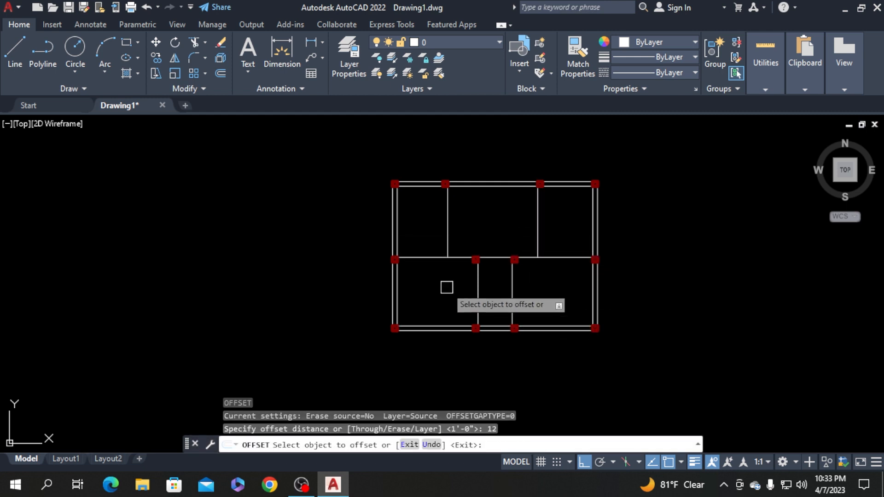
{"action": "left_click", "coordinate": [541, 229]}
{"action": "left_click", "coordinate": [561, 226]}
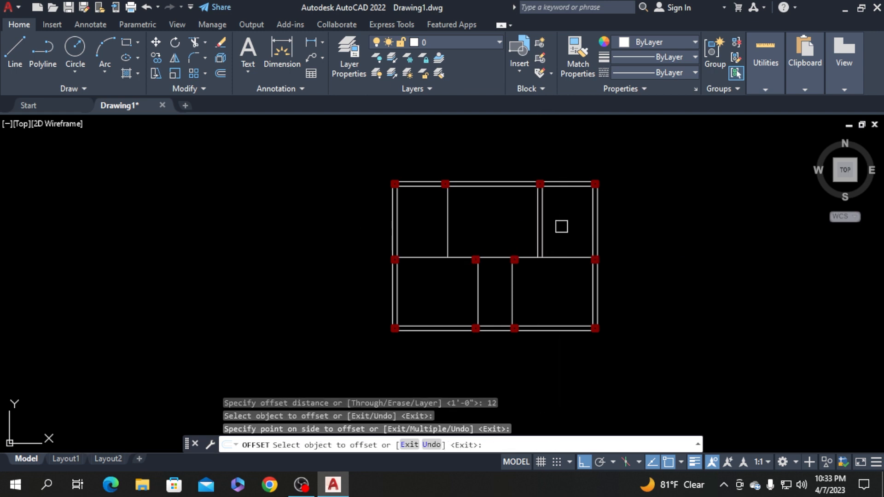
{"action": "left_click", "coordinate": [453, 232]}
{"action": "left_click", "coordinate": [420, 233]}
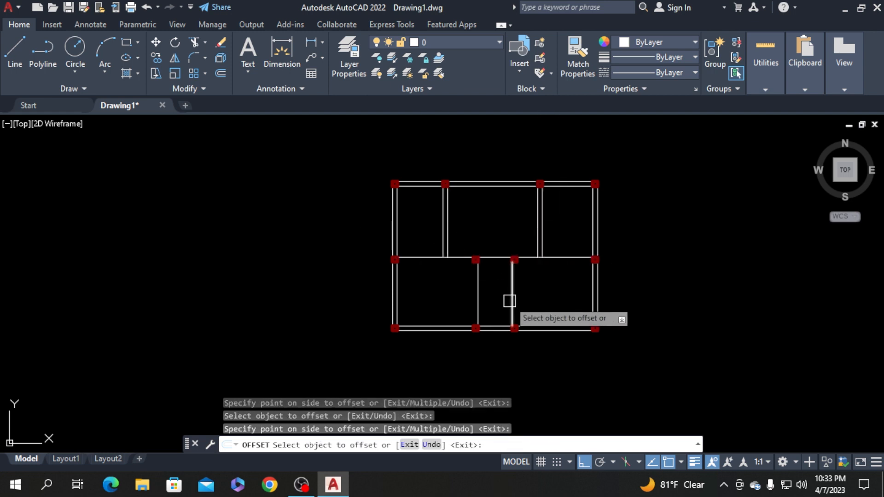
Offset the lower two interior vertical lines 12 inches outward, the left one to the left and the right one to the right
{"action": "left_click", "coordinate": [479, 291]}
{"action": "left_click", "coordinate": [436, 290]}
{"action": "left_click", "coordinate": [518, 290]}
{"action": "left_click", "coordinate": [567, 290]}
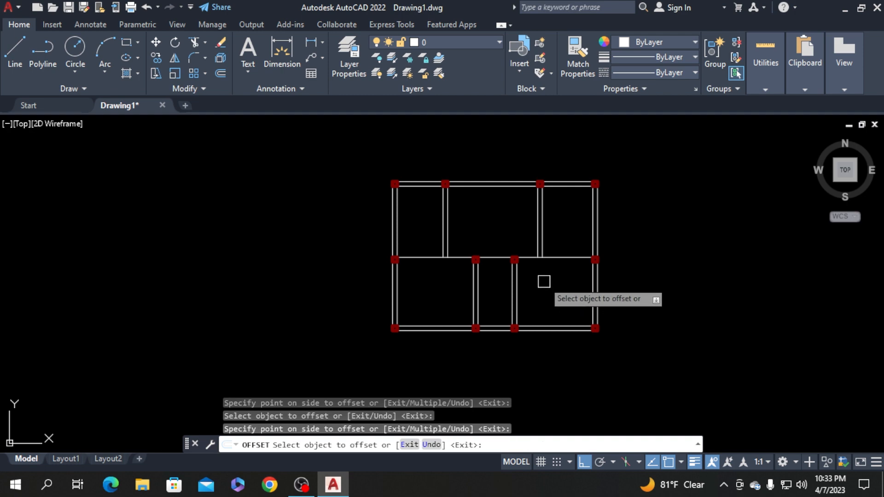
Offset the middle horizontal line 12 inches downward and end the Offset command
{"action": "left_click", "coordinate": [553, 258]}
{"action": "left_click", "coordinate": [556, 284]}
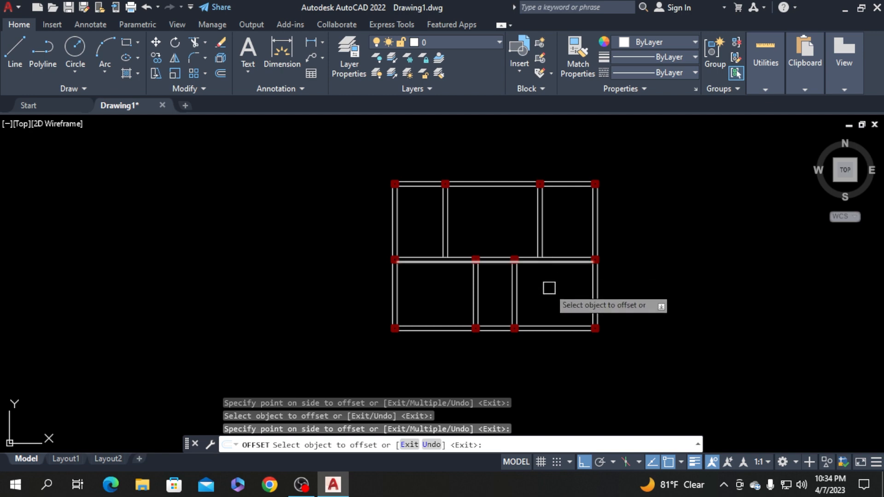
{"action": "scroll", "coordinate": [509, 292], "scroll_direction": "up", "scroll_amount": 2}
{"action": "key", "text": "Return"}
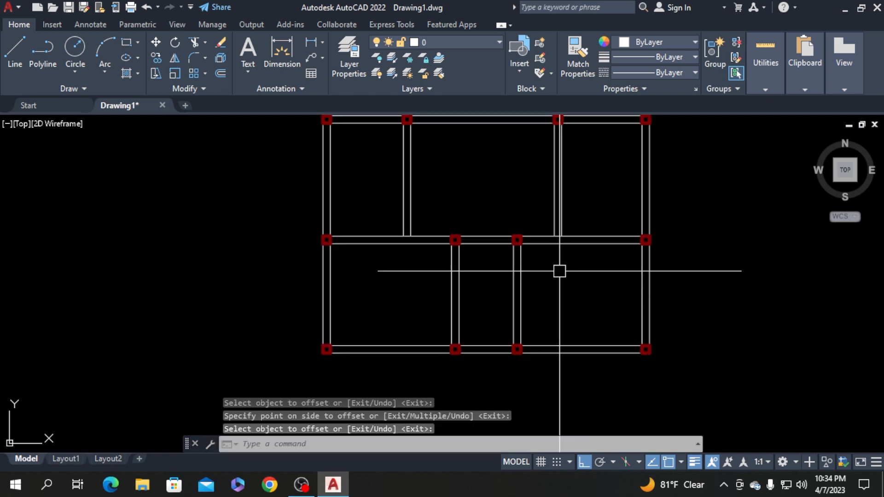
Trim both horizontal wall lines where they cross the top row's second column
{"action": "scroll", "coordinate": [584, 271], "scroll_direction": "down", "scroll_amount": 2}
{"action": "scroll", "coordinate": [435, 183], "scroll_direction": "up", "scroll_amount": 4}
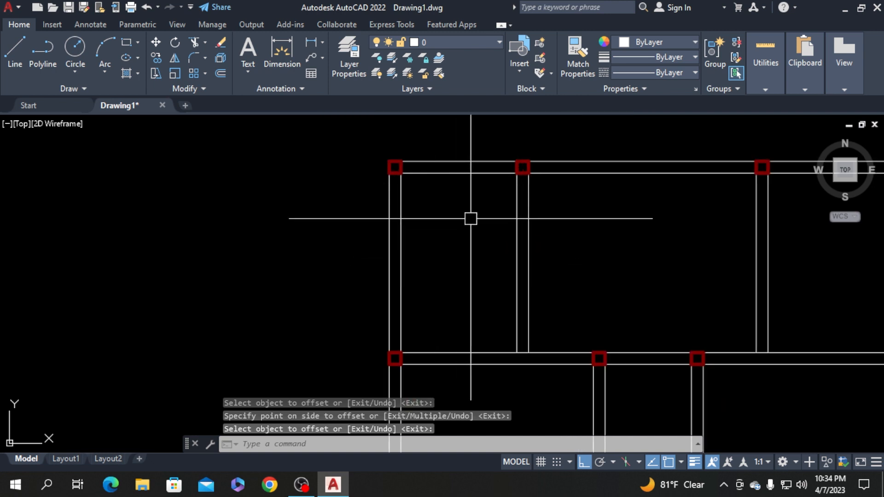
{"action": "scroll", "coordinate": [519, 170], "scroll_direction": "up", "scroll_amount": 4}
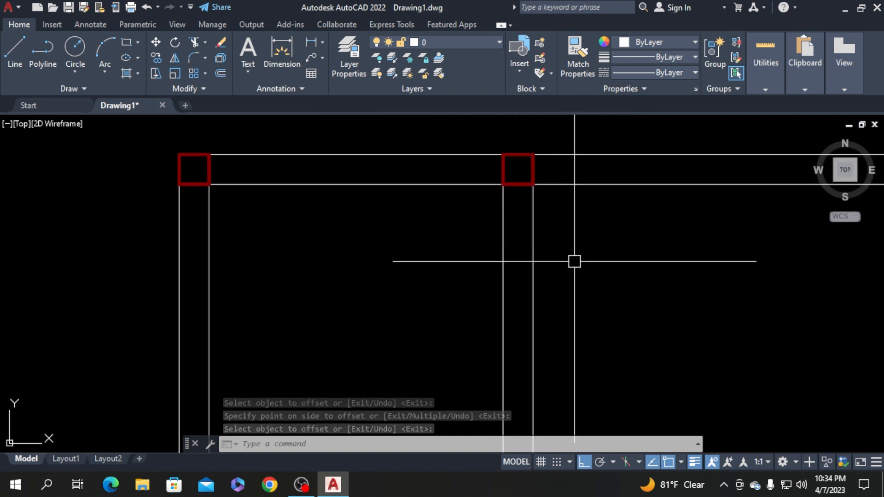
{"action": "type", "text": "tr"}
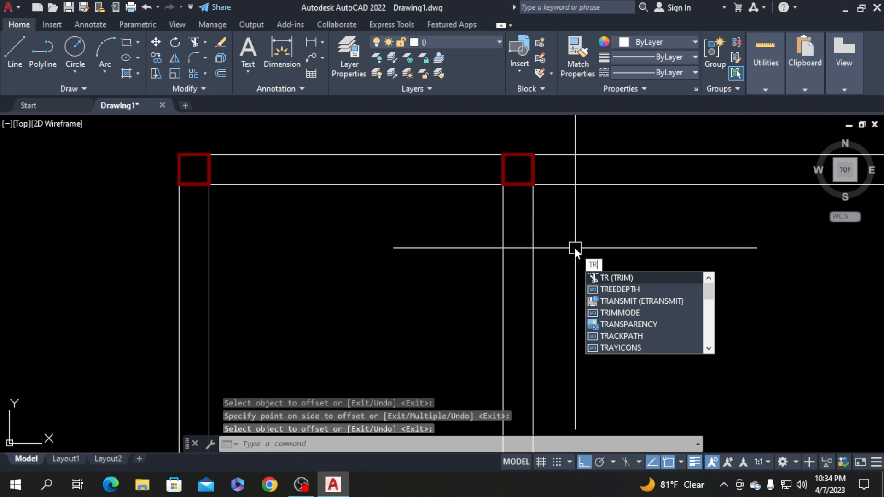
{"action": "key", "text": "Return"}
{"action": "left_click", "coordinate": [516, 154]}
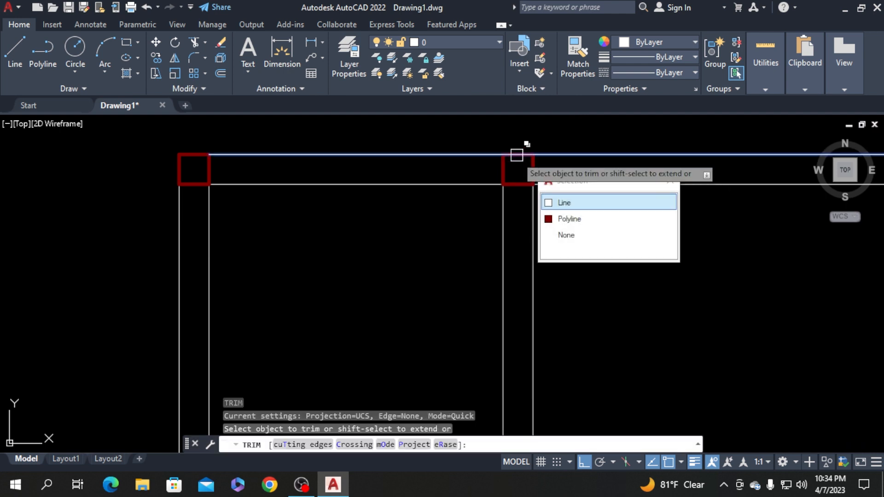
{"action": "left_click", "coordinate": [577, 205]}
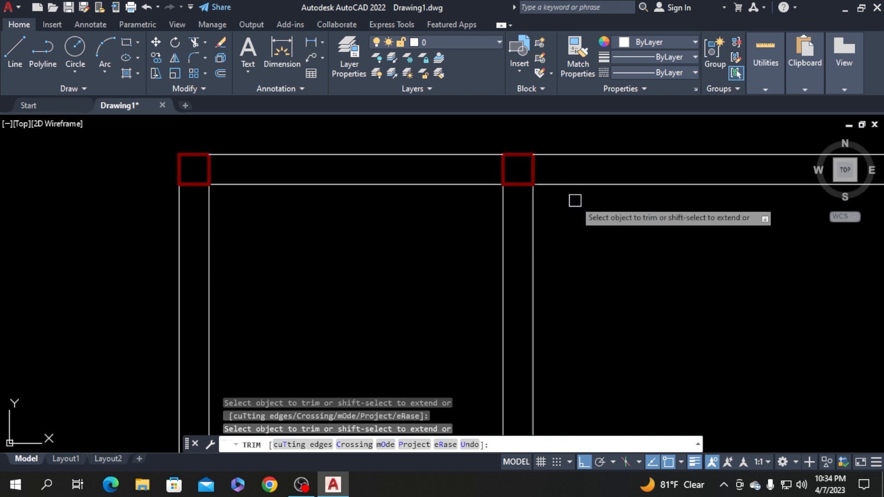
{"action": "left_click", "coordinate": [521, 183]}
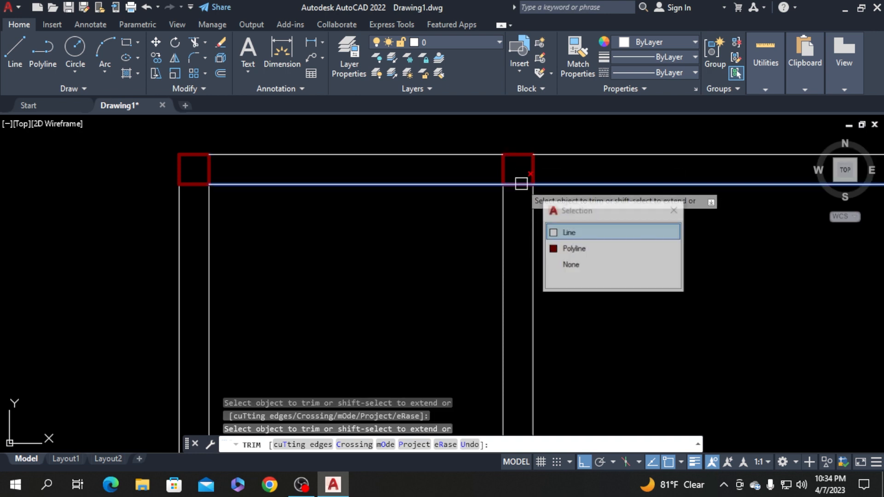
{"action": "left_click", "coordinate": [577, 233]}
Trim both horizontal wall lines where they cross the top row's third column
{"action": "scroll", "coordinate": [423, 200], "scroll_direction": "down", "scroll_amount": 4}
{"action": "scroll", "coordinate": [598, 190], "scroll_direction": "up", "scroll_amount": 7}
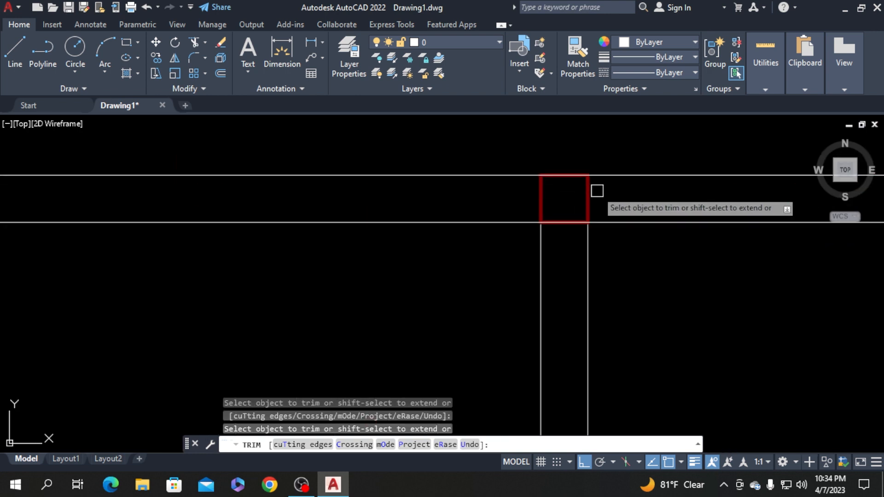
{"action": "left_click", "coordinate": [572, 175]}
{"action": "left_click", "coordinate": [623, 224]}
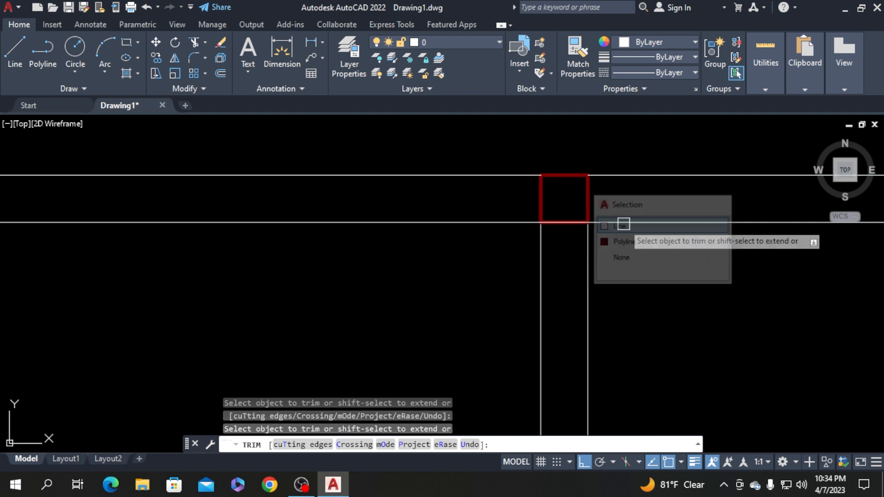
{"action": "left_click", "coordinate": [568, 223]}
{"action": "left_click", "coordinate": [629, 270]}
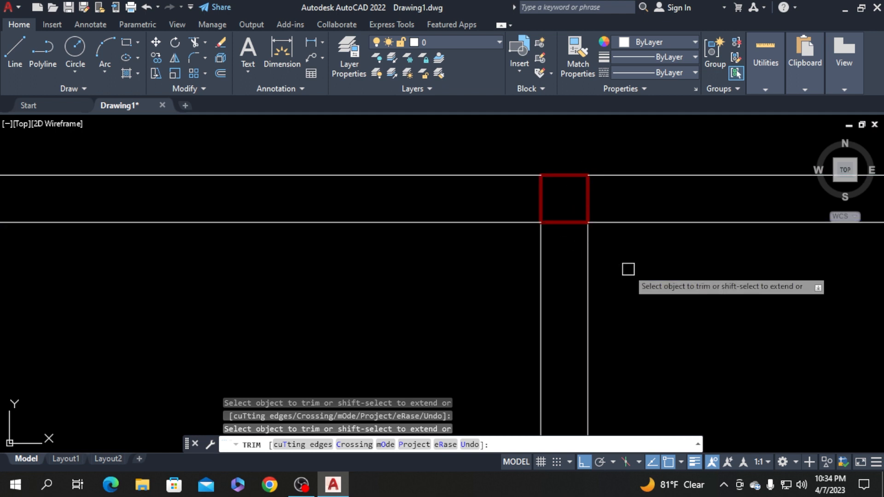
Trim both vertical lines of the right side where they cross the middle row's rightmost column
{"action": "scroll", "coordinate": [513, 221], "scroll_direction": "down", "scroll_amount": 5}
{"action": "scroll", "coordinate": [639, 298], "scroll_direction": "down", "scroll_amount": 4}
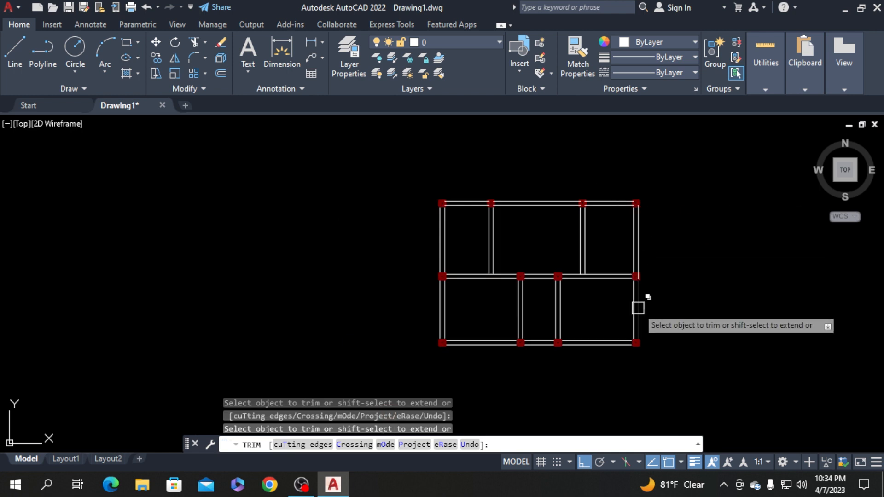
{"action": "scroll", "coordinate": [624, 289], "scroll_direction": "up", "scroll_amount": 8}
{"action": "left_click", "coordinate": [680, 220]}
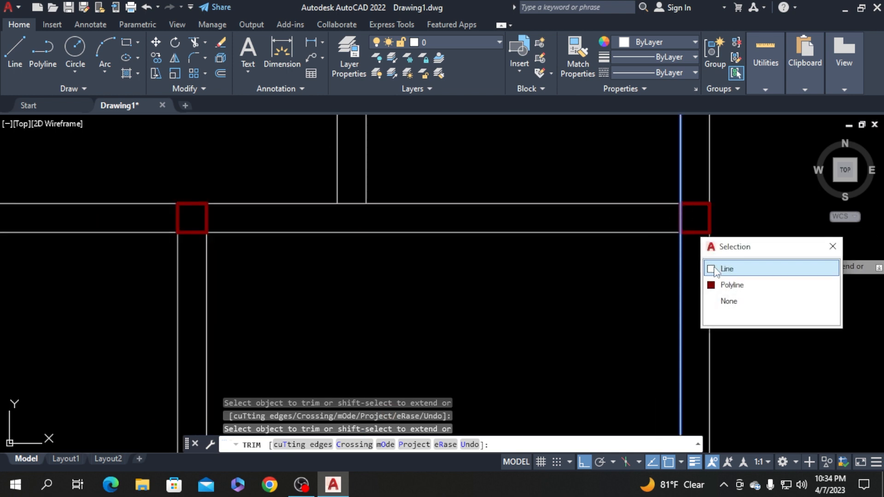
{"action": "left_click", "coordinate": [708, 215]}
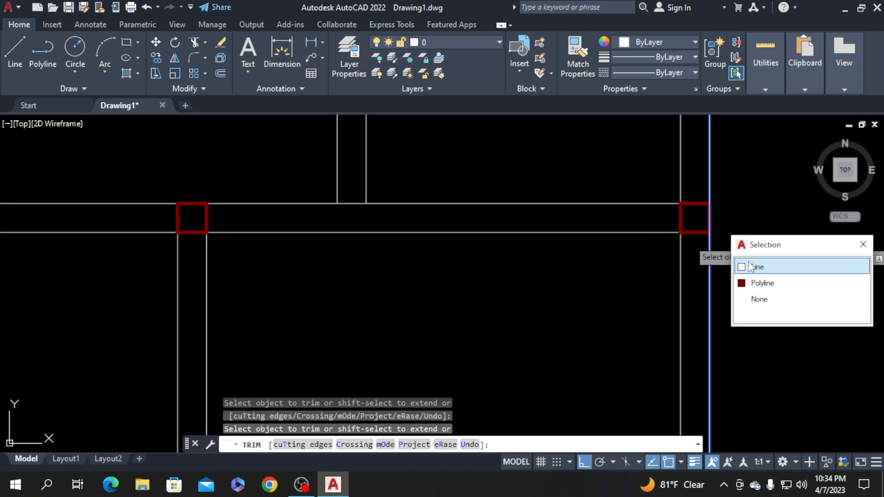
{"action": "left_click", "coordinate": [768, 272]}
Trim both horizontal wall lines where they cross the bottom row's third column
{"action": "scroll", "coordinate": [687, 297], "scroll_direction": "down", "scroll_amount": 3}
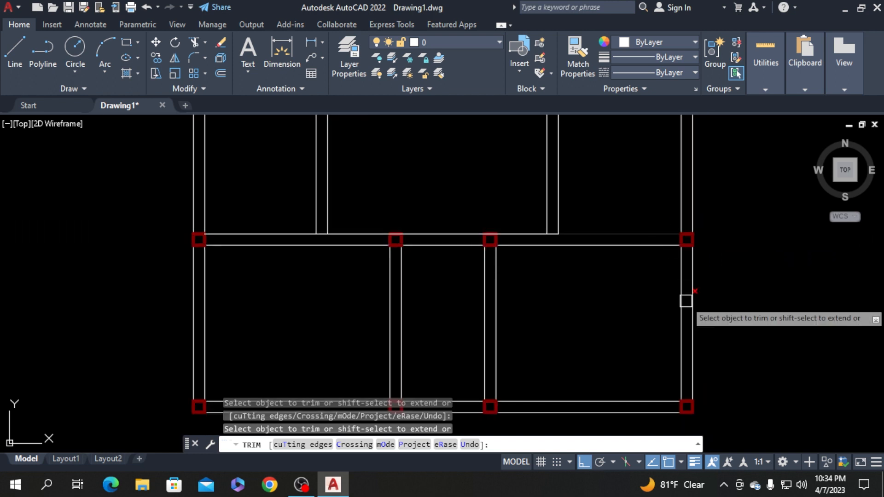
{"action": "scroll", "coordinate": [682, 408], "scroll_direction": "up", "scroll_amount": 3}
{"action": "scroll", "coordinate": [680, 409], "scroll_direction": "up", "scroll_amount": 5}
{"action": "scroll", "coordinate": [696, 308], "scroll_direction": "down", "scroll_amount": 5}
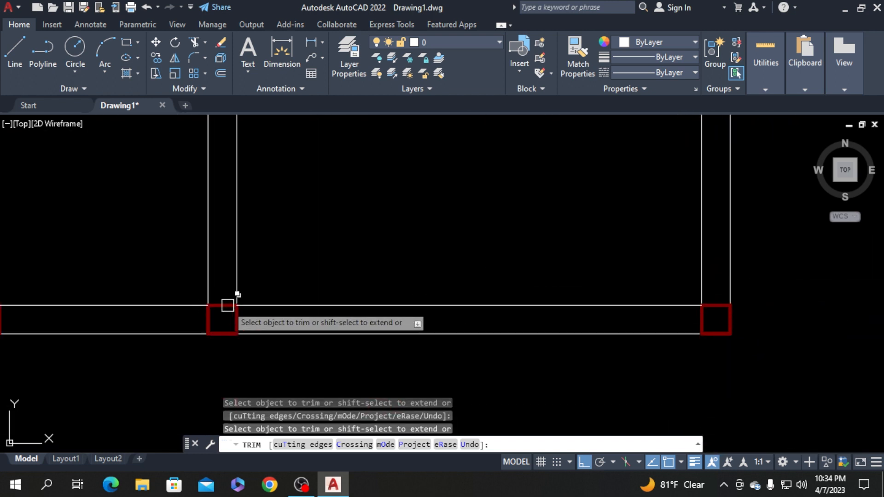
{"action": "left_click", "coordinate": [228, 306]}
{"action": "left_click", "coordinate": [263, 353]}
{"action": "left_click", "coordinate": [221, 334]}
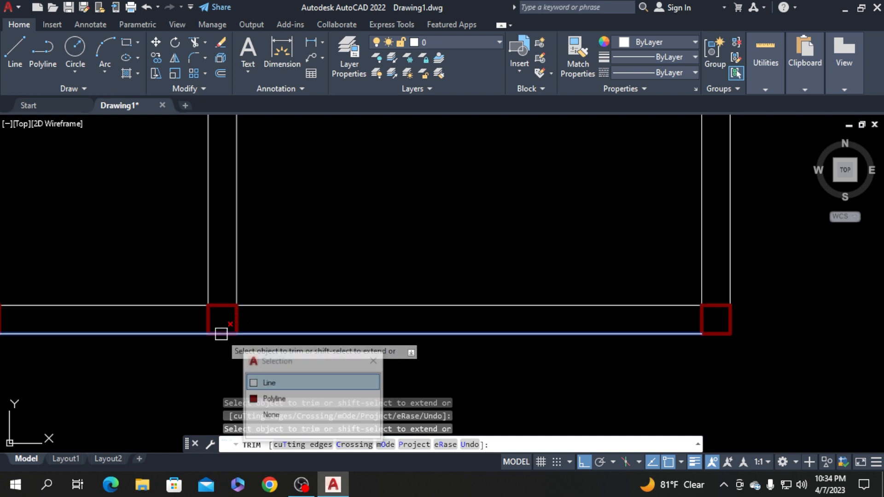
{"action": "left_click", "coordinate": [278, 381]}
Trim both horizontal wall lines where they cross the bottom row's second column
{"action": "scroll", "coordinate": [277, 374], "scroll_direction": "down", "scroll_amount": 5}
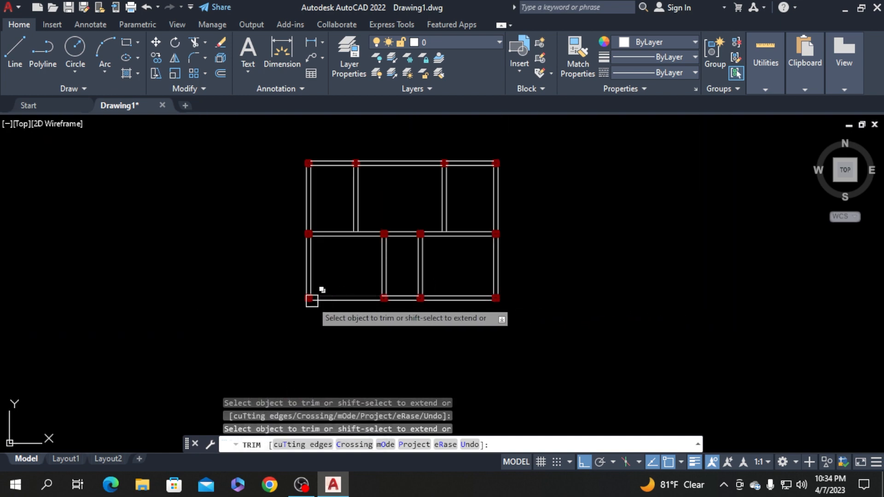
{"action": "scroll", "coordinate": [390, 303], "scroll_direction": "up", "scroll_amount": 8}
{"action": "left_click", "coordinate": [388, 289]}
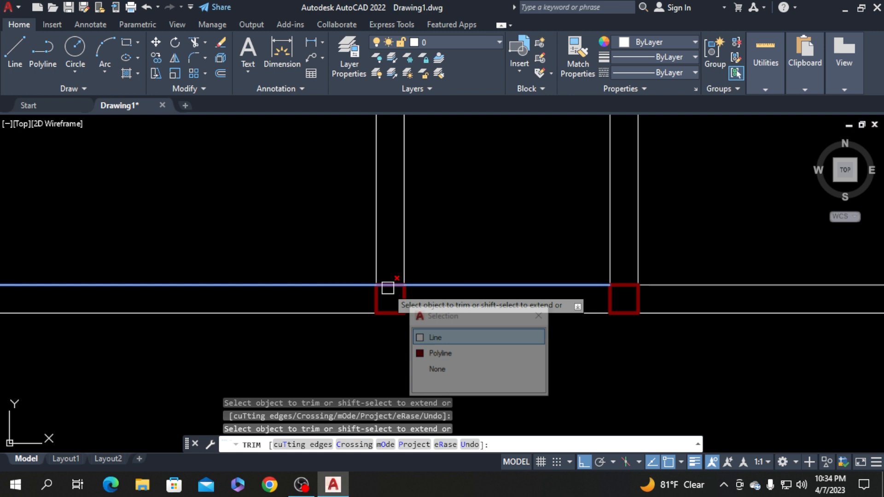
{"action": "left_click", "coordinate": [408, 336]}
{"action": "left_click", "coordinate": [388, 313]}
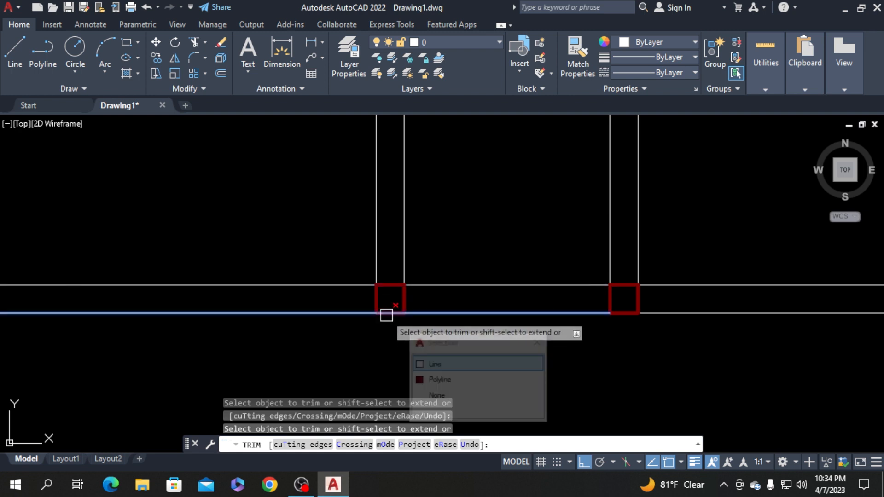
{"action": "left_click", "coordinate": [434, 364]}
Trim both horizontal wall lines where they cross the middle row's second column
{"action": "scroll", "coordinate": [316, 296], "scroll_direction": "down", "scroll_amount": 5}
{"action": "scroll", "coordinate": [278, 306], "scroll_direction": "up", "scroll_amount": 7}
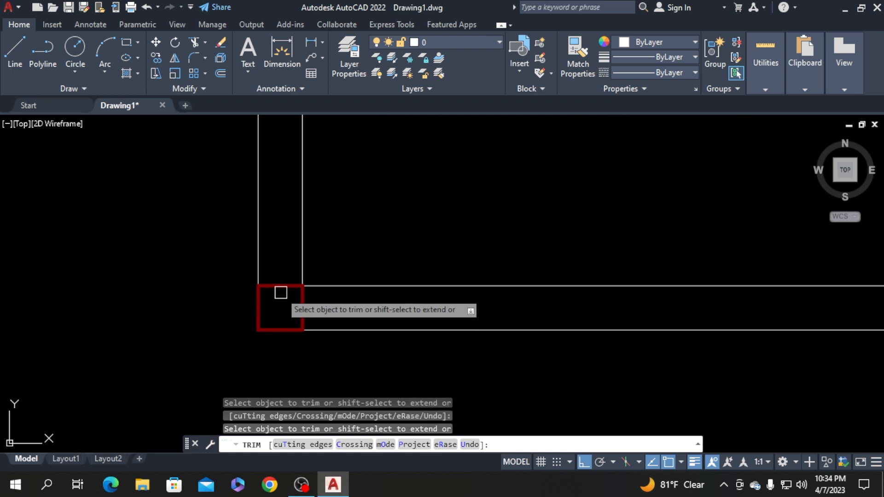
{"action": "scroll", "coordinate": [401, 316], "scroll_direction": "down", "scroll_amount": 5}
{"action": "scroll", "coordinate": [559, 179], "scroll_direction": "up", "scroll_amount": 5}
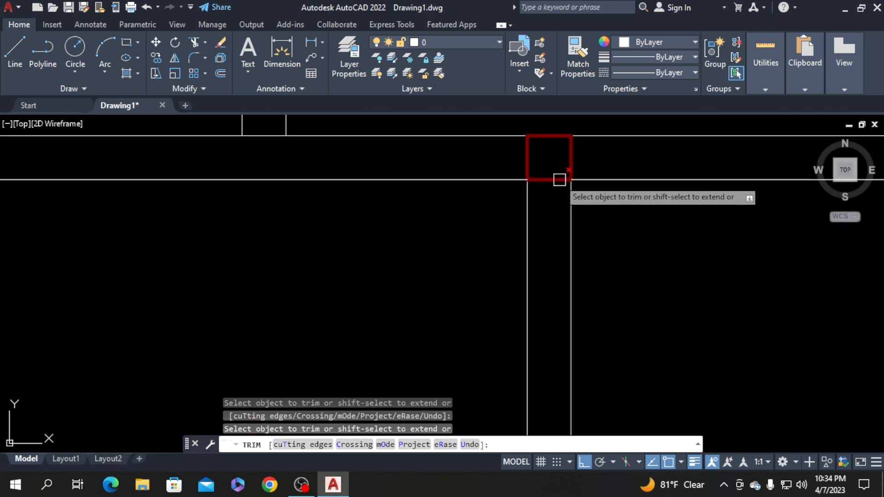
{"action": "left_click", "coordinate": [559, 179]}
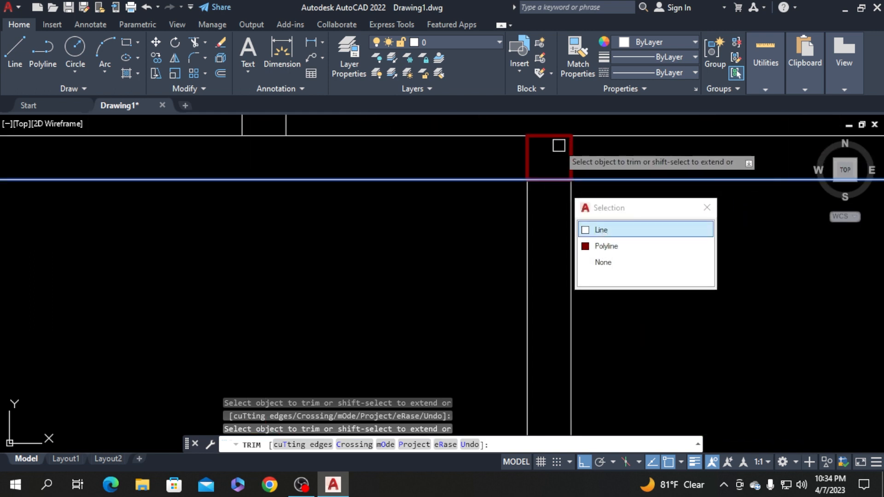
{"action": "left_click", "coordinate": [601, 231]}
{"action": "left_click", "coordinate": [558, 137]}
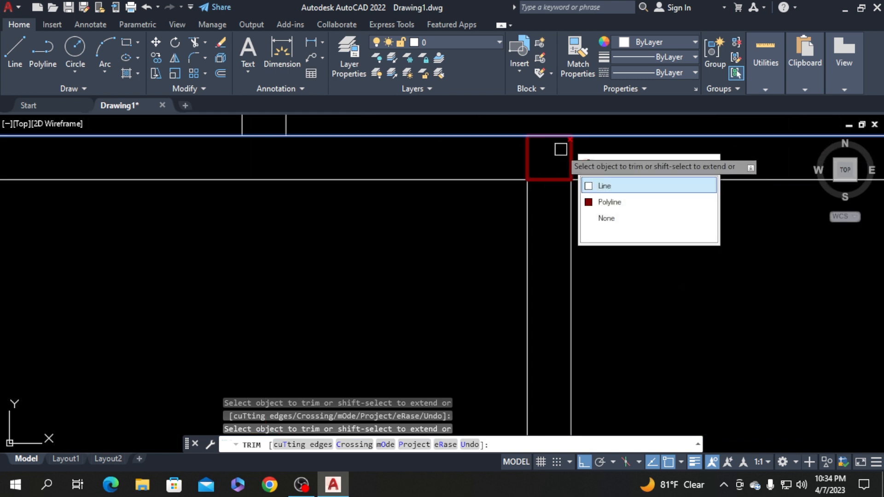
{"action": "left_click", "coordinate": [604, 186]}
Trim both horizontal wall lines where they cross the middle row's third column and end the Trim command
{"action": "scroll", "coordinate": [597, 212], "scroll_direction": "down", "scroll_amount": 3}
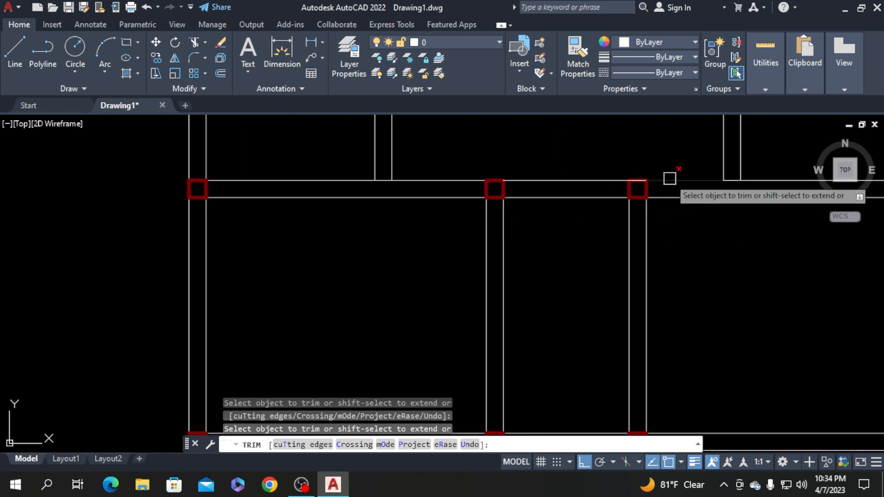
{"action": "scroll", "coordinate": [637, 181], "scroll_direction": "up", "scroll_amount": 3}
{"action": "left_click", "coordinate": [638, 181]}
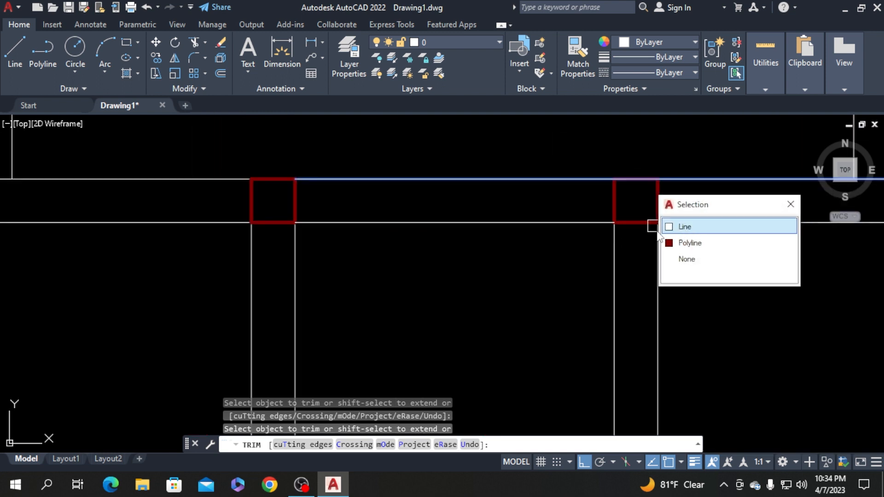
{"action": "left_click", "coordinate": [700, 230]}
{"action": "left_click", "coordinate": [637, 224]}
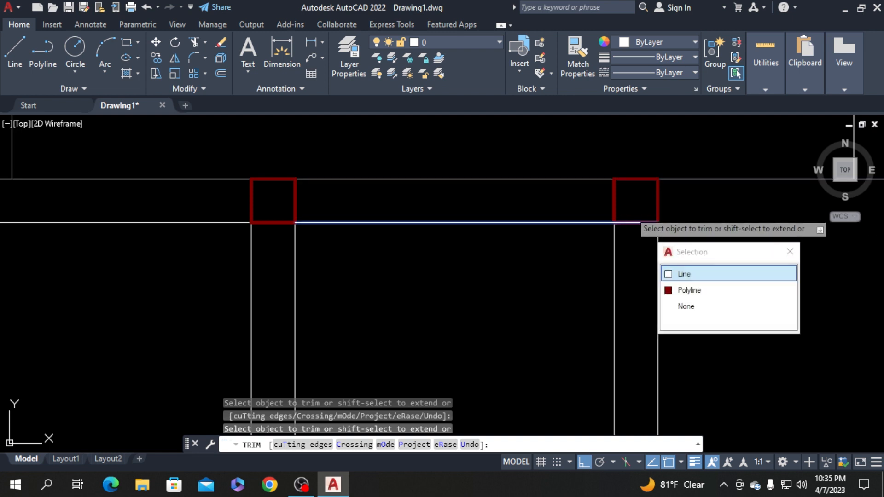
{"action": "left_click", "coordinate": [684, 274]}
{"action": "key", "text": "Return"}
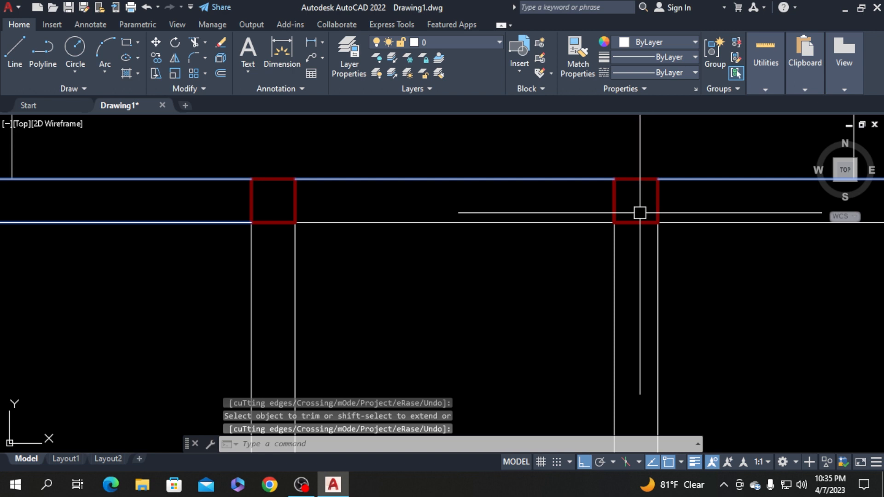
Try another trim at the lower edge of the middle row's third column, undo it, end the command and clear the selection
{"action": "key", "text": "Return"}
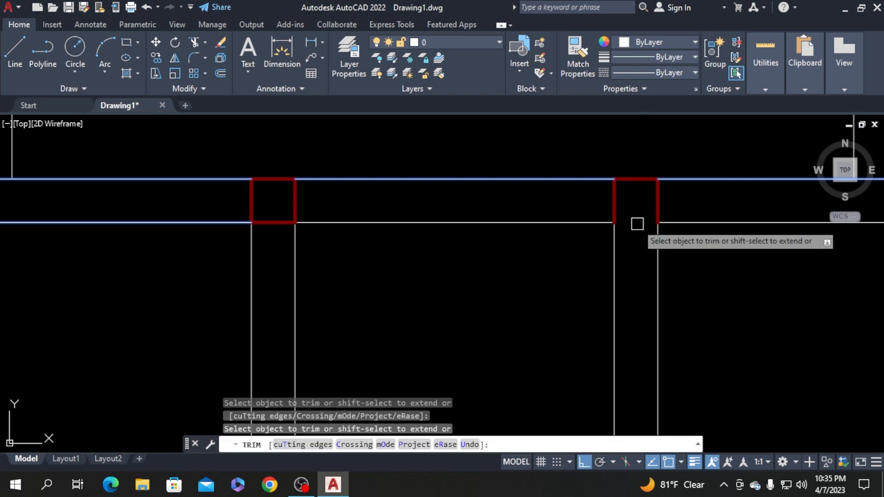
{"action": "key", "text": "ctrl+z"}
{"action": "scroll", "coordinate": [547, 187], "scroll_direction": "down", "scroll_amount": 6}
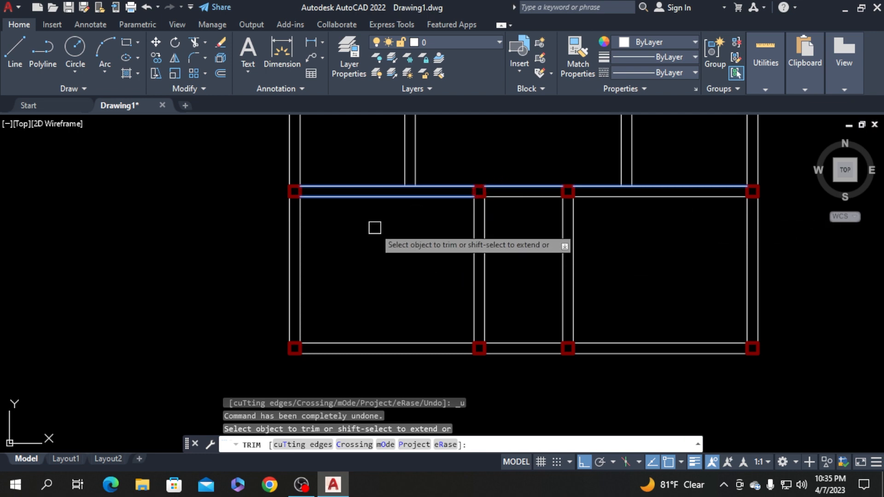
{"action": "scroll", "coordinate": [374, 228], "scroll_direction": "down", "scroll_amount": 4}
{"action": "scroll", "coordinate": [363, 158], "scroll_direction": "up", "scroll_amount": 2}
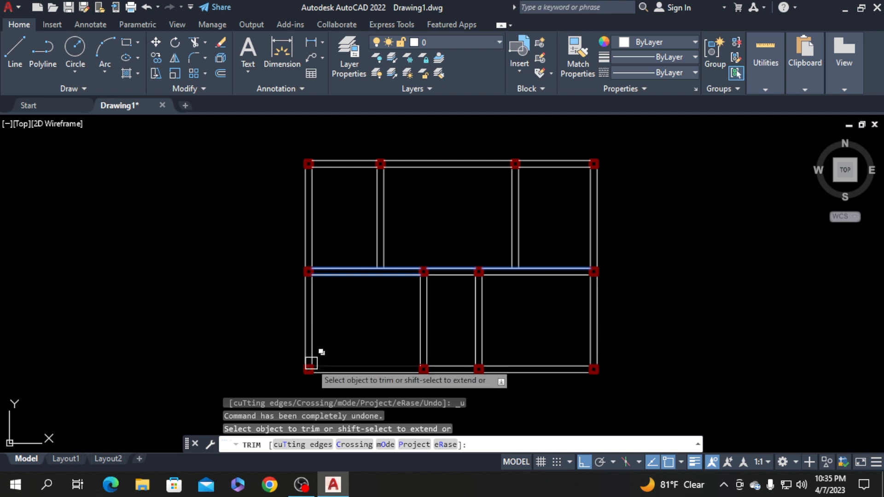
{"action": "scroll", "coordinate": [311, 366], "scroll_direction": "up", "scroll_amount": 4}
{"action": "key", "text": "Return"}
{"action": "scroll", "coordinate": [441, 259], "scroll_direction": "down", "scroll_amount": 4}
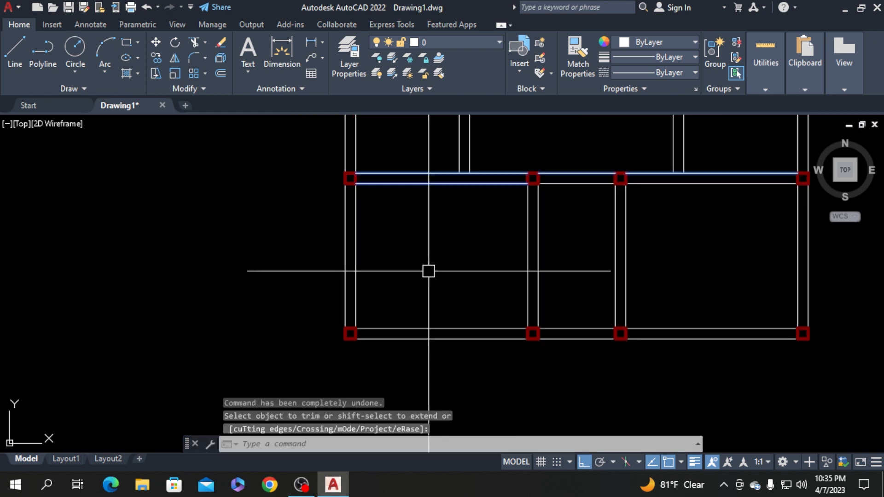
{"action": "key", "text": "Escape"}
{"action": "key", "text": "Escape"}
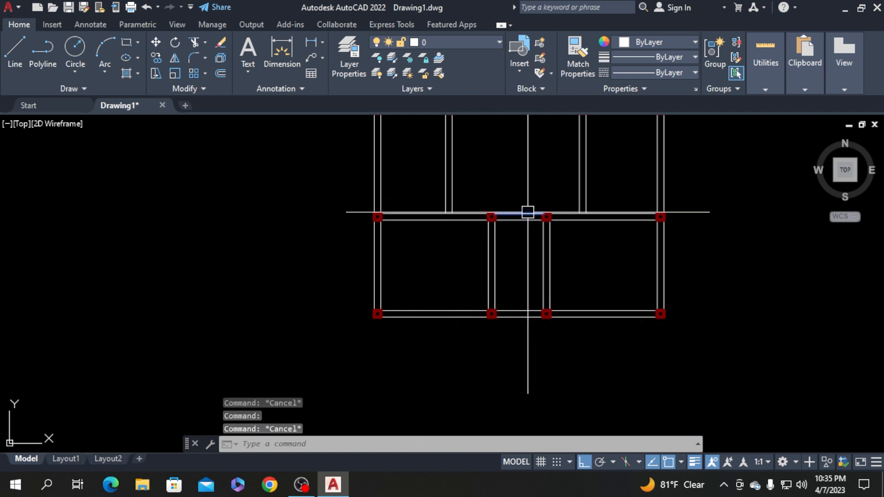
{"action": "scroll", "coordinate": [509, 258], "scroll_direction": "down", "scroll_amount": 2}
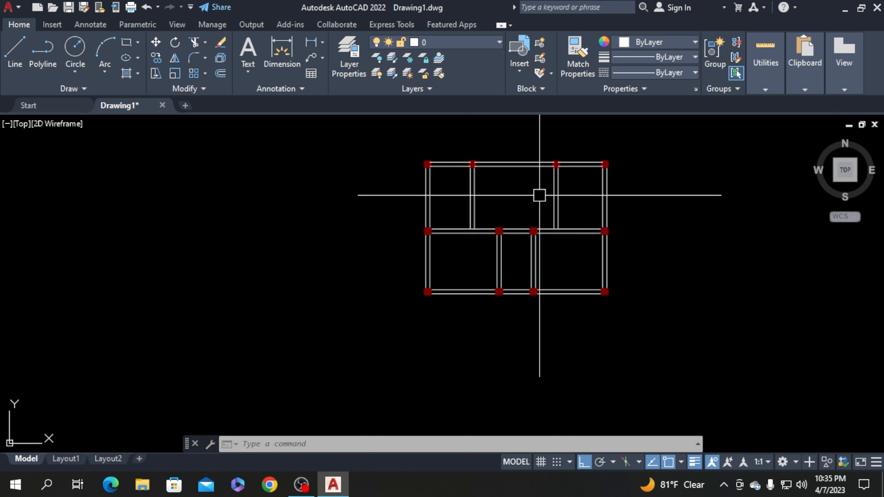
{"action": "scroll", "coordinate": [507, 230], "scroll_direction": "up", "scroll_amount": 5}
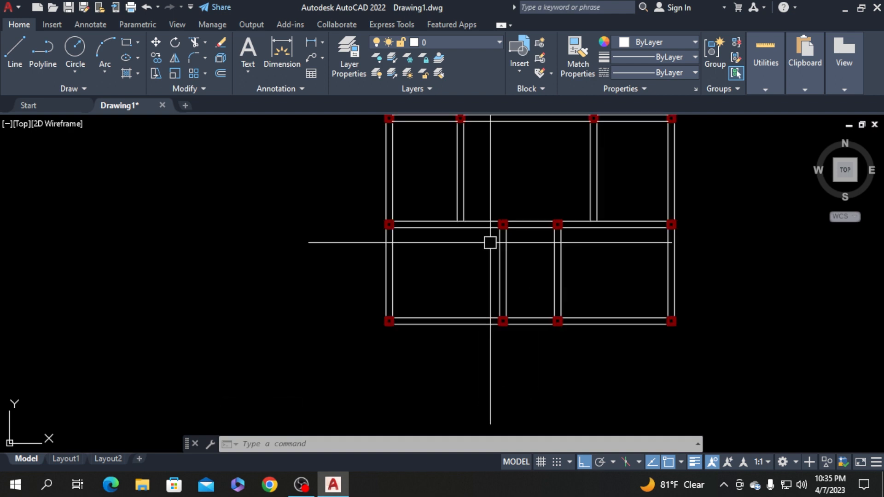
{"action": "scroll", "coordinate": [489, 202], "scroll_direction": "down", "scroll_amount": 5}
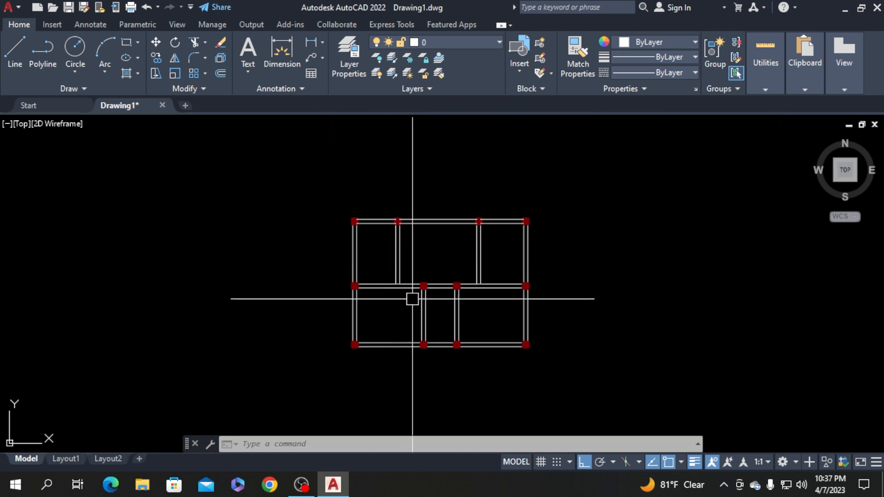
{"action": "scroll", "coordinate": [417, 317], "scroll_direction": "up", "scroll_amount": 3}
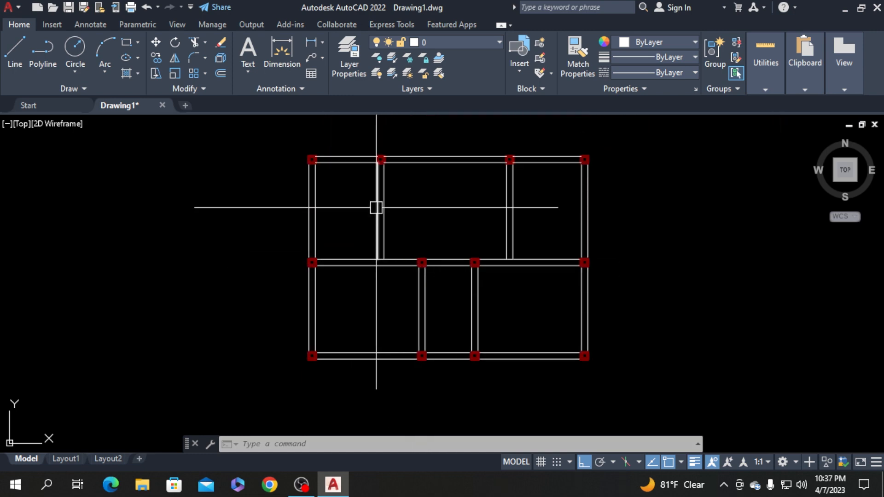
{"action": "scroll", "coordinate": [404, 182], "scroll_direction": "up", "scroll_amount": 2}
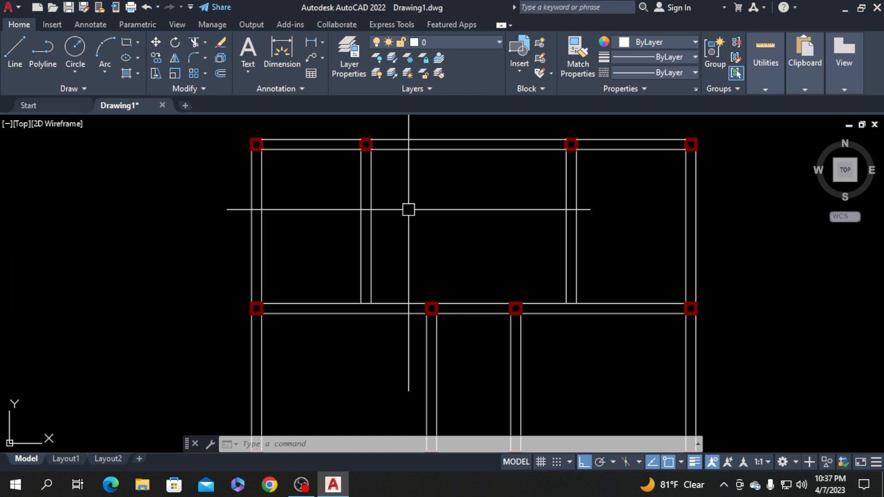
{"action": "scroll", "coordinate": [408, 295], "scroll_direction": "down", "scroll_amount": 2}
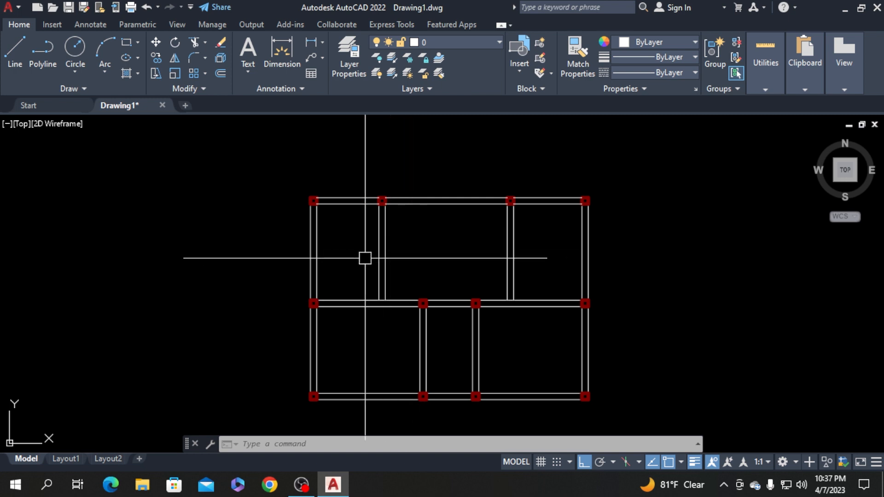
Measure the spacing of the top double line between the first and second columns with a linear dimension, without placing it
{"action": "scroll", "coordinate": [343, 221], "scroll_direction": "up", "scroll_amount": 2}
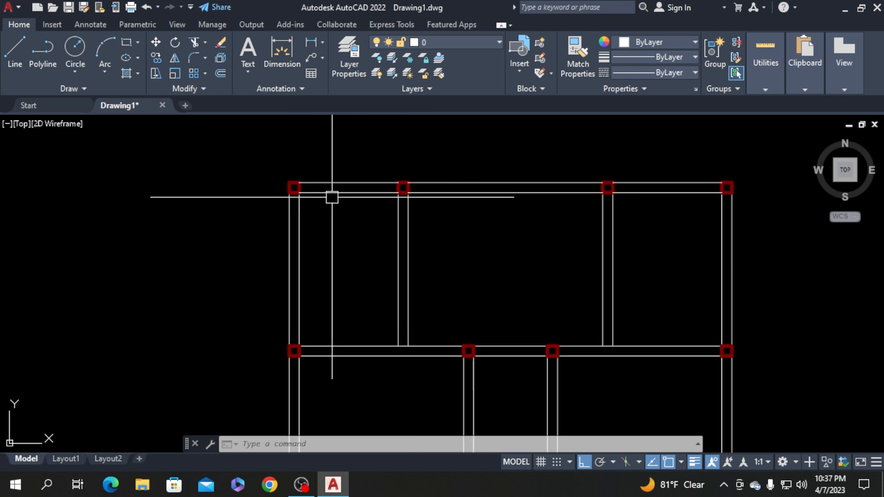
{"action": "scroll", "coordinate": [333, 197], "scroll_direction": "up", "scroll_amount": 4}
{"action": "left_click", "coordinate": [311, 41]}
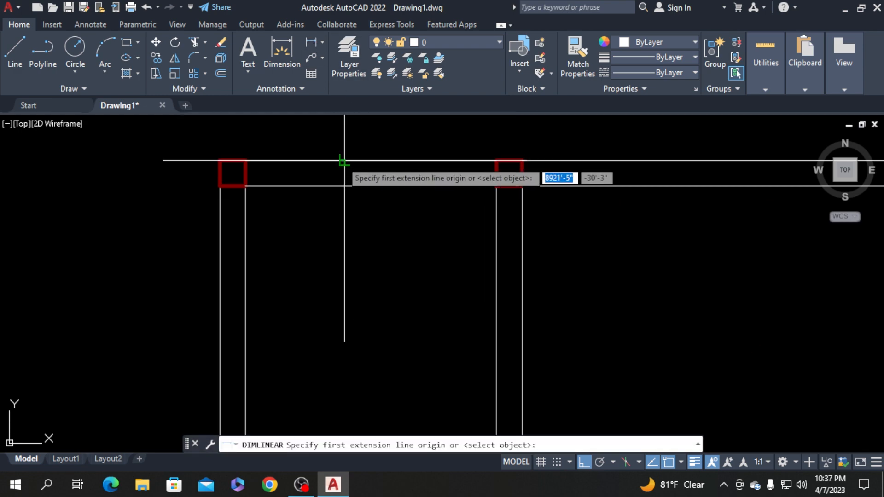
{"action": "left_click", "coordinate": [345, 161]}
{"action": "left_click", "coordinate": [344, 185]}
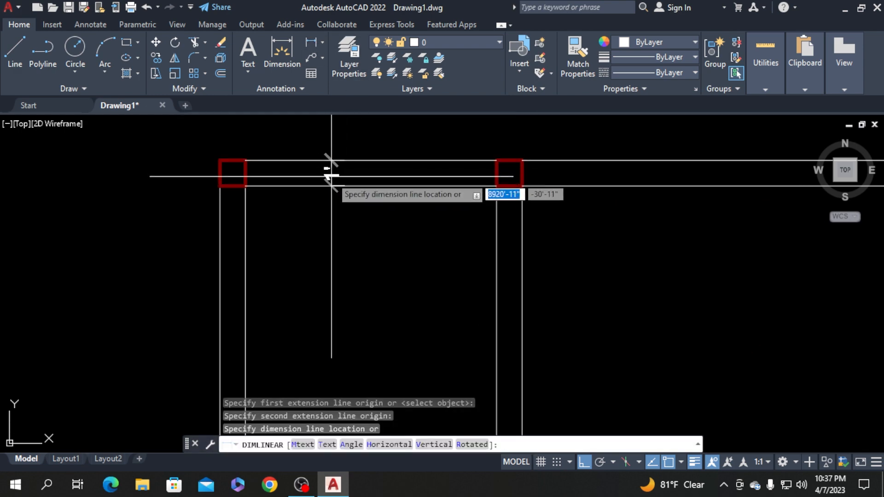
{"action": "key", "text": "Escape"}
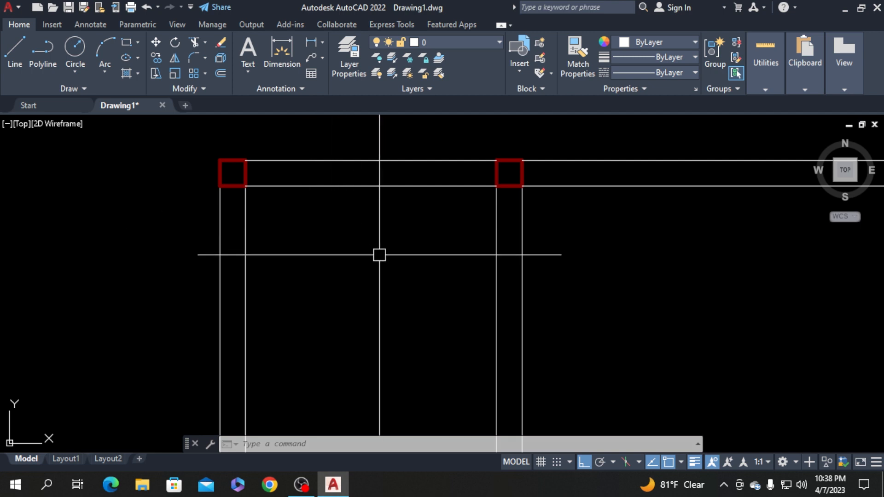
{"action": "scroll", "coordinate": [324, 188], "scroll_direction": "up", "scroll_amount": 2}
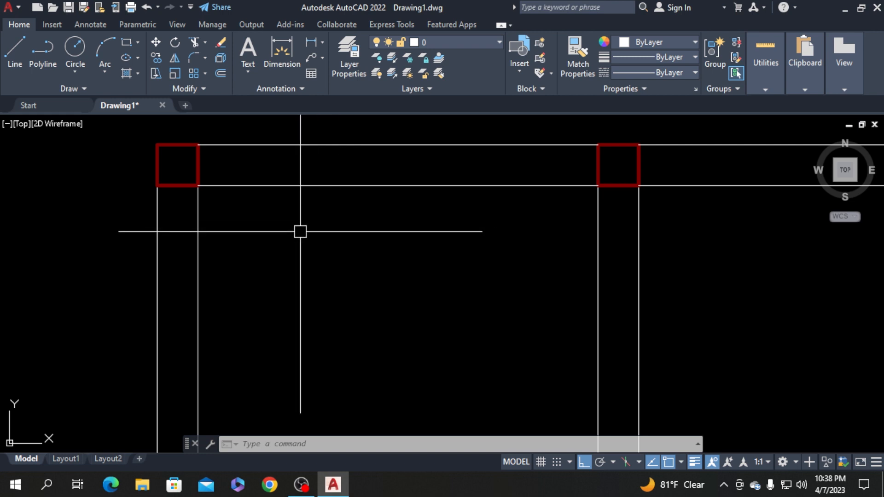
{"action": "scroll", "coordinate": [377, 238], "scroll_direction": "down", "scroll_amount": 4}
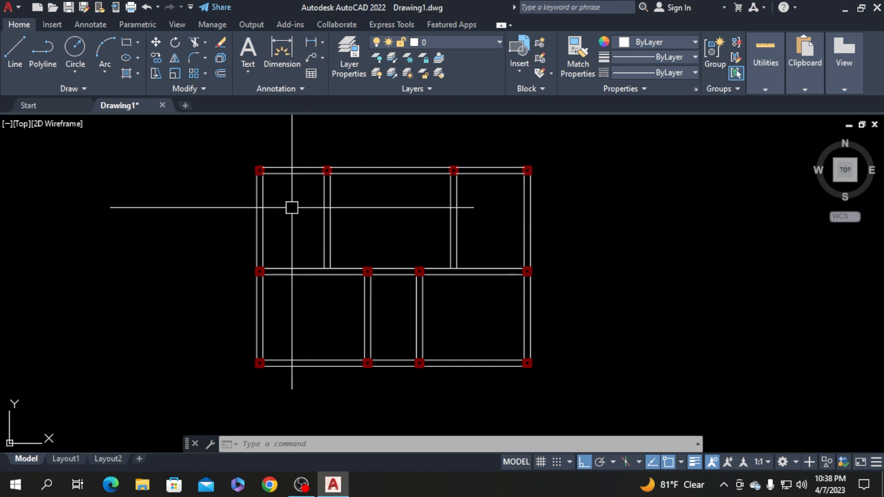
{"action": "scroll", "coordinate": [292, 207], "scroll_direction": "up", "scroll_amount": 2}
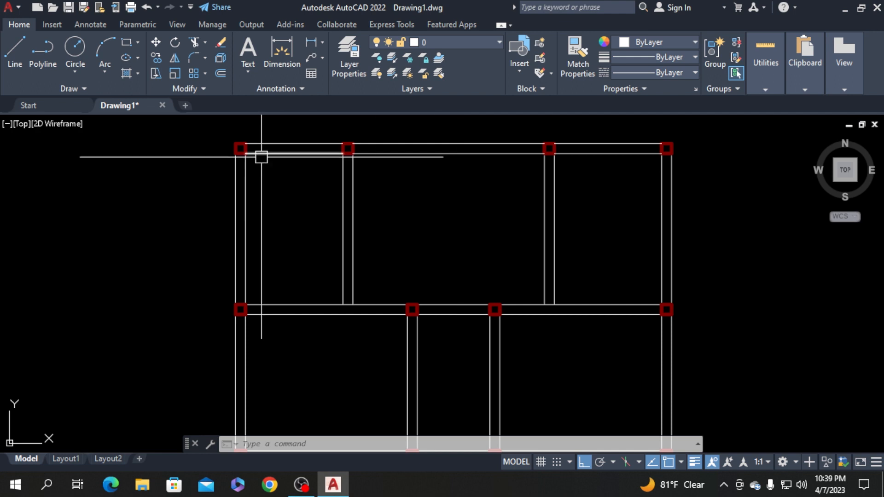
{"action": "scroll", "coordinate": [257, 143], "scroll_direction": "up", "scroll_amount": 4}
{"action": "scroll", "coordinate": [298, 220], "scroll_direction": "up", "scroll_amount": 4}
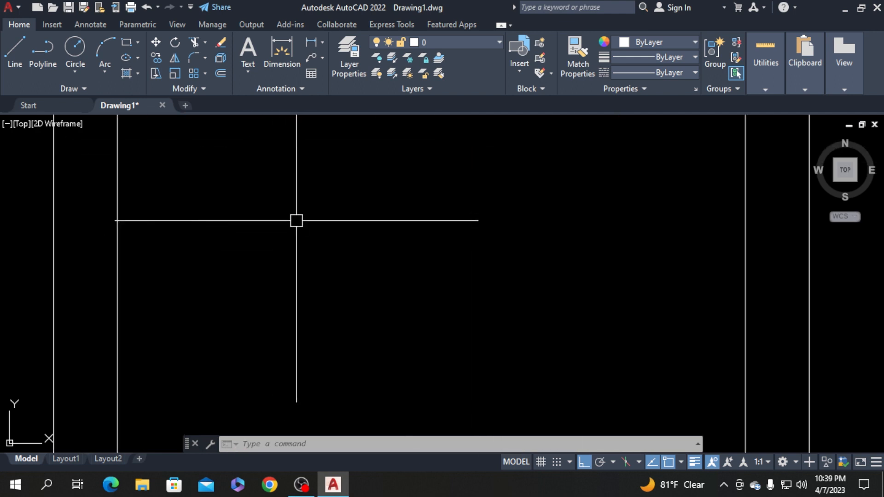
Add the multiline text B1 (12"X15") just below the top double line between the first and second columns
{"action": "scroll", "coordinate": [283, 234], "scroll_direction": "down", "scroll_amount": 4}
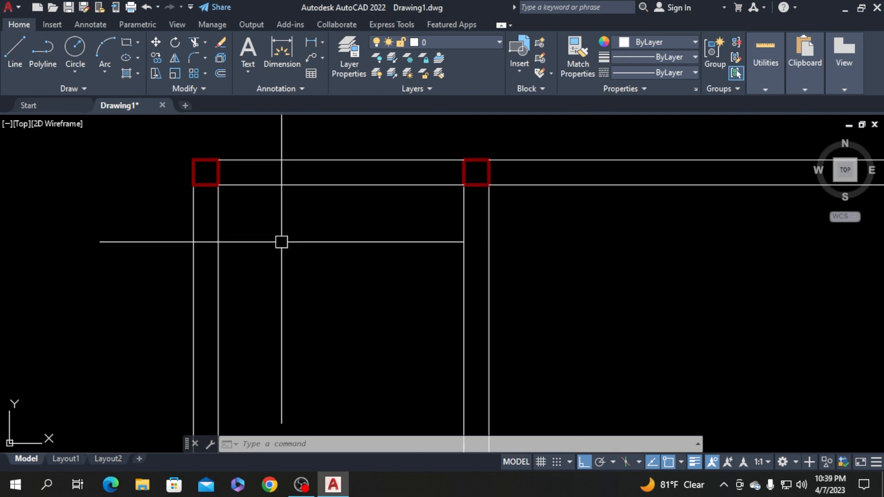
{"action": "key", "text": "Return"}
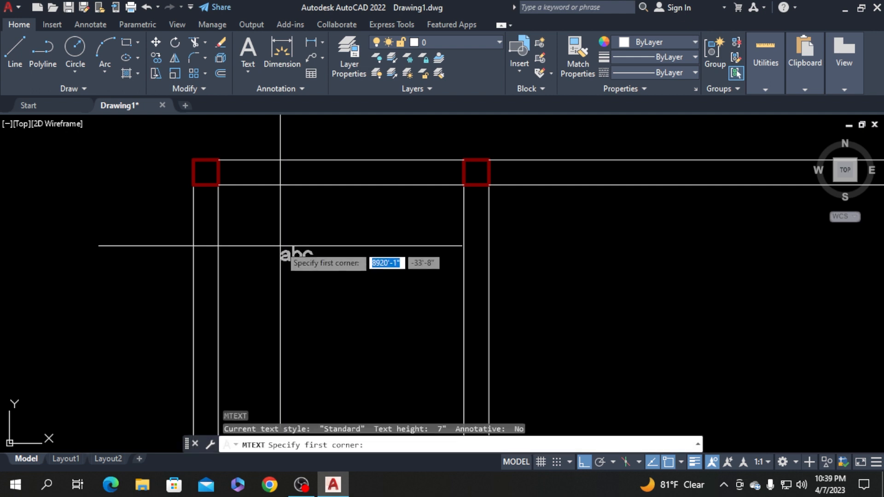
{"action": "left_click", "coordinate": [298, 193]}
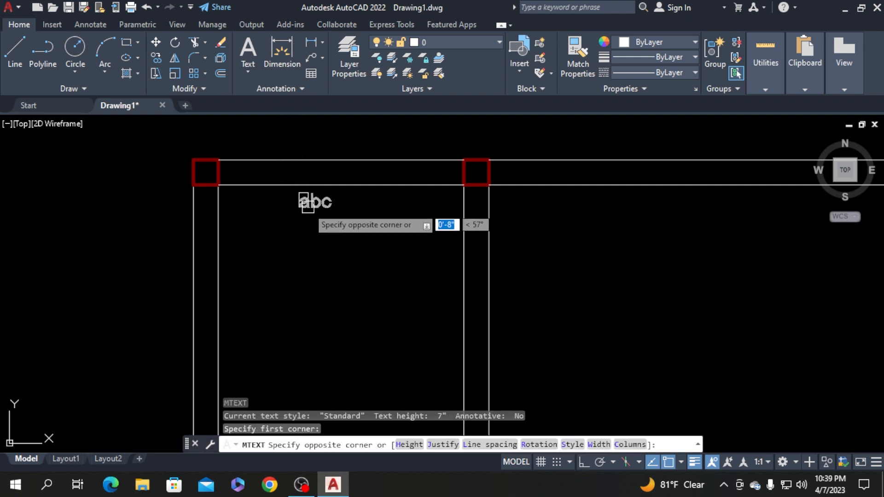
{"action": "left_click", "coordinate": [399, 229]}
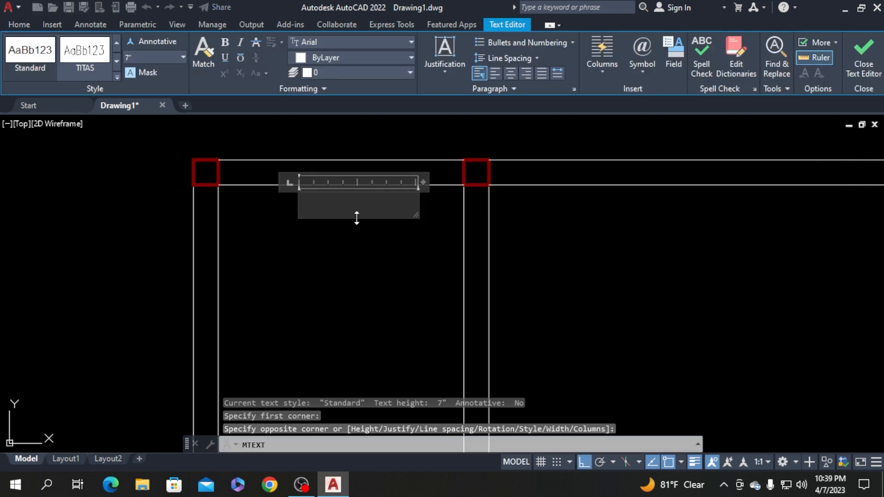
{"action": "type", "text": "B"}
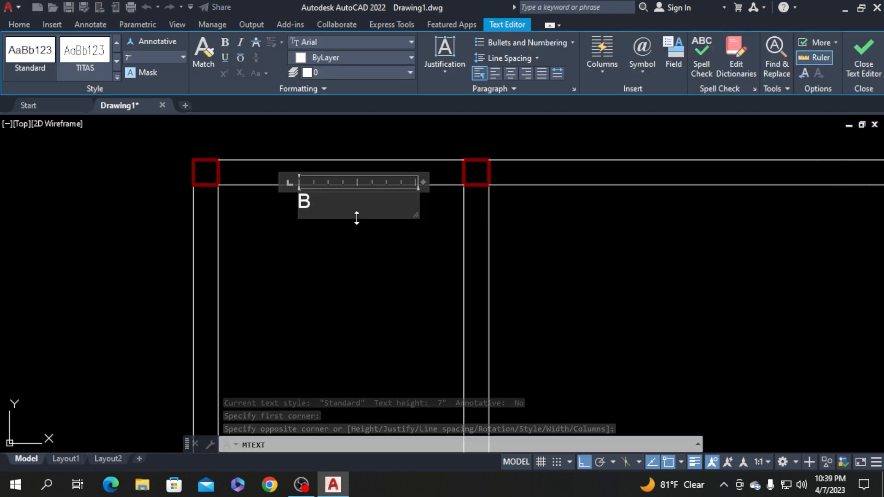
{"action": "type", "text": "1 (12\"X15"}
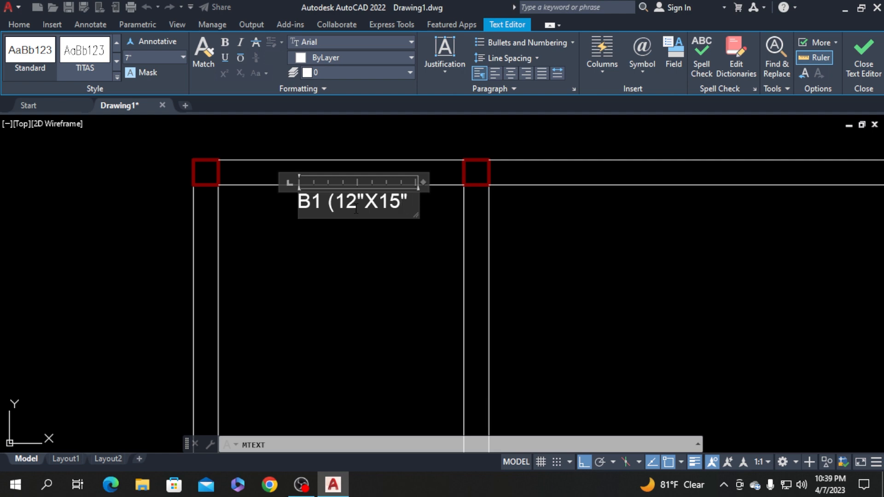
{"action": "left_click", "coordinate": [370, 254]}
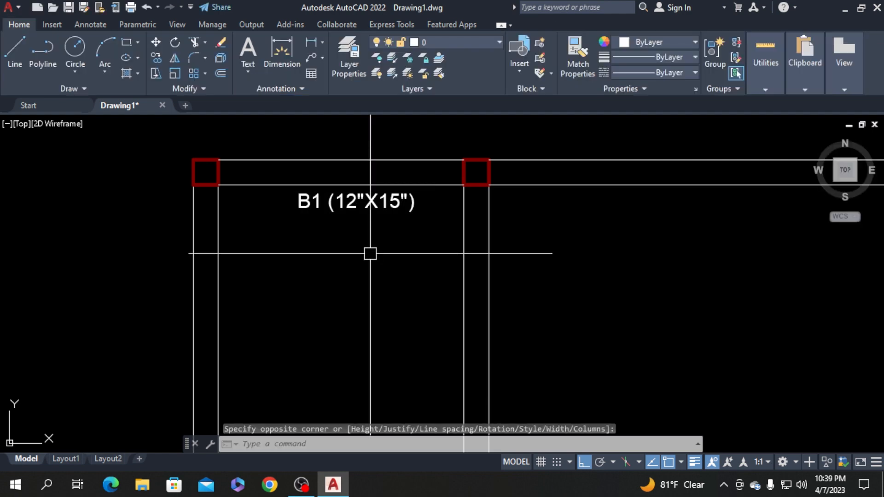
Move the B1 (12"X15") label up between the two lines of the top row's first beam and clear the selection
{"action": "left_click", "coordinate": [299, 192]}
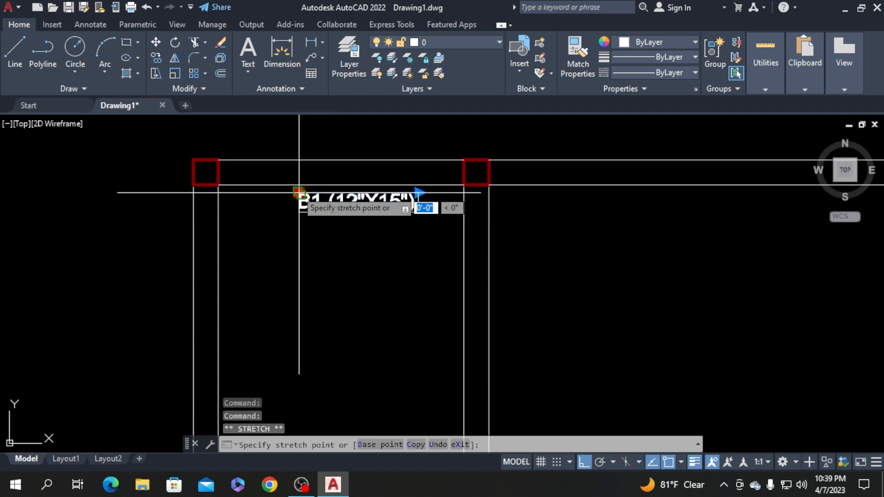
{"action": "left_click", "coordinate": [299, 193]}
{"action": "key", "text": "Escape"}
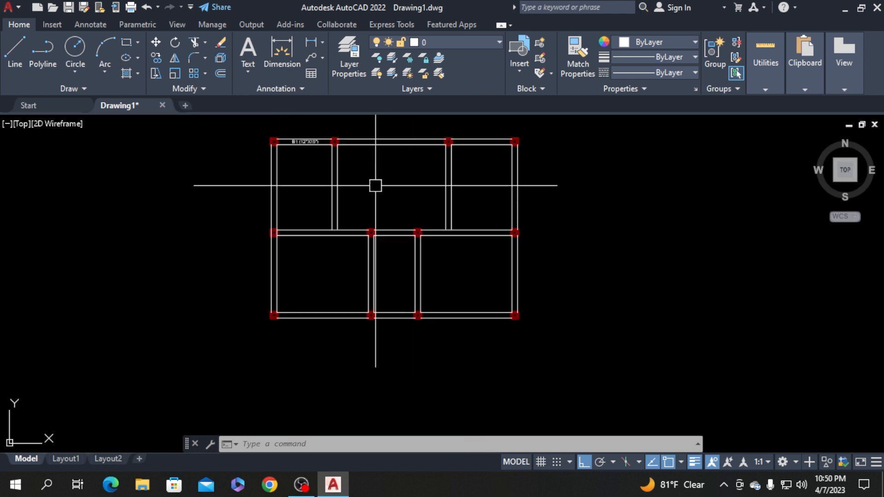
Select the double lines of the top row's three beams and of the upper vertical beams, leaving out the text label
{"action": "scroll", "coordinate": [316, 172], "scroll_direction": "up", "scroll_amount": 4}
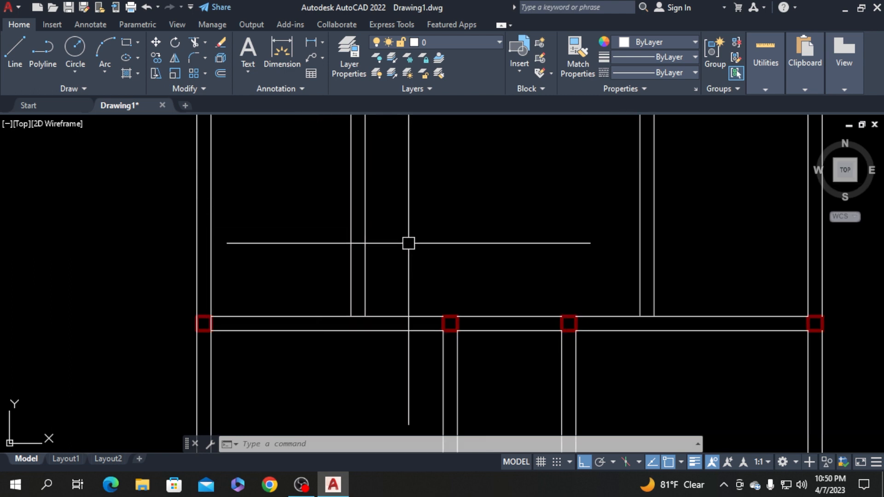
{"action": "scroll", "coordinate": [392, 232], "scroll_direction": "down", "scroll_amount": 3}
{"action": "scroll", "coordinate": [360, 203], "scroll_direction": "up", "scroll_amount": 4}
{"action": "scroll", "coordinate": [320, 216], "scroll_direction": "up", "scroll_amount": 4}
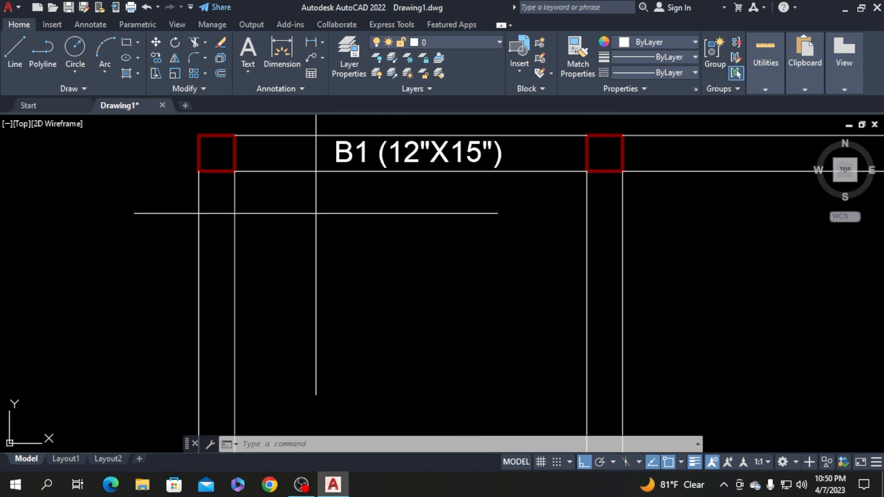
{"action": "left_click_drag", "start_coordinate": [316, 213], "coordinate": [272, 131]}
{"action": "scroll", "coordinate": [289, 220], "scroll_direction": "down", "scroll_amount": 4}
{"action": "scroll", "coordinate": [360, 233], "scroll_direction": "down", "scroll_amount": 4}
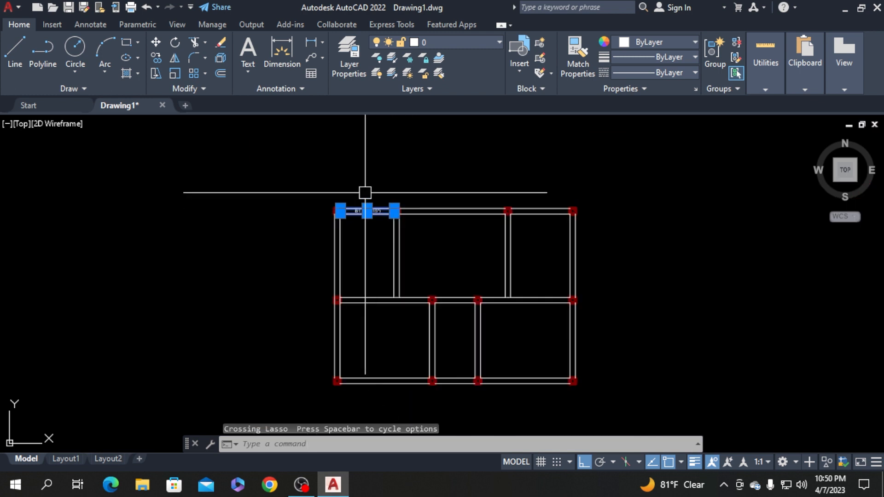
{"action": "mouse_move", "coordinate": [637, 249]}
{"action": "left_mouse_down"}
{"action": "mouse_move", "coordinate": [330, 249]}
{"action": "mouse_move", "coordinate": [453, 244]}
{"action": "mouse_move", "coordinate": [459, 187]}
{"action": "left_mouse_up"}
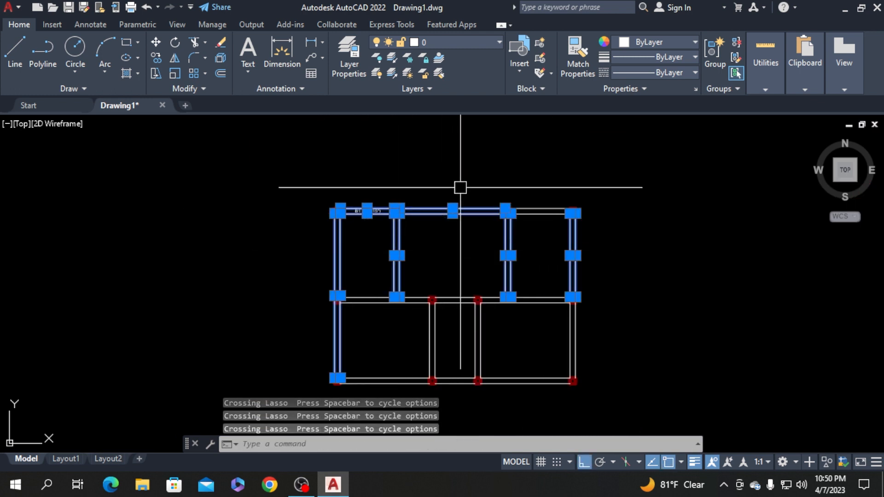
{"action": "left_click", "coordinate": [555, 238]}
{"action": "left_click", "coordinate": [545, 224]}
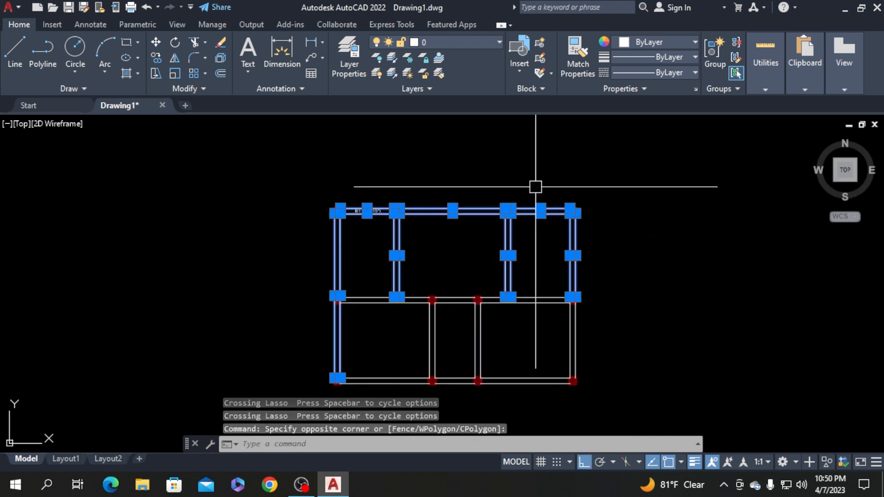
Add the lower vertical beams, all middle-row beam lines and the bottom row's first beam to the selection
{"action": "mouse_move", "coordinate": [611, 348]}
{"action": "left_mouse_down"}
{"action": "mouse_move", "coordinate": [322, 343]}
{"action": "mouse_move", "coordinate": [410, 345]}
{"action": "mouse_move", "coordinate": [365, 256]}
{"action": "mouse_move", "coordinate": [367, 236]}
{"action": "mouse_move", "coordinate": [406, 281]}
{"action": "left_mouse_up"}
{"action": "scroll", "coordinate": [389, 301], "scroll_direction": "down", "scroll_amount": 4}
{"action": "scroll", "coordinate": [382, 342], "scroll_direction": "up", "scroll_amount": 4}
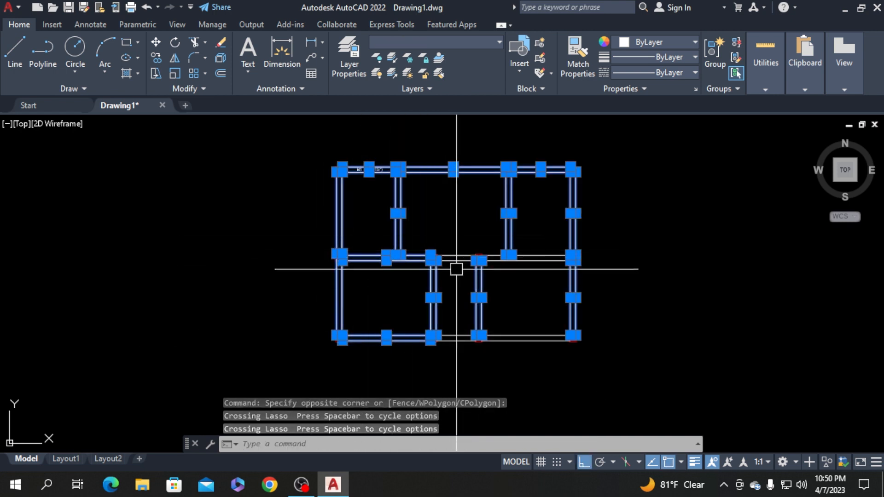
{"action": "scroll", "coordinate": [457, 270], "scroll_direction": "up", "scroll_amount": 4}
{"action": "left_click_drag", "start_coordinate": [460, 278], "coordinate": [452, 224]}
{"action": "left_click_drag", "start_coordinate": [671, 283], "coordinate": [666, 193]}
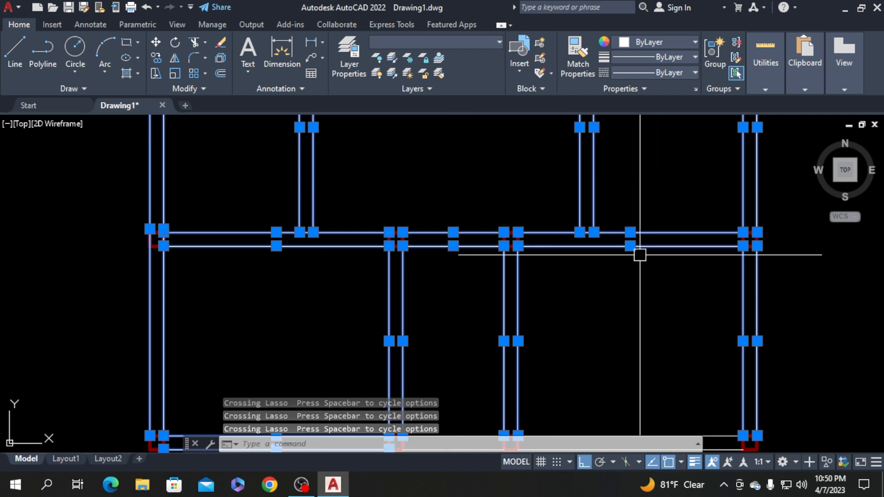
Add the bottom row's remaining beam lines to the selection, assign all selected lines to the Beam layer and clear the selection
{"action": "scroll", "coordinate": [626, 257], "scroll_direction": "down", "scroll_amount": 4}
{"action": "scroll", "coordinate": [621, 311], "scroll_direction": "up", "scroll_amount": 3}
{"action": "left_click_drag", "start_coordinate": [647, 274], "coordinate": [630, 167]}
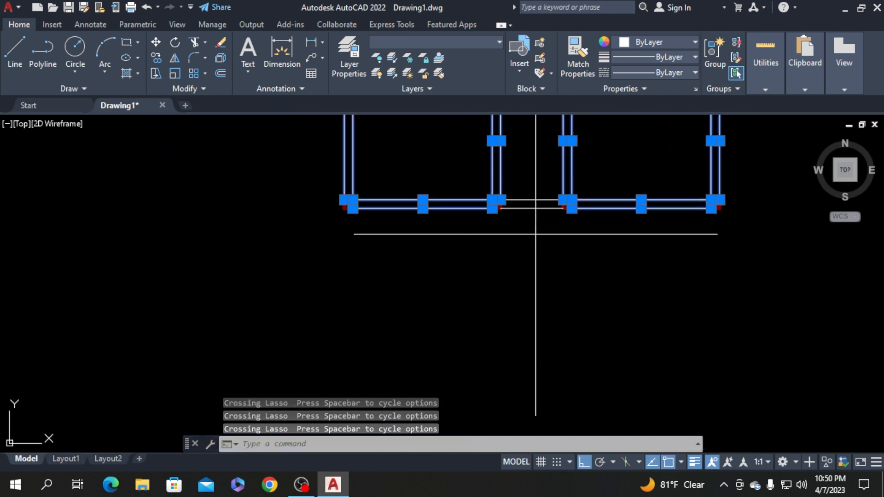
{"action": "left_click_drag", "start_coordinate": [535, 235], "coordinate": [538, 178]}
{"action": "left_click_drag", "start_coordinate": [552, 232], "coordinate": [523, 170]}
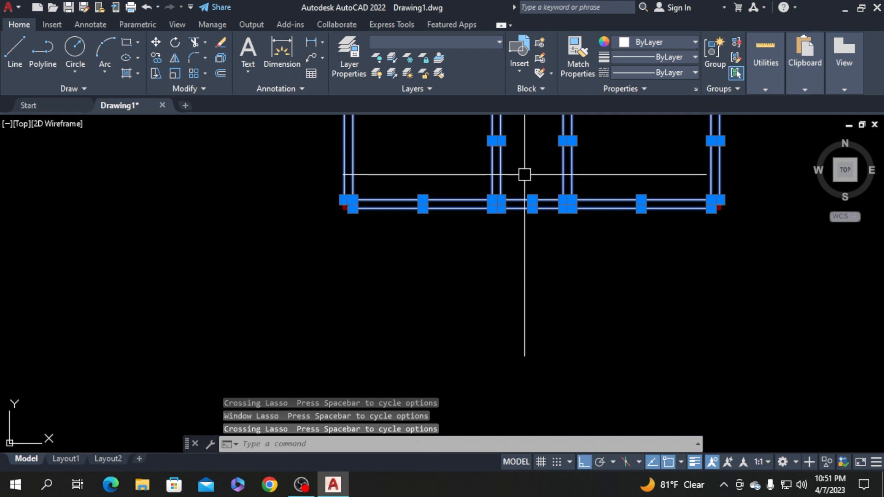
{"action": "left_click", "coordinate": [462, 43]}
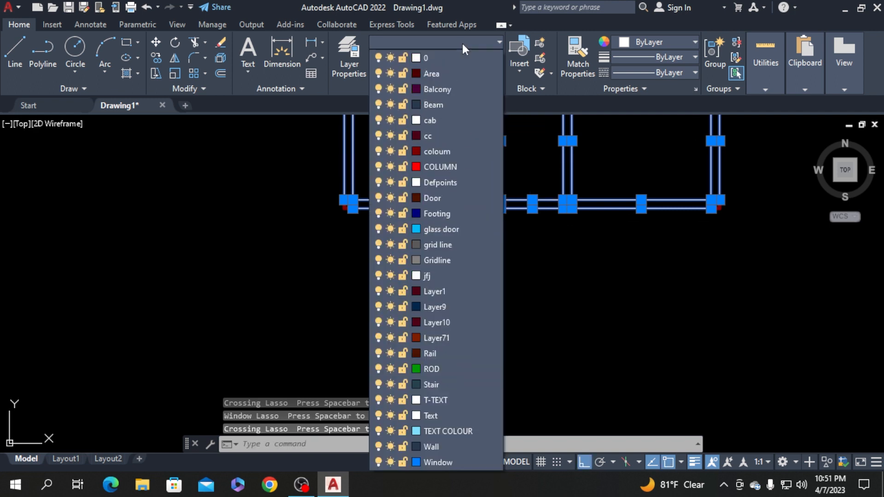
{"action": "left_click", "coordinate": [433, 104]}
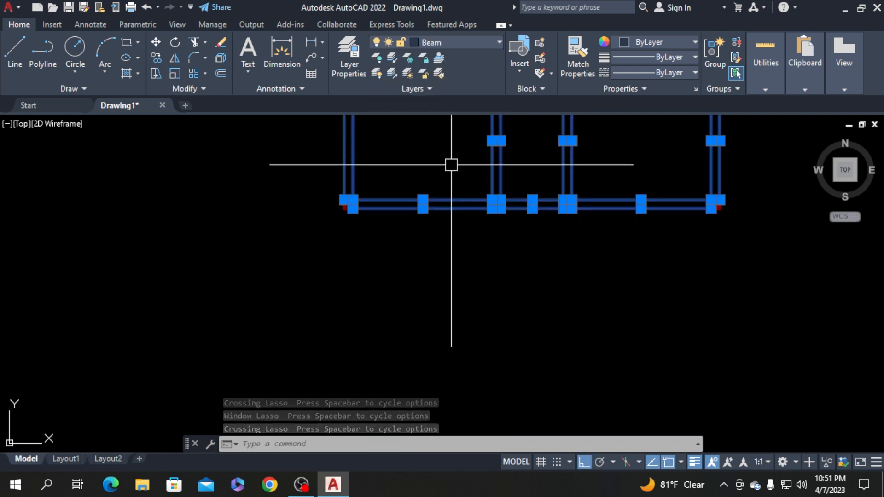
{"action": "scroll", "coordinate": [366, 290], "scroll_direction": "down", "scroll_amount": 4}
{"action": "key", "text": "Escape"}
Copy the B1 (12"X15") label from its upper-left corner into the top row's second beam
{"action": "scroll", "coordinate": [392, 144], "scroll_direction": "up", "scroll_amount": 10}
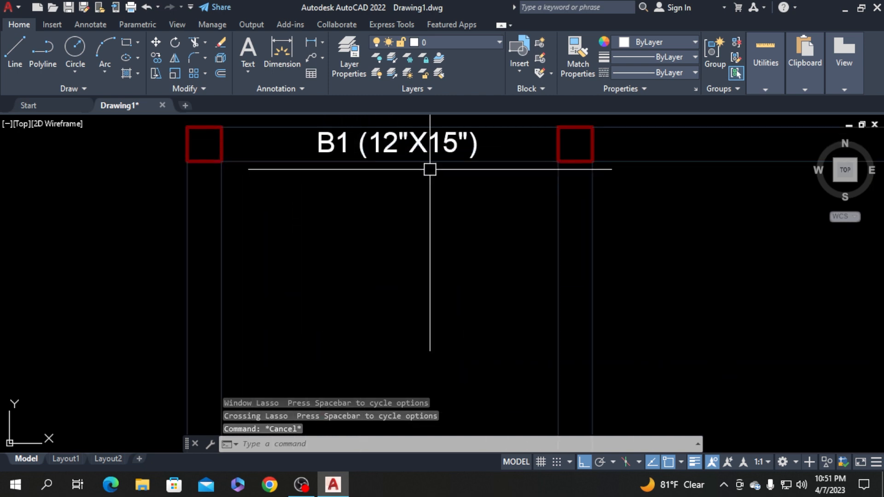
{"action": "left_click", "coordinate": [325, 143]}
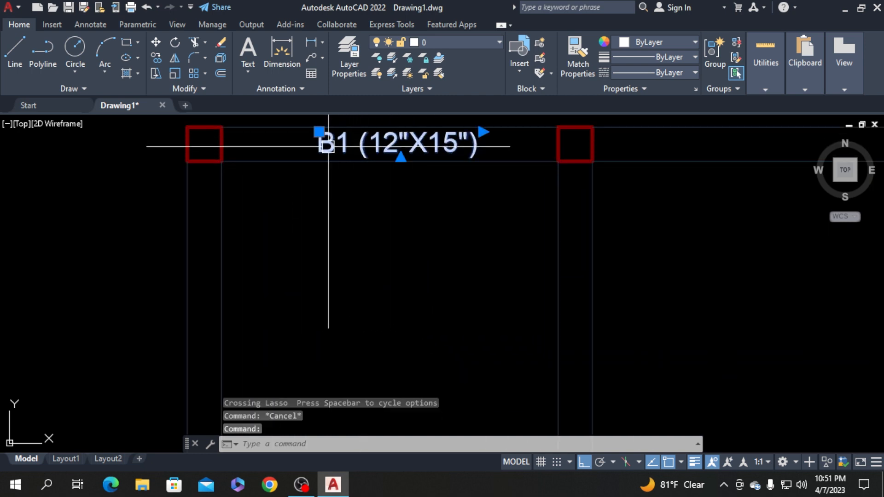
{"action": "scroll", "coordinate": [388, 192], "scroll_direction": "down", "scroll_amount": 2}
{"action": "scroll", "coordinate": [392, 147], "scroll_direction": "down", "scroll_amount": 2}
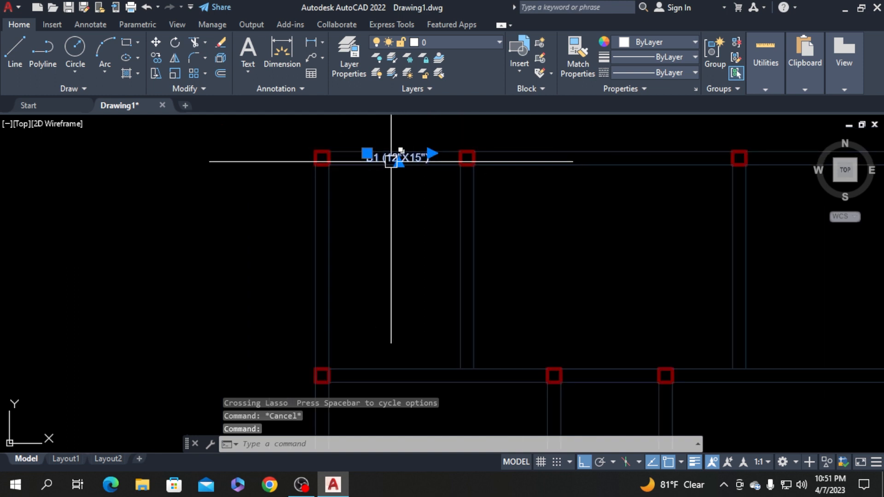
{"action": "scroll", "coordinate": [691, 158], "scroll_direction": "down", "scroll_amount": 5}
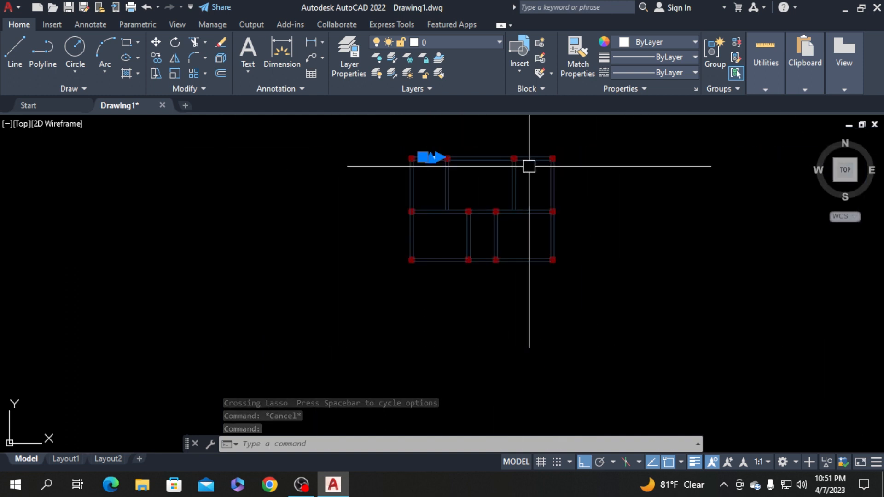
{"action": "scroll", "coordinate": [420, 158], "scroll_direction": "up", "scroll_amount": 5}
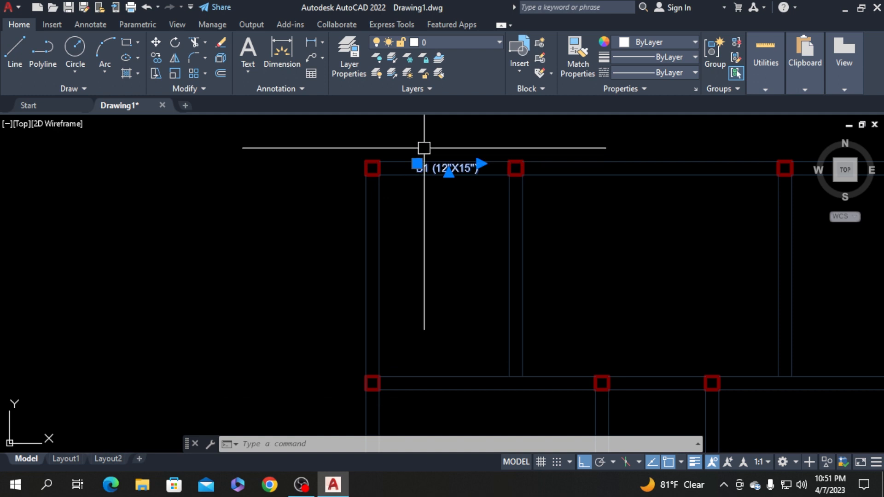
{"action": "scroll", "coordinate": [424, 148], "scroll_direction": "up", "scroll_amount": 4}
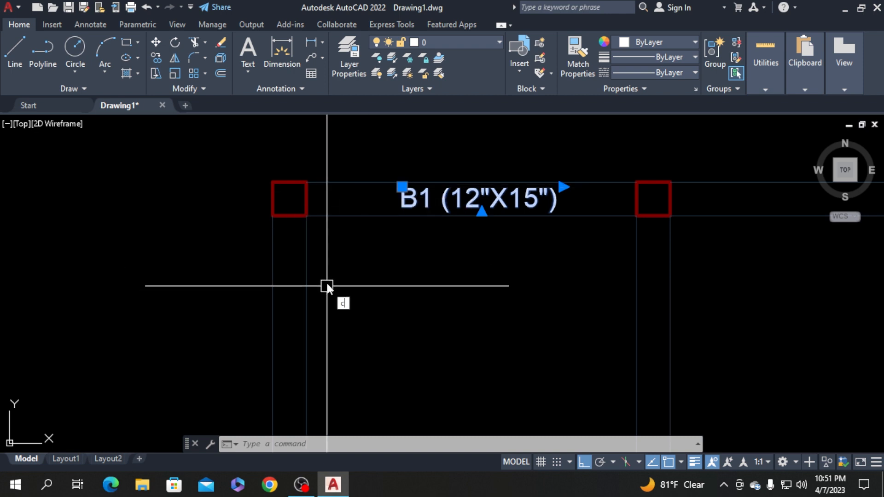
{"action": "type", "text": "o"}
{"action": "key", "text": "Return"}
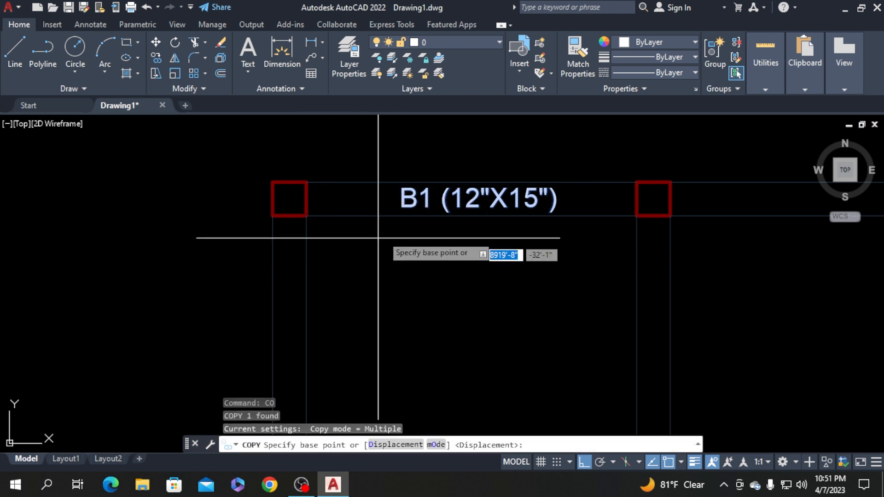
{"action": "left_click", "coordinate": [401, 184]}
{"action": "scroll", "coordinate": [365, 192], "scroll_direction": "down", "scroll_amount": 4}
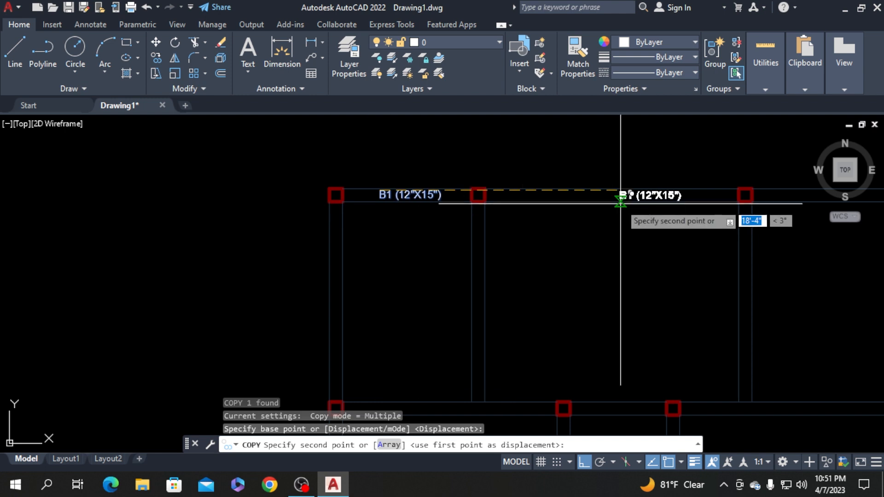
{"action": "scroll", "coordinate": [550, 194], "scroll_direction": "up", "scroll_amount": 2}
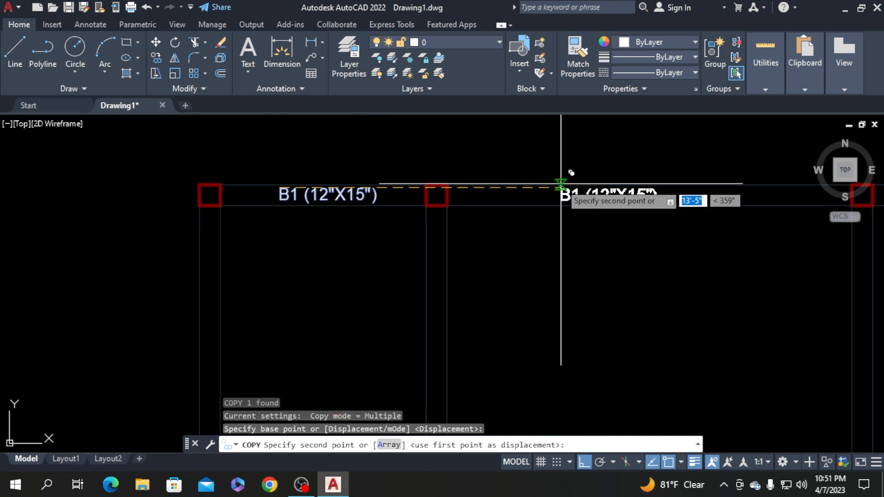
{"action": "left_click", "coordinate": [561, 184]}
Place another copy of the B1 (12"X15") label in the top row's third beam
{"action": "scroll", "coordinate": [461, 191], "scroll_direction": "down", "scroll_amount": 3}
{"action": "scroll", "coordinate": [645, 195], "scroll_direction": "up", "scroll_amount": 5}
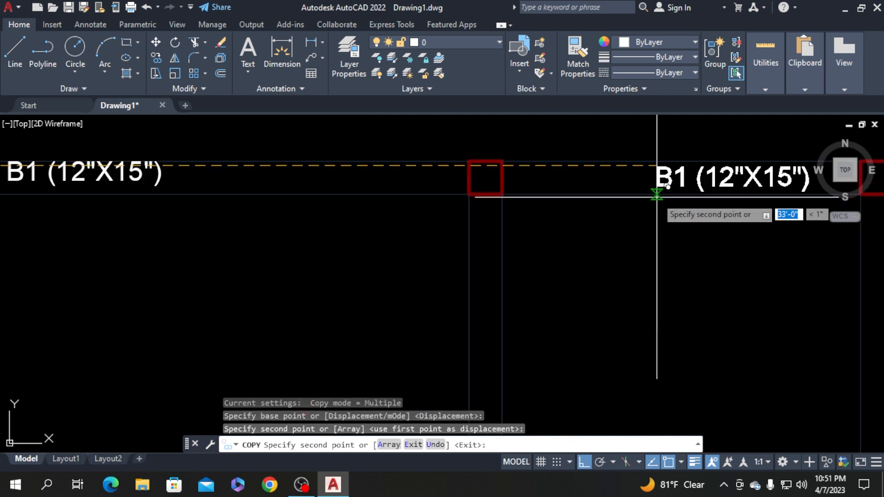
{"action": "left_click", "coordinate": [633, 173]}
{"action": "scroll", "coordinate": [594, 172], "scroll_direction": "down", "scroll_amount": 2}
{"action": "scroll", "coordinate": [534, 170], "scroll_direction": "down", "scroll_amount": 3}
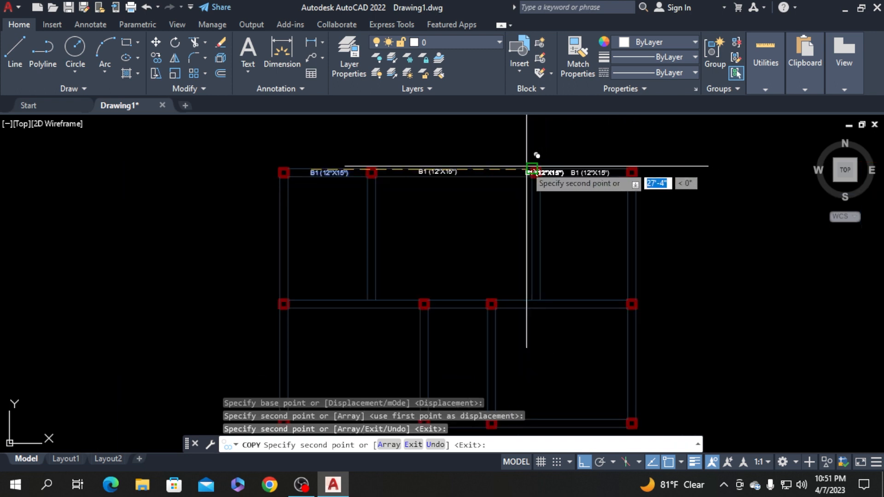
Place another copy of the B1 (12"X15") label in the bottom row's first beam
{"action": "scroll", "coordinate": [272, 235], "scroll_direction": "up", "scroll_amount": 3}
{"action": "scroll", "coordinate": [329, 299], "scroll_direction": "down", "scroll_amount": 3}
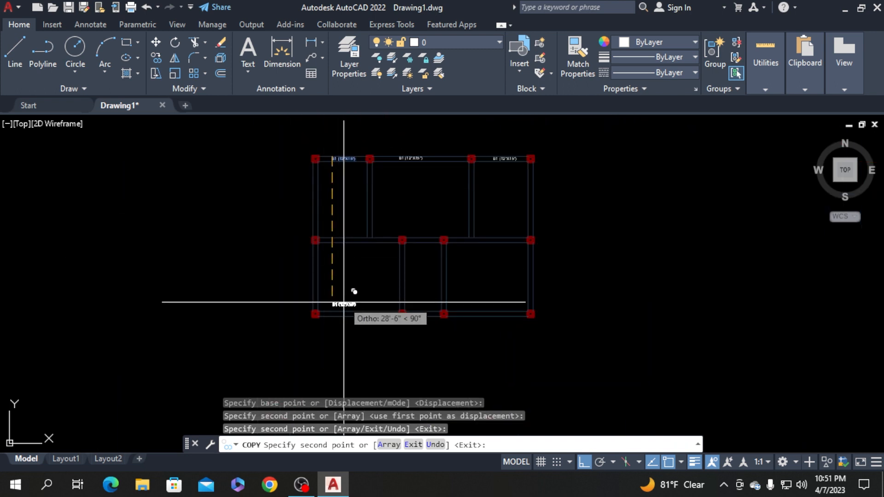
{"action": "scroll", "coordinate": [324, 309], "scroll_direction": "up", "scroll_amount": 4}
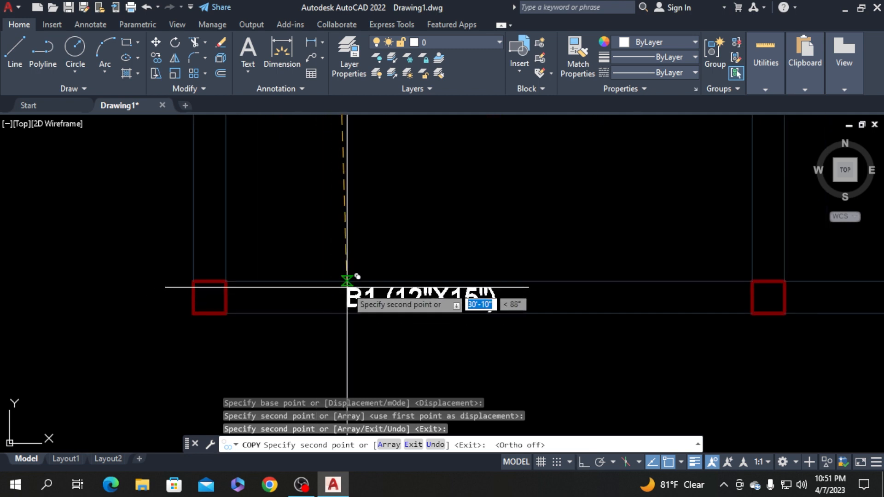
{"action": "scroll", "coordinate": [348, 290], "scroll_direction": "down", "scroll_amount": 3}
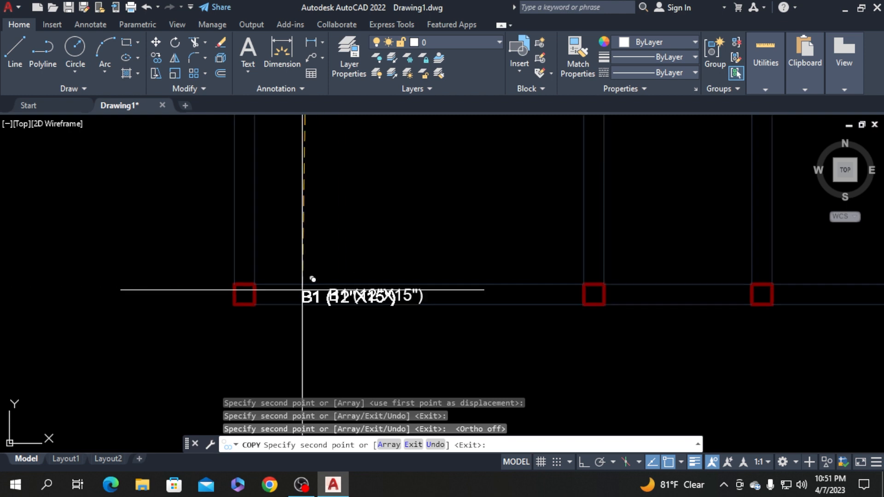
Place copies of the B1 (12"X15") label in the bottom row's second and third beams and finish copying
{"action": "scroll", "coordinate": [502, 293], "scroll_direction": "up", "scroll_amount": 2}
{"action": "scroll", "coordinate": [501, 291], "scroll_direction": "up", "scroll_amount": 2}
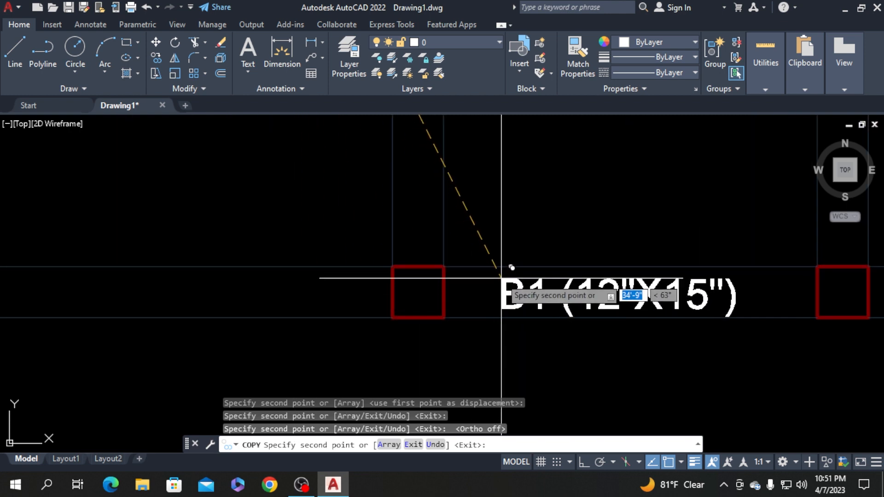
{"action": "scroll", "coordinate": [502, 276], "scroll_direction": "down", "scroll_amount": 3}
{"action": "scroll", "coordinate": [576, 276], "scroll_direction": "up", "scroll_amount": 1}
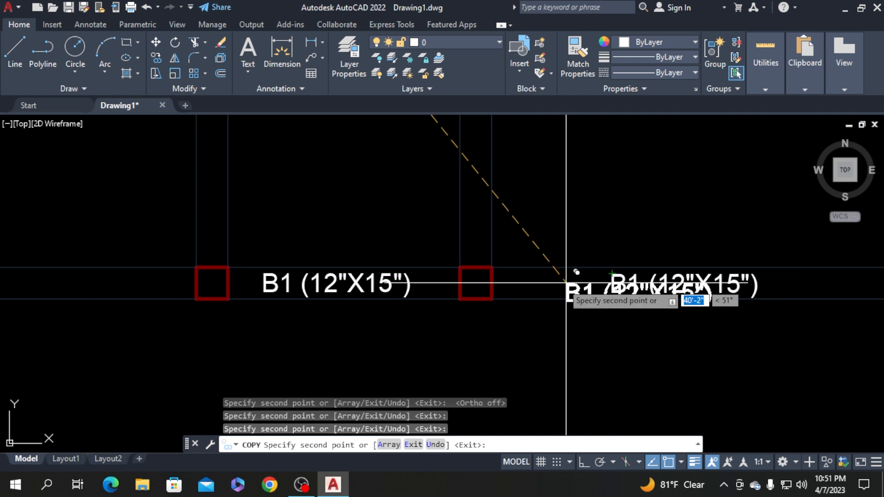
{"action": "scroll", "coordinate": [525, 281], "scroll_direction": "down", "scroll_amount": 2}
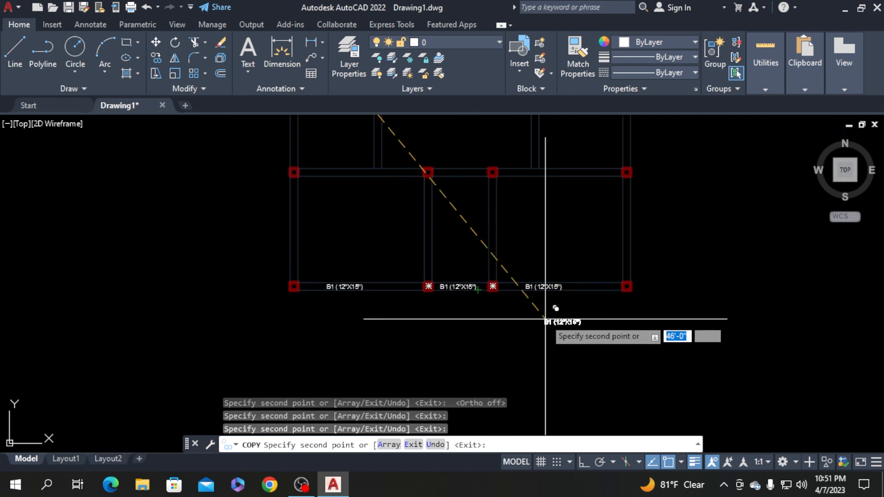
{"action": "key", "text": "Return"}
{"action": "scroll", "coordinate": [542, 302], "scroll_direction": "up", "scroll_amount": 2}
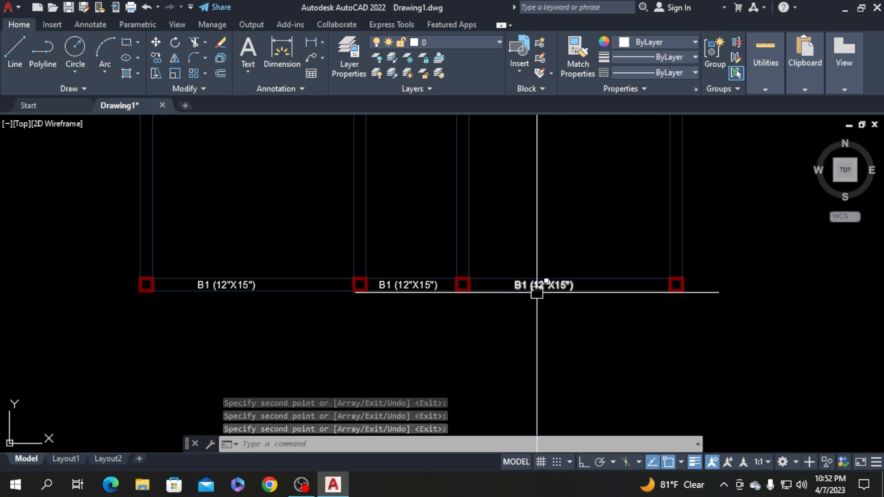
{"action": "scroll", "coordinate": [537, 290], "scroll_direction": "up", "scroll_amount": 1}
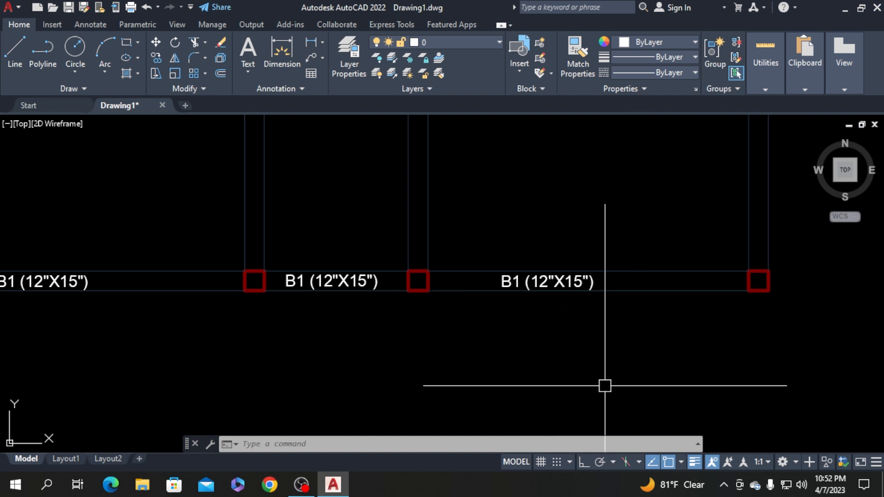
Trim the beam lines around the middle row's leftmost column
{"action": "scroll", "coordinate": [645, 327], "scroll_direction": "down", "scroll_amount": 2}
{"action": "scroll", "coordinate": [422, 272], "scroll_direction": "down", "scroll_amount": 1}
{"action": "scroll", "coordinate": [417, 212], "scroll_direction": "down", "scroll_amount": 1}
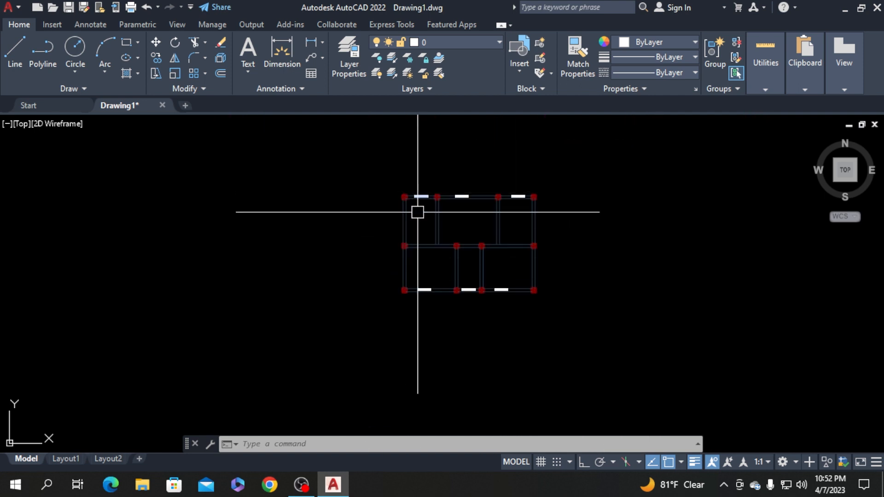
{"action": "scroll", "coordinate": [405, 207], "scroll_direction": "up", "scroll_amount": 3}
{"action": "scroll", "coordinate": [410, 199], "scroll_direction": "up", "scroll_amount": 2}
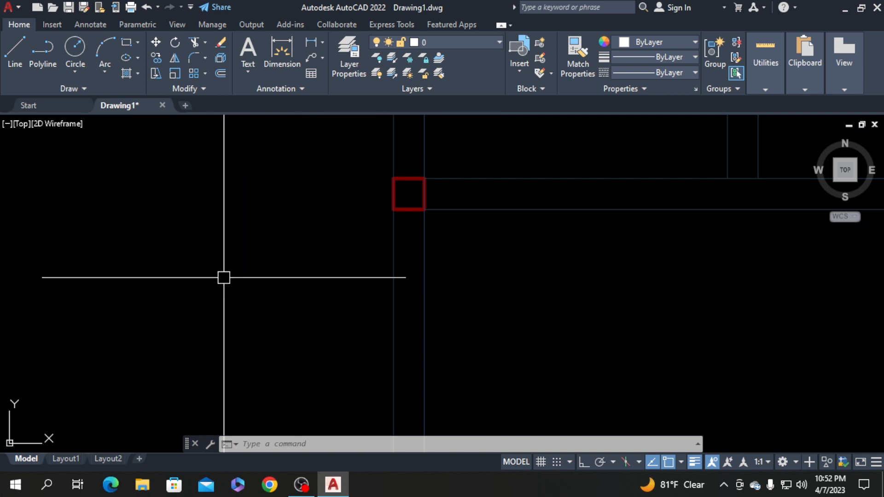
{"action": "type", "text": "tr"}
{"action": "key", "text": "Return"}
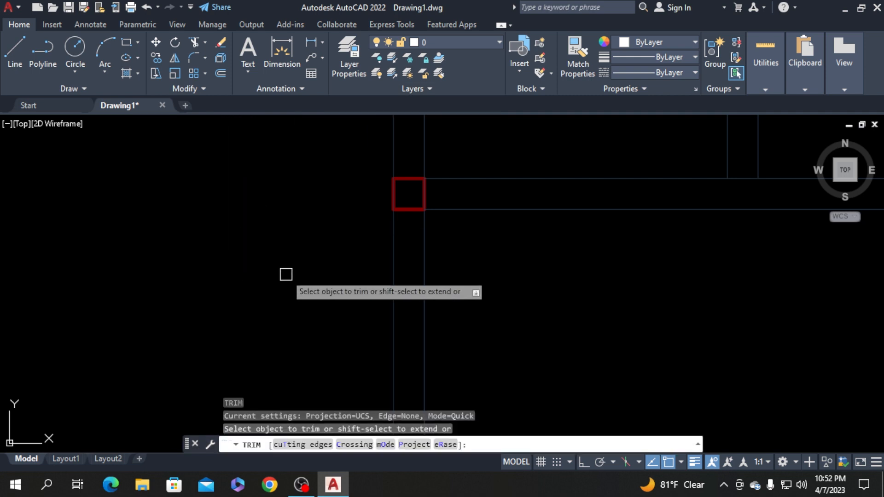
{"action": "left_click", "coordinate": [395, 193]}
{"action": "left_click", "coordinate": [464, 244]}
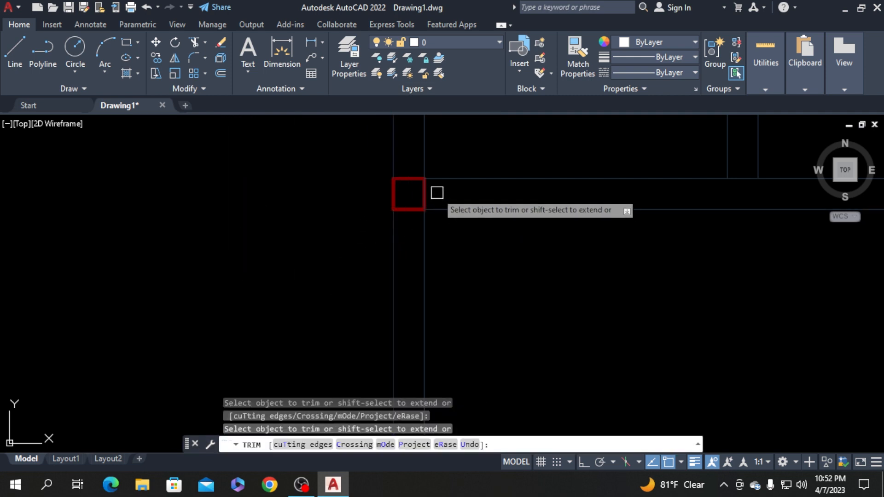
{"action": "left_click", "coordinate": [430, 189]}
{"action": "left_click", "coordinate": [479, 239]}
{"action": "scroll", "coordinate": [247, 235], "scroll_direction": "down", "scroll_amount": 4}
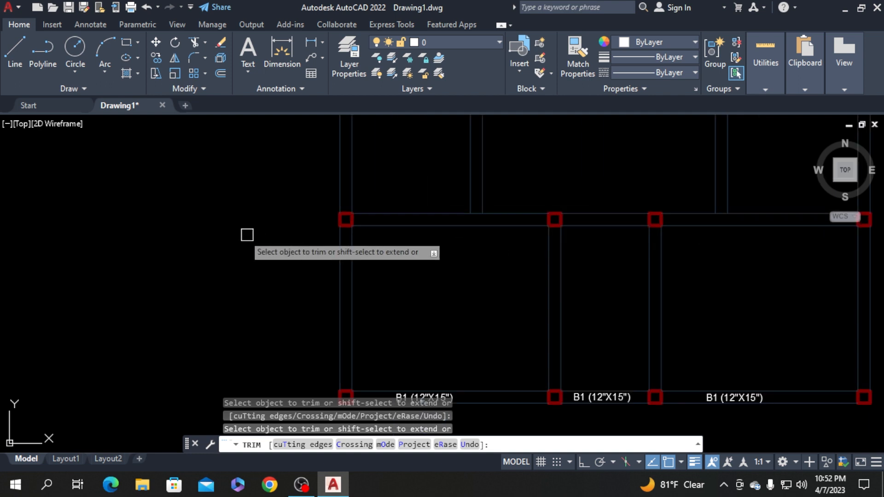
{"action": "scroll", "coordinate": [639, 224], "scroll_direction": "up", "scroll_amount": 4}
{"action": "key", "text": "Return"}
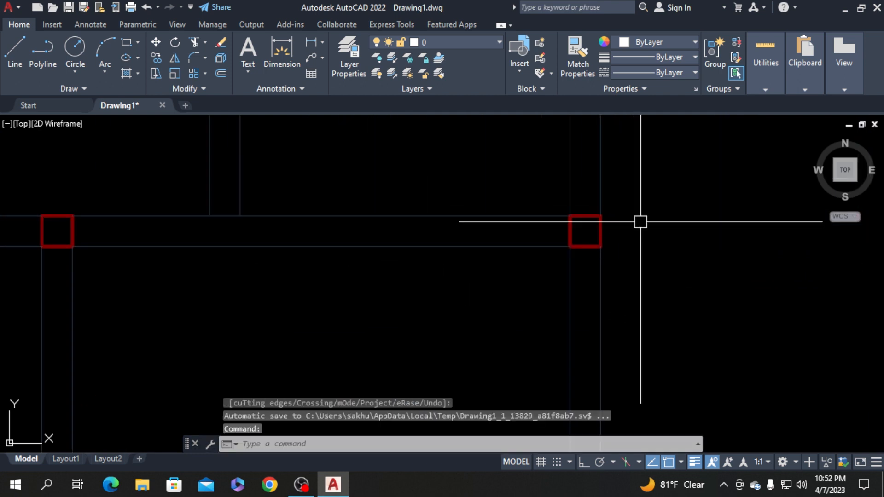
Copy the B1 (12"X15") label from the top row's first beam onto the upper leftmost vertical beam
{"action": "scroll", "coordinate": [540, 232], "scroll_direction": "down", "scroll_amount": 2}
{"action": "scroll", "coordinate": [363, 229], "scroll_direction": "down", "scroll_amount": 2}
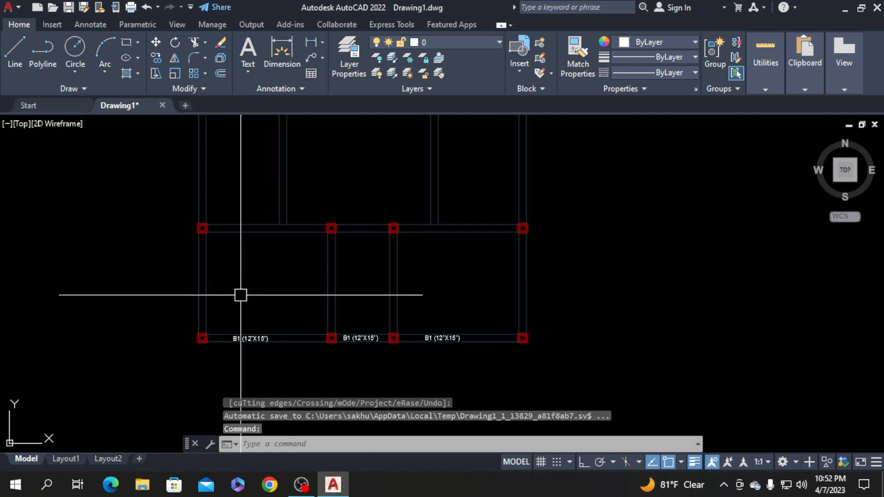
{"action": "scroll", "coordinate": [241, 318], "scroll_direction": "down", "scroll_amount": 4}
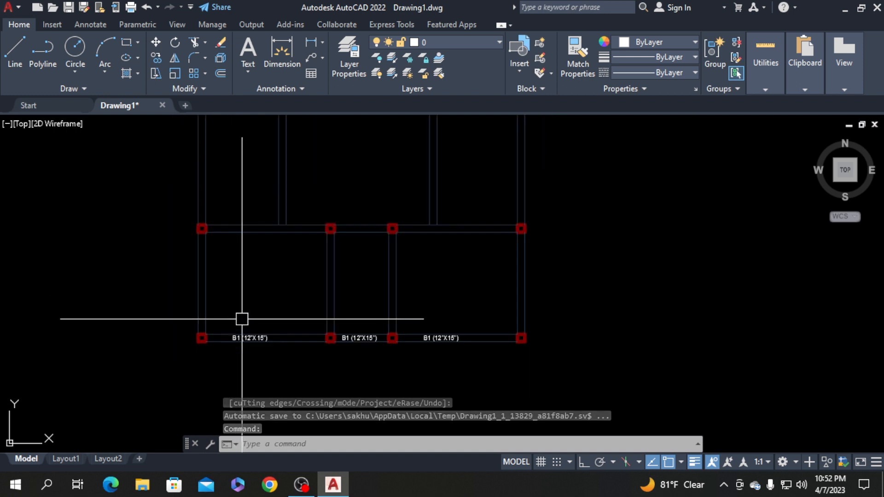
{"action": "scroll", "coordinate": [237, 234], "scroll_direction": "up", "scroll_amount": 8}
{"action": "left_click", "coordinate": [238, 236]}
{"action": "type", "text": "co"}
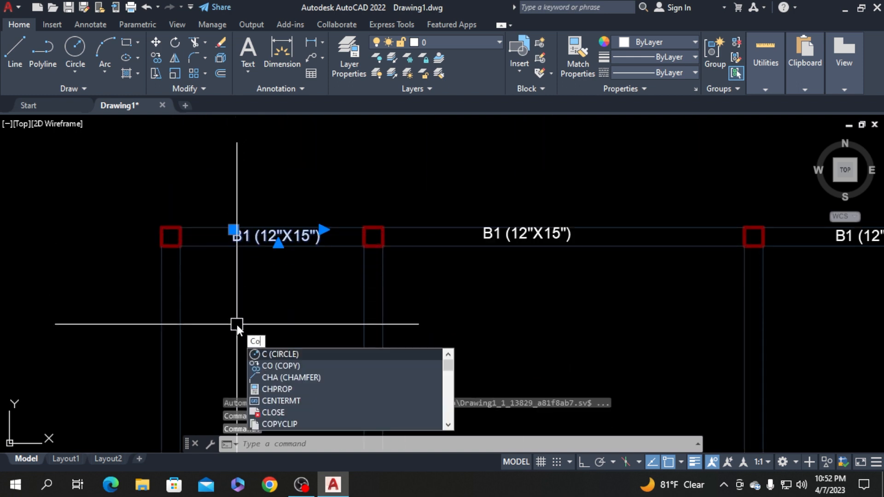
{"action": "key", "text": "Return"}
{"action": "left_click", "coordinate": [233, 244]}
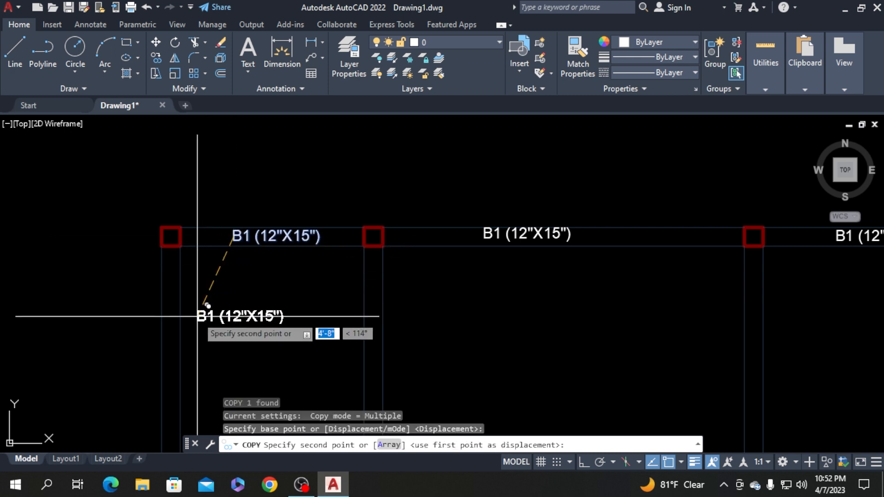
{"action": "scroll", "coordinate": [194, 307], "scroll_direction": "down", "scroll_amount": 3}
{"action": "left_click", "coordinate": [188, 338]}
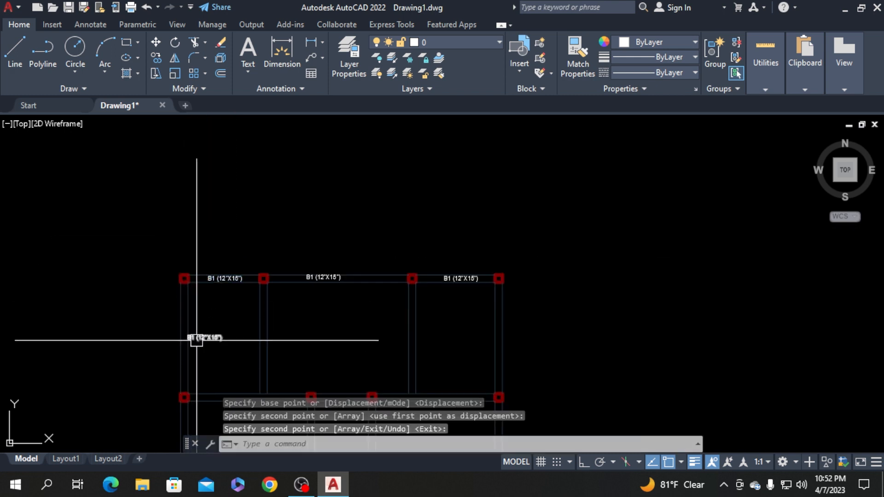
Rotate the copied label about its upper-left corner so it reads upward along the leftmost vertical beam
{"action": "scroll", "coordinate": [186, 336], "scroll_direction": "up", "scroll_amount": 5}
{"action": "key", "text": "Return"}
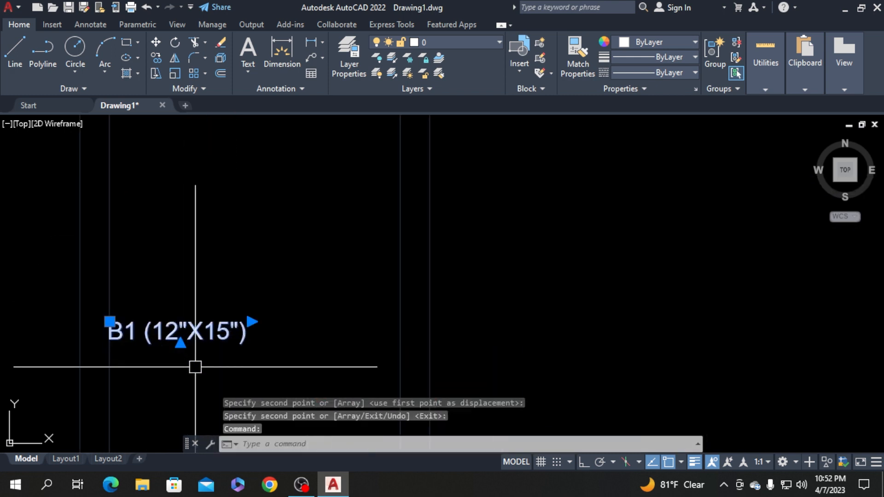
{"action": "type", "text": "ro"}
{"action": "key", "text": "Return"}
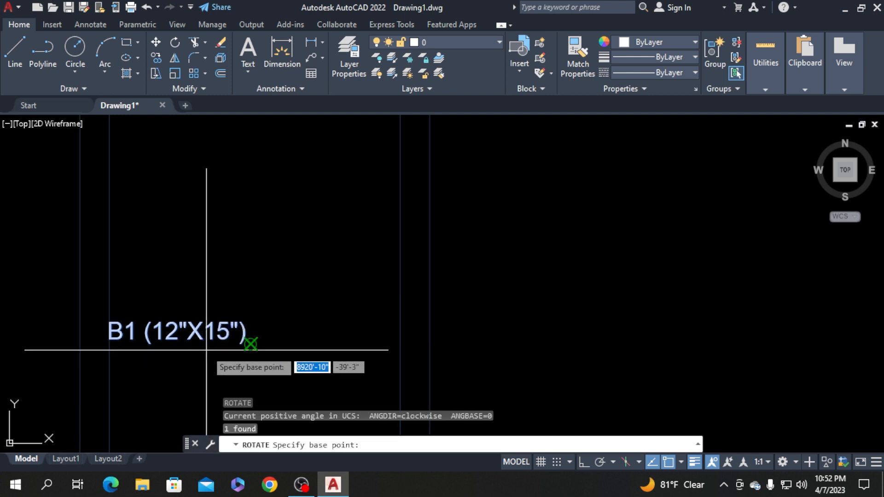
{"action": "left_click", "coordinate": [114, 323]}
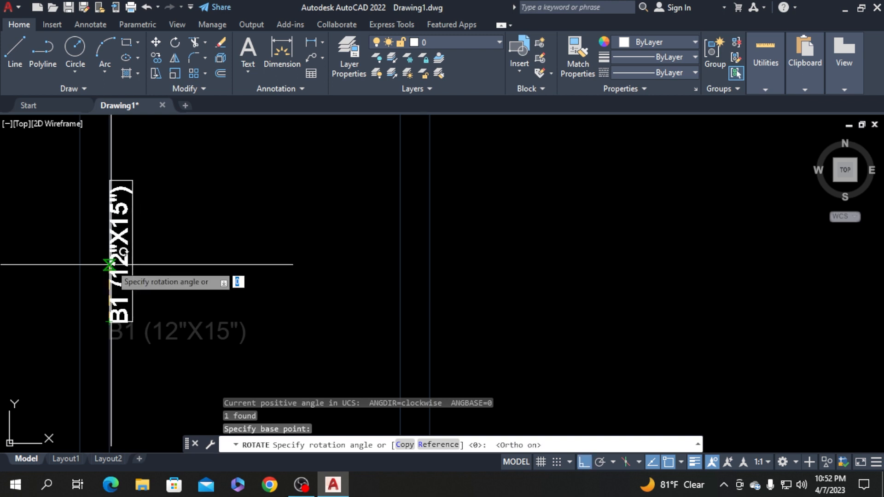
{"action": "left_click", "coordinate": [109, 265]}
Change the rotated label's text to B2 (12"X15") and move it between the two lines of the leftmost vertical beam
{"action": "double_click", "coordinate": [117, 275]}
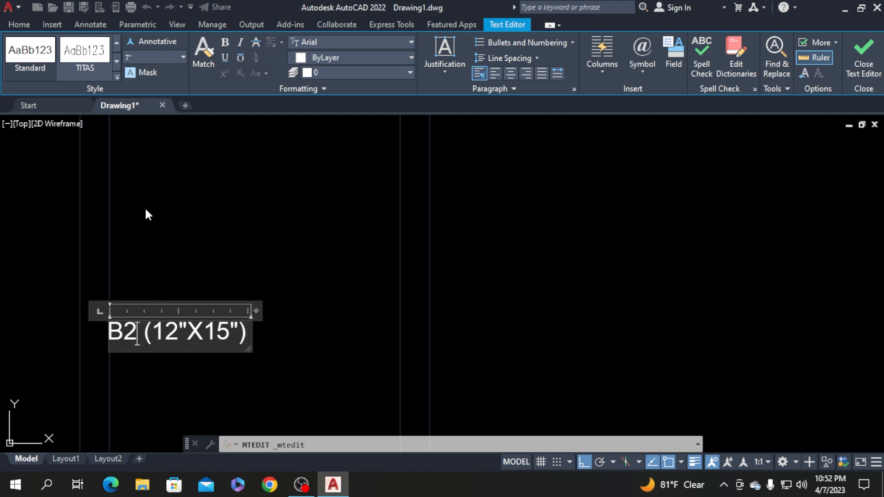
{"action": "left_click", "coordinate": [179, 239]}
{"action": "left_click", "coordinate": [122, 321]}
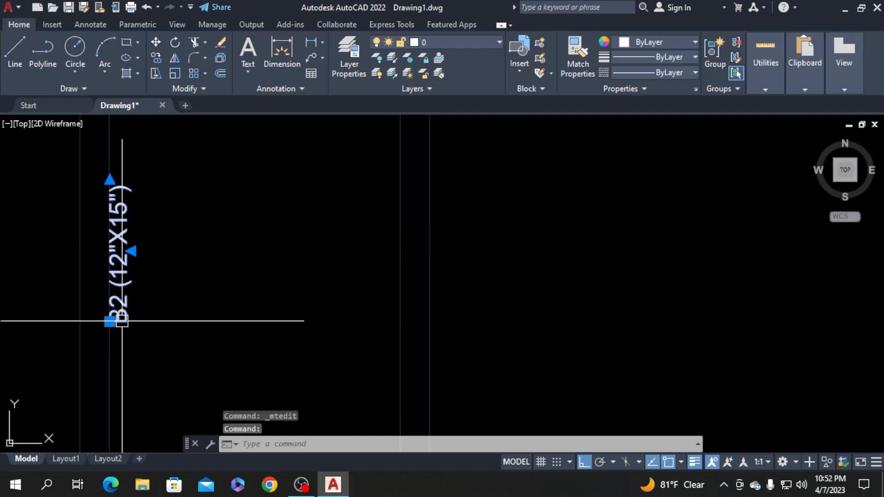
{"action": "left_click", "coordinate": [109, 320]}
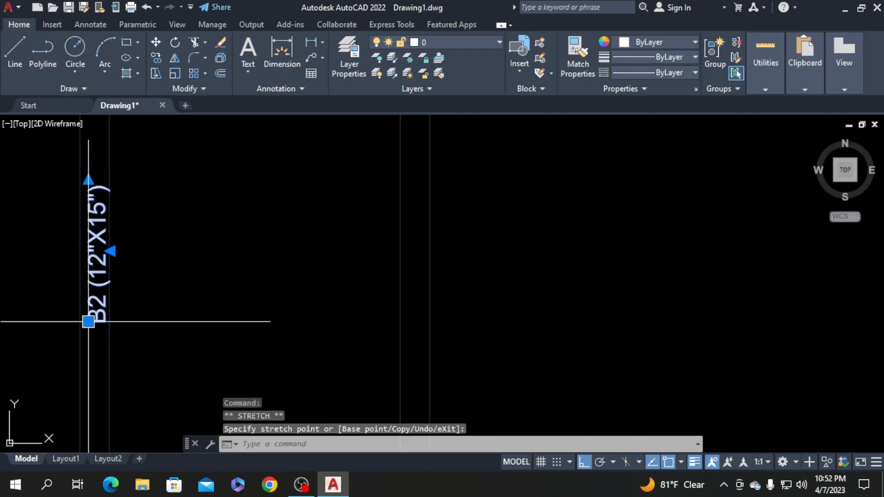
{"action": "left_click", "coordinate": [88, 322]}
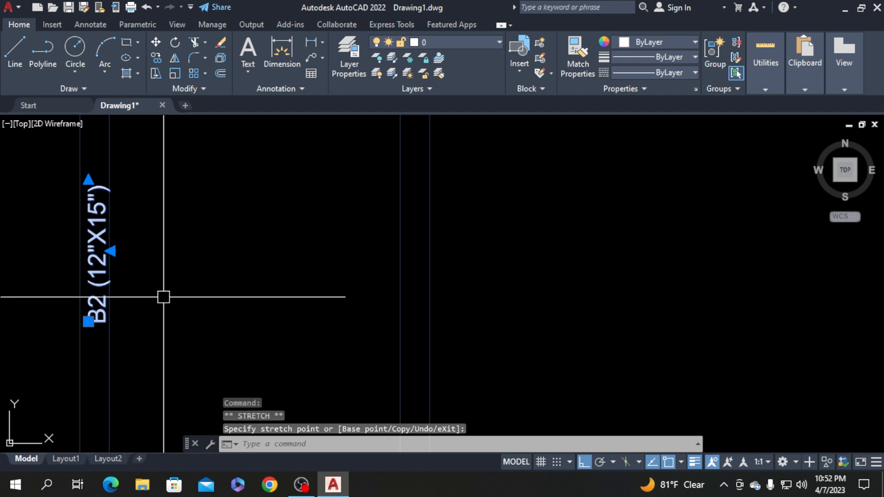
Copy the B2 (12"X15") label, based on the beam's outer line, straight down into the lower leftmost vertical beam
{"action": "type", "text": "ccccccc"}
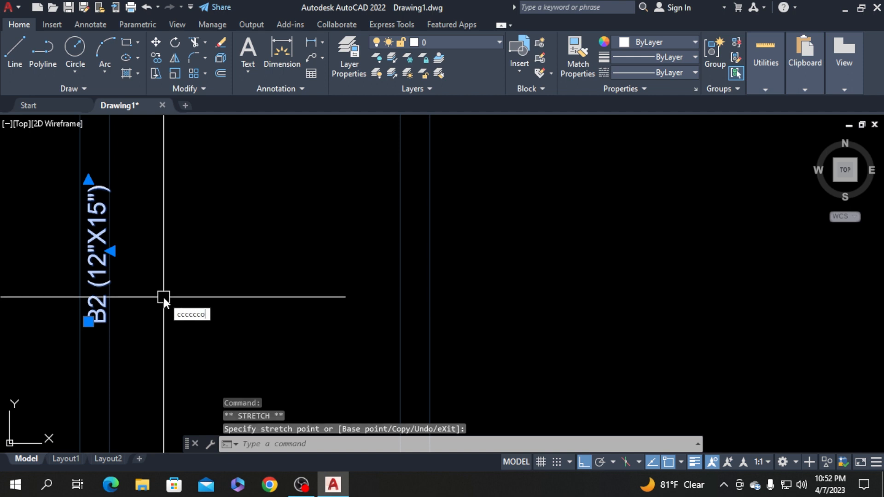
{"action": "key", "text": "BackSpace"}
{"action": "key", "text": "BackSpace"}
{"action": "key", "text": "BackSpace"}
{"action": "key", "text": "BackSpace"}
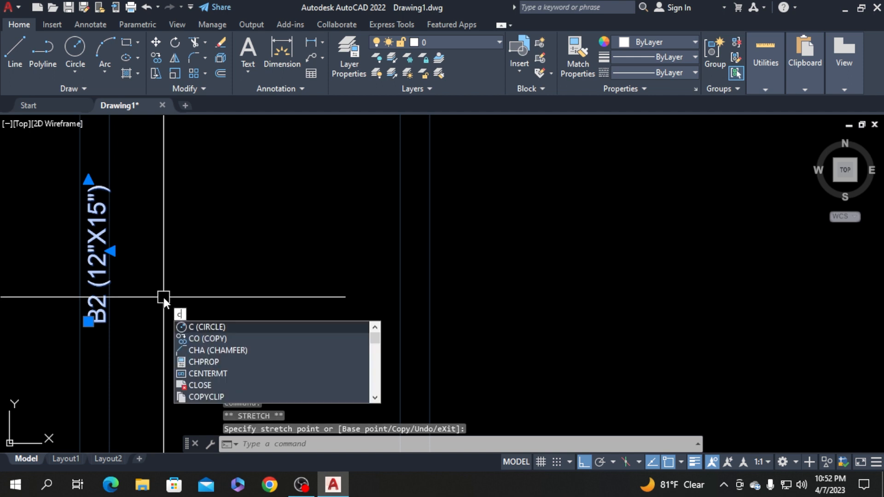
{"action": "type", "text": "o"}
{"action": "key", "text": "Return"}
{"action": "scroll", "coordinate": [76, 319], "scroll_direction": "up", "scroll_amount": 2}
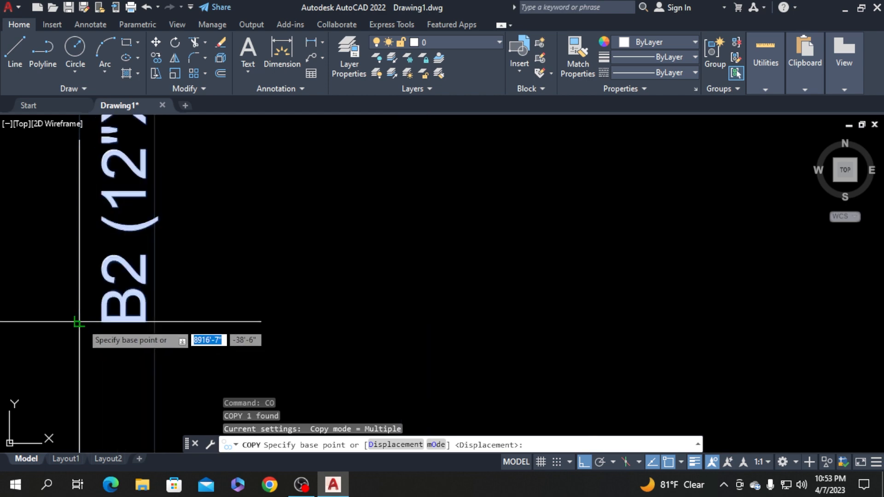
{"action": "left_click", "coordinate": [82, 317]}
{"action": "scroll", "coordinate": [82, 316], "scroll_direction": "down", "scroll_amount": 4}
{"action": "scroll", "coordinate": [95, 276], "scroll_direction": "down", "scroll_amount": 4}
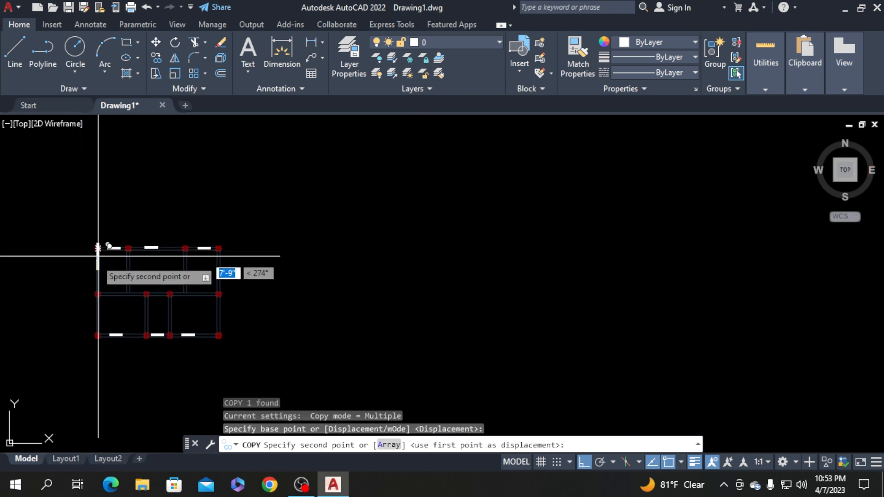
{"action": "scroll", "coordinate": [99, 296], "scroll_direction": "up", "scroll_amount": 5}
{"action": "scroll", "coordinate": [153, 369], "scroll_direction": "down", "scroll_amount": 3}
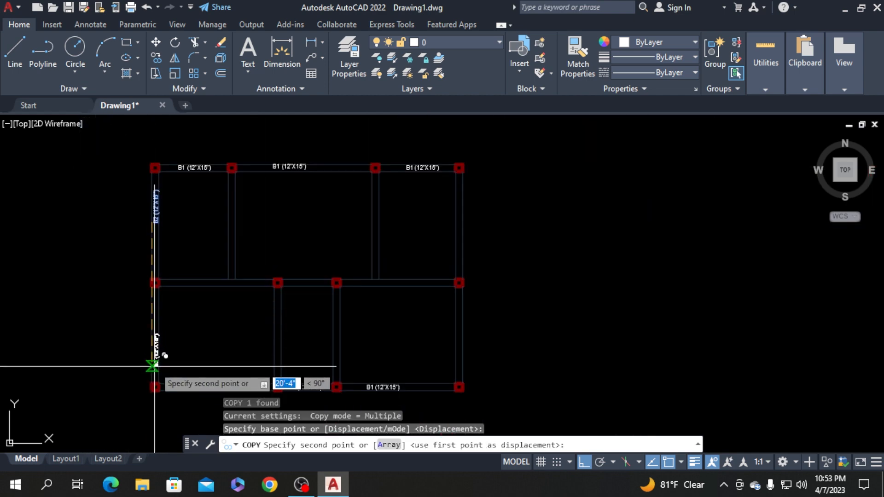
{"action": "scroll", "coordinate": [152, 357], "scroll_direction": "up", "scroll_amount": 3}
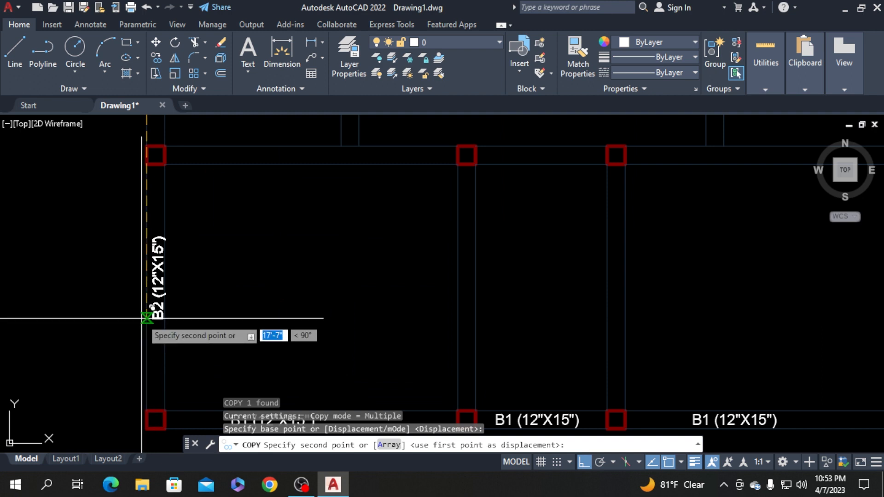
{"action": "left_click", "coordinate": [147, 317]}
Place another copy of the B2 (12"X15") label in the lower rightmost vertical beam
{"action": "scroll", "coordinate": [98, 270], "scroll_direction": "down", "scroll_amount": 5}
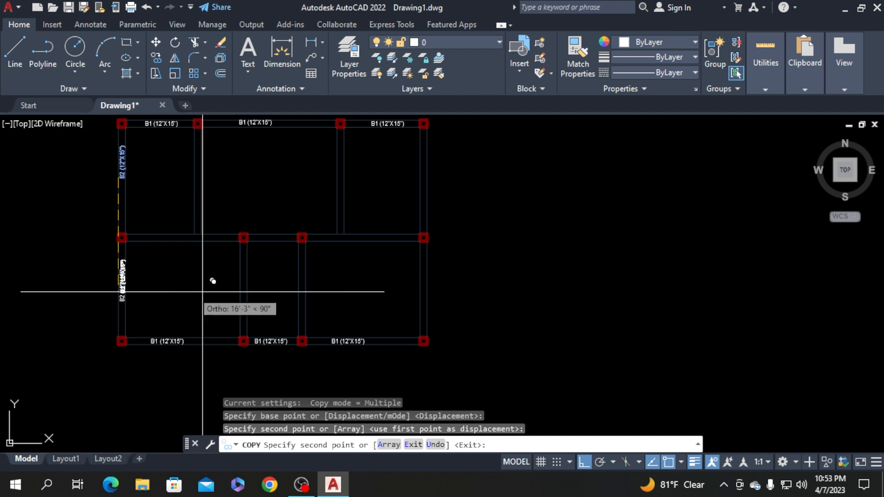
{"action": "scroll", "coordinate": [407, 290], "scroll_direction": "up", "scroll_amount": 5}
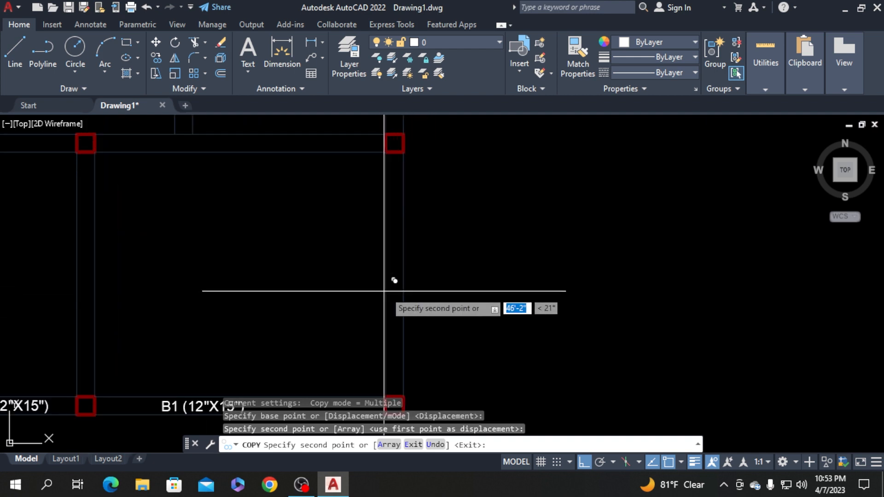
{"action": "left_click", "coordinate": [386, 292]}
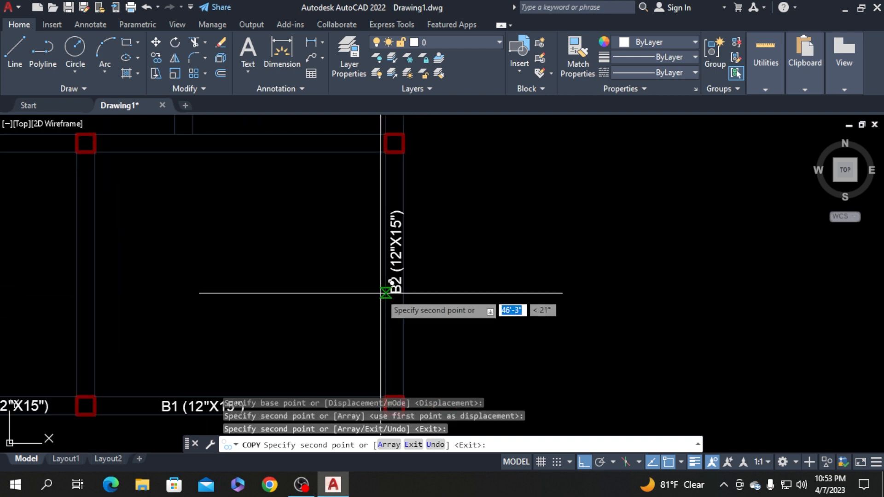
Place a copy of the B2 (12"X15") label in the upper rightmost vertical beam and finish copying
{"action": "scroll", "coordinate": [384, 295], "scroll_direction": "down", "scroll_amount": 3}
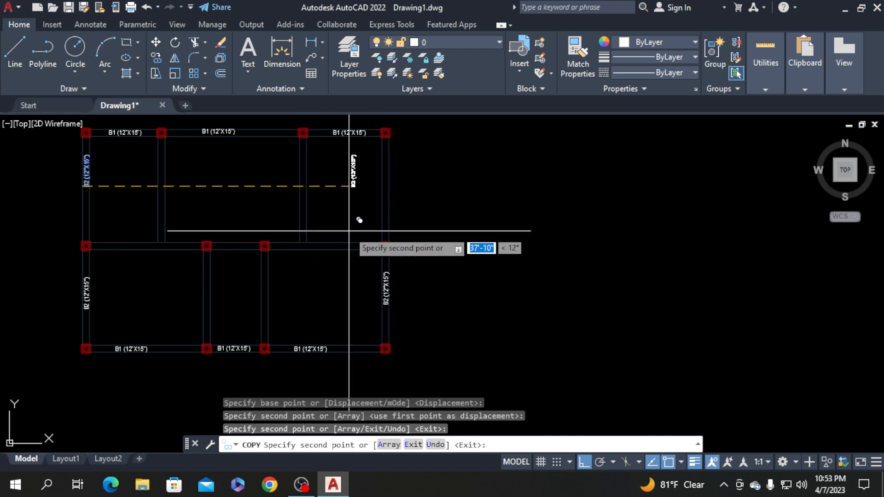
{"action": "scroll", "coordinate": [379, 198], "scroll_direction": "up", "scroll_amount": 5}
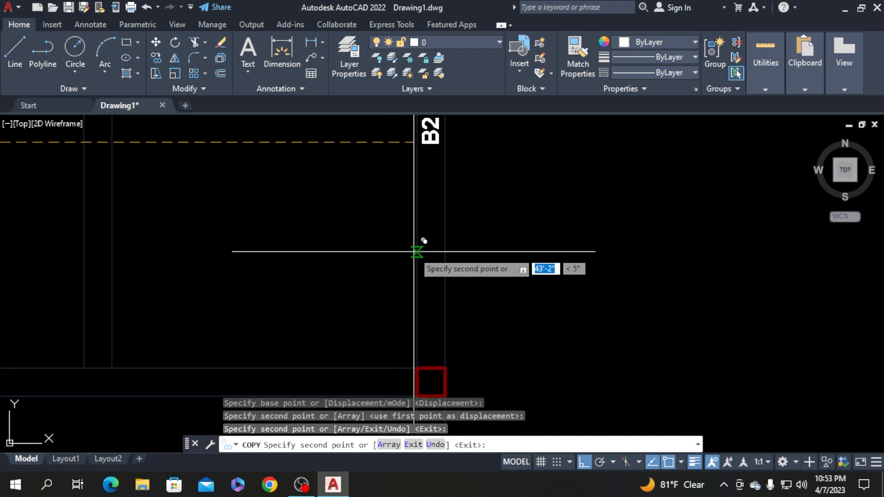
{"action": "left_click", "coordinate": [416, 253]}
{"action": "scroll", "coordinate": [329, 230], "scroll_direction": "down", "scroll_amount": 5}
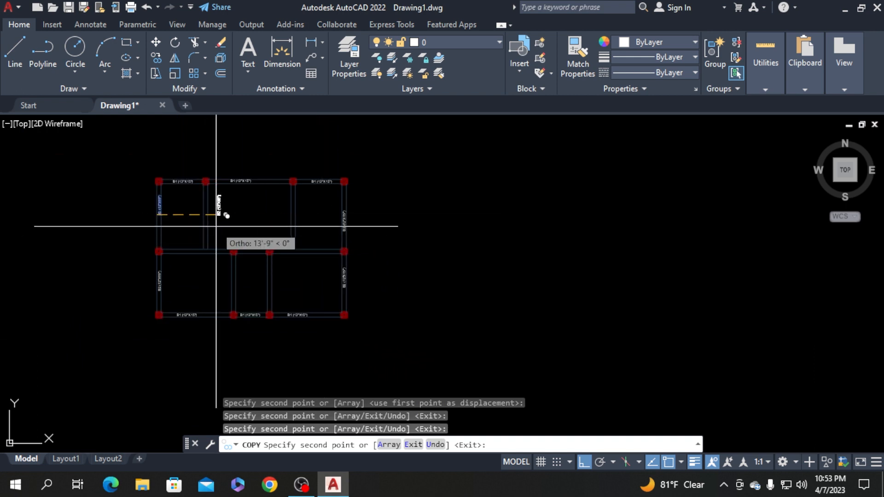
{"action": "key", "text": "Return"}
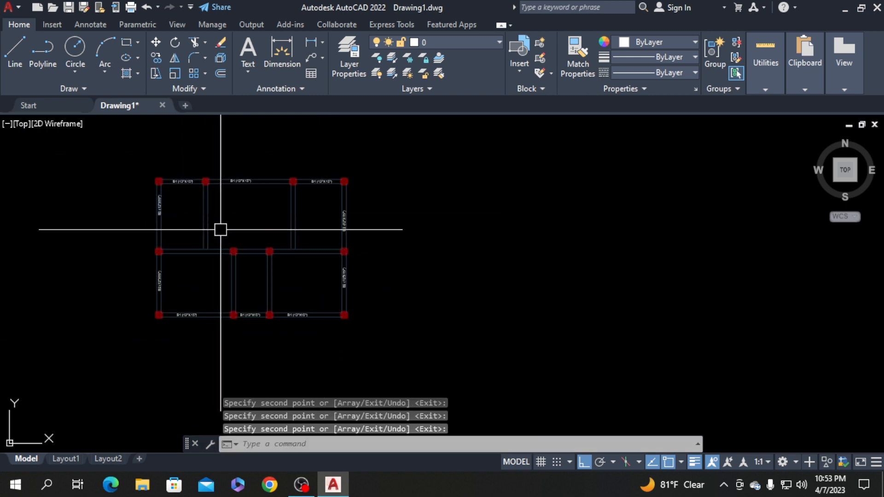
Copy the B2 (12"X15") label from the upper leftmost vertical beam straight across into the second vertical beam of the upper row
{"action": "scroll", "coordinate": [234, 283], "scroll_direction": "up", "scroll_amount": 4}
{"action": "scroll", "coordinate": [233, 278], "scroll_direction": "down", "scroll_amount": 2}
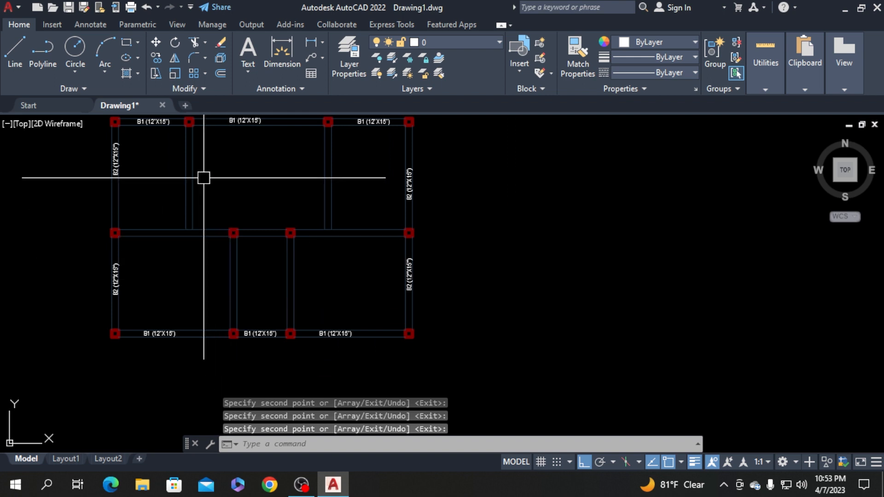
{"action": "scroll", "coordinate": [203, 178], "scroll_direction": "up", "scroll_amount": 2}
{"action": "scroll", "coordinate": [204, 177], "scroll_direction": "down", "scroll_amount": 2}
{"action": "scroll", "coordinate": [109, 172], "scroll_direction": "up", "scroll_amount": 4}
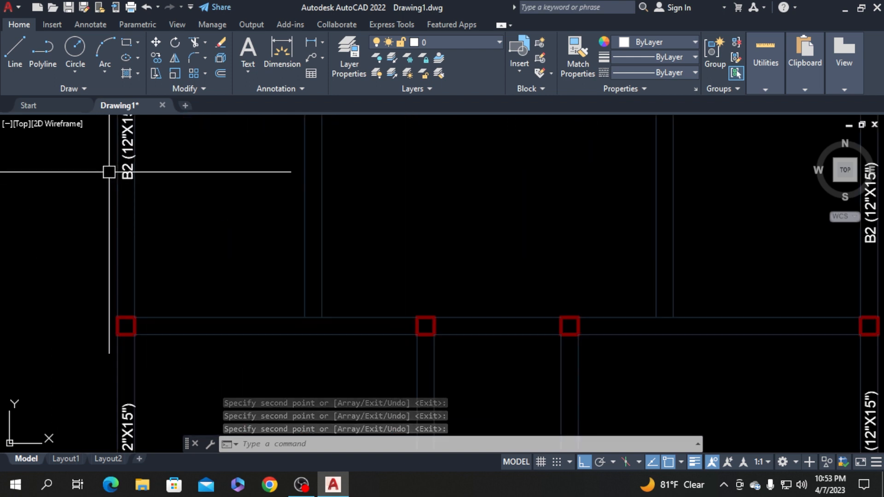
{"action": "left_click", "coordinate": [126, 171]}
{"action": "type", "text": "c"}
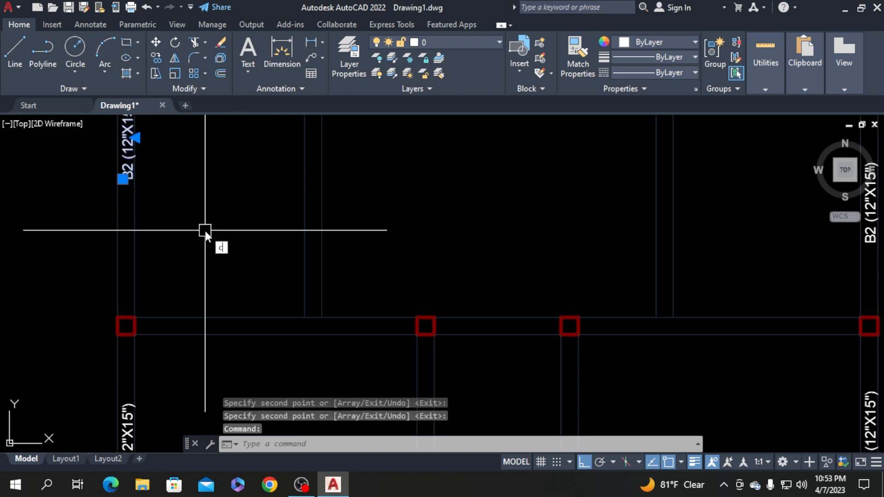
{"action": "type", "text": "o"}
{"action": "key", "text": "Return"}
{"action": "left_click", "coordinate": [122, 178]}
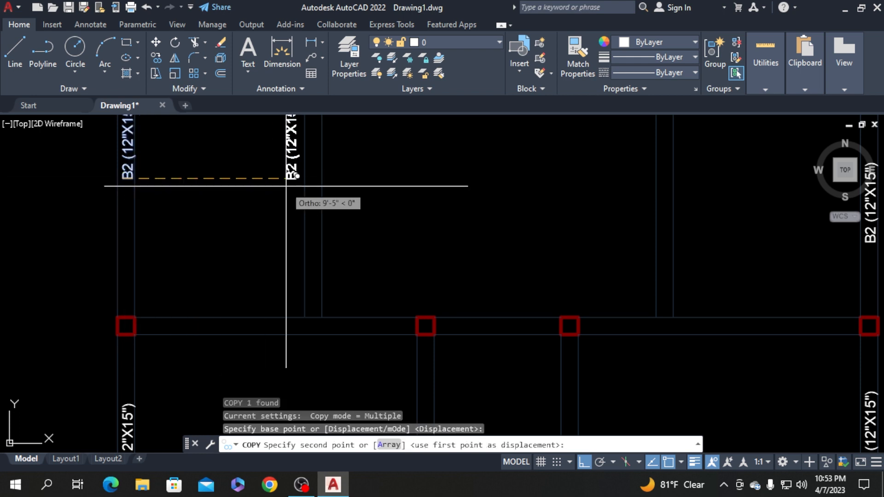
{"action": "scroll", "coordinate": [286, 186], "scroll_direction": "down", "scroll_amount": 4}
{"action": "scroll", "coordinate": [295, 189], "scroll_direction": "up", "scroll_amount": 6}
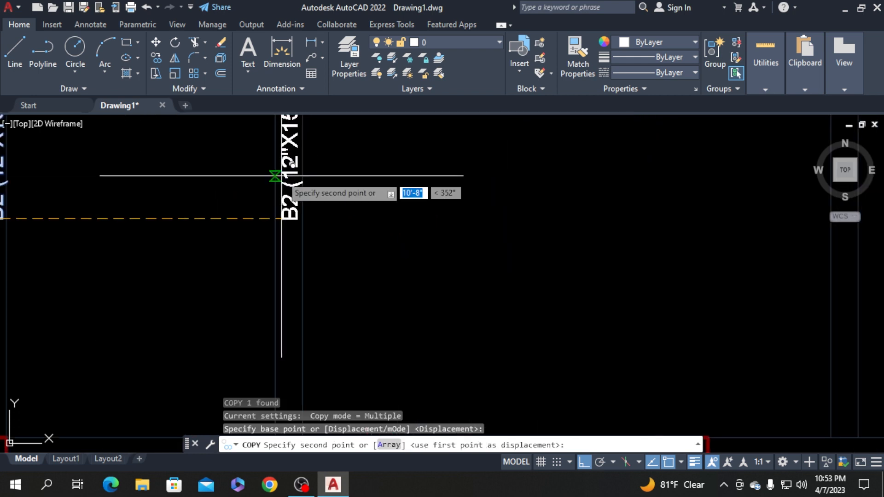
{"action": "left_click", "coordinate": [282, 216]}
{"action": "key", "text": "Return"}
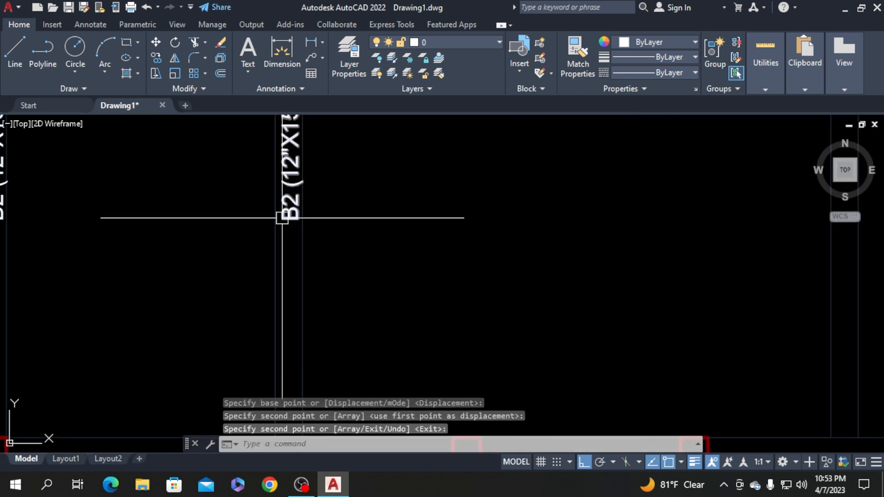
{"action": "double_click", "coordinate": [287, 196]}
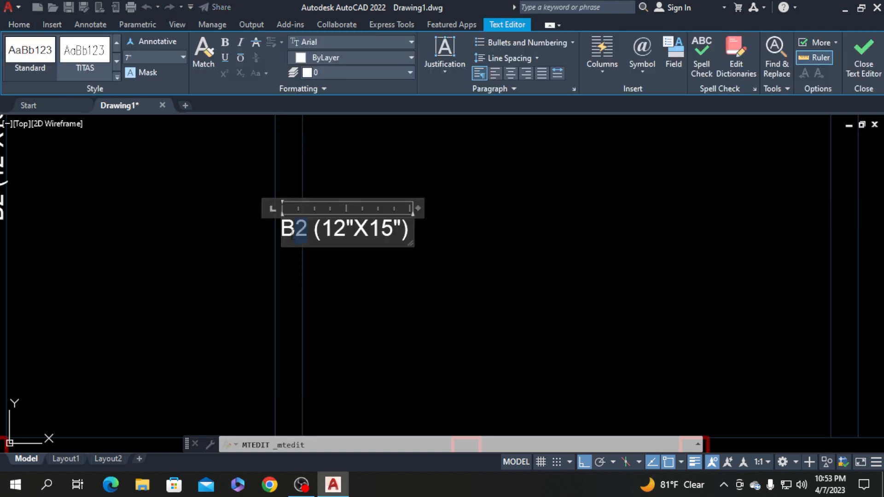
{"action": "left_click", "coordinate": [395, 298]}
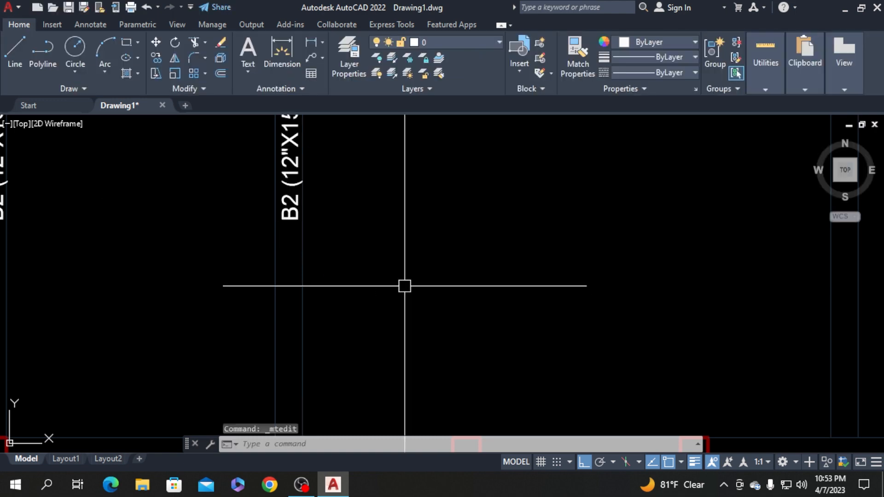
Copy that B2 (12"X15") label, based on its beam's left line, straight across into the third vertical beam of the upper row
{"action": "left_click", "coordinate": [291, 214]}
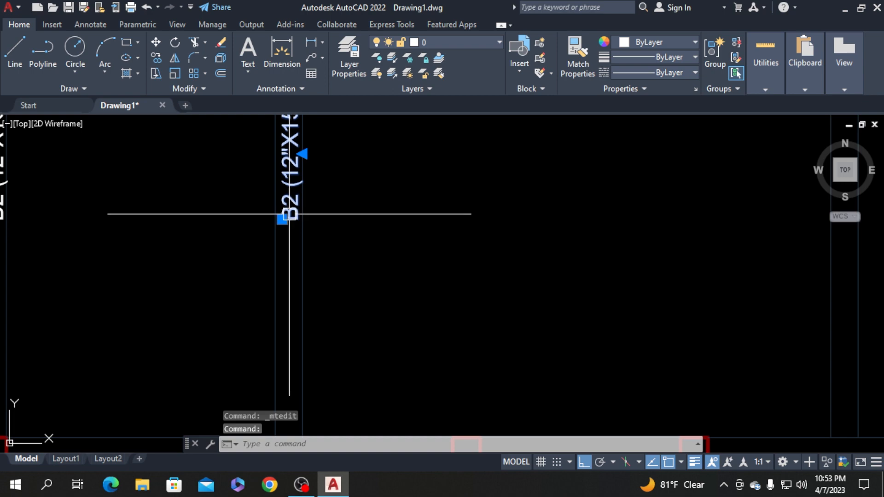
{"action": "type", "text": "co"}
{"action": "key", "text": "Return"}
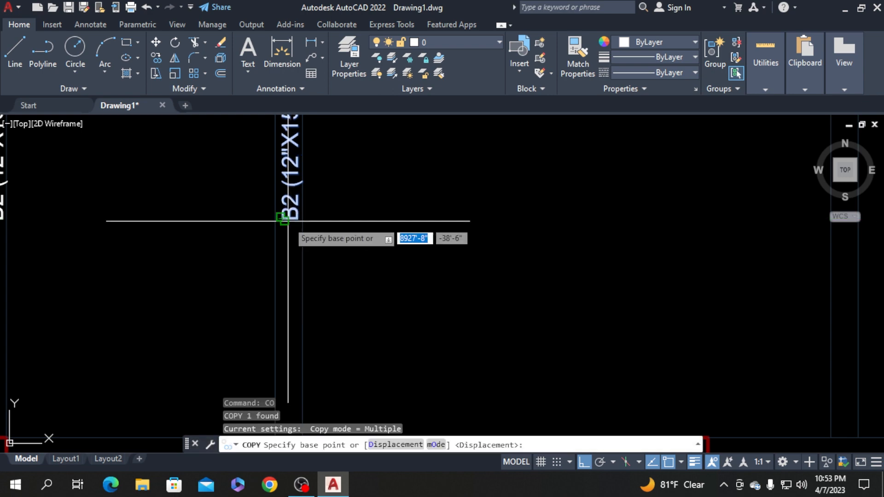
{"action": "left_click", "coordinate": [273, 220]}
{"action": "scroll", "coordinate": [276, 225], "scroll_direction": "down", "scroll_amount": 4}
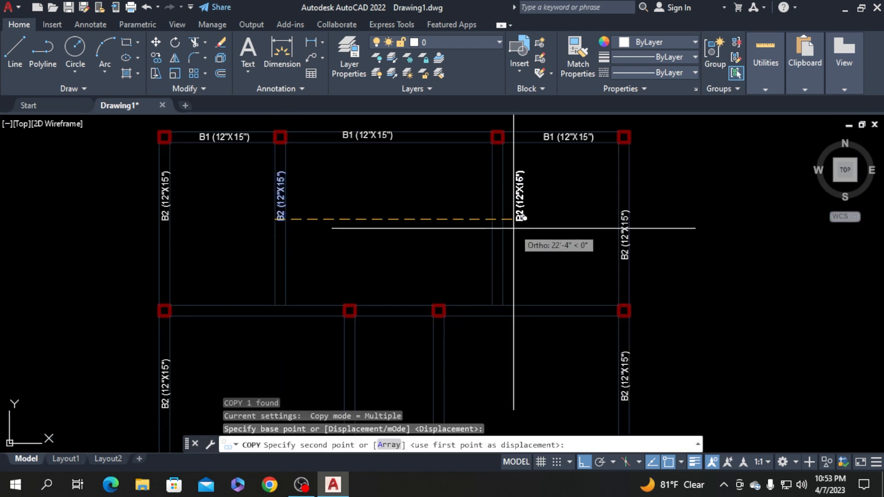
{"action": "scroll", "coordinate": [478, 216], "scroll_direction": "up", "scroll_amount": 1}
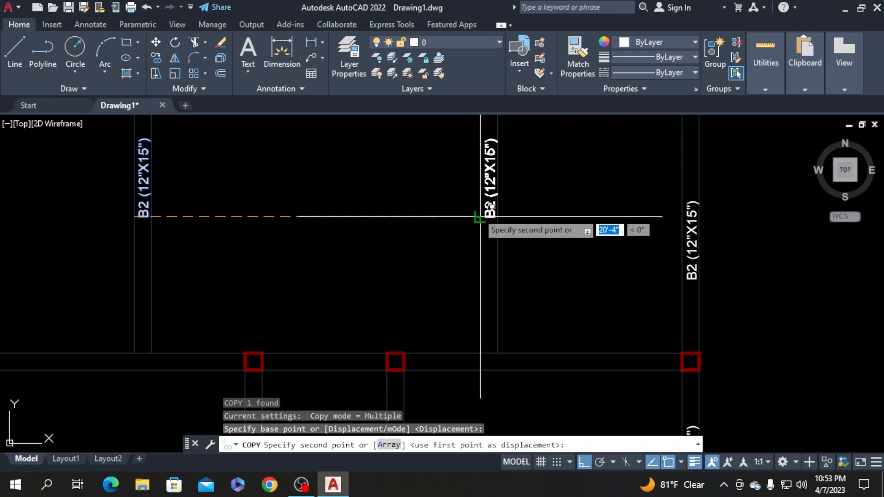
{"action": "left_click", "coordinate": [481, 216]}
{"action": "scroll", "coordinate": [428, 194], "scroll_direction": "down", "scroll_amount": 2}
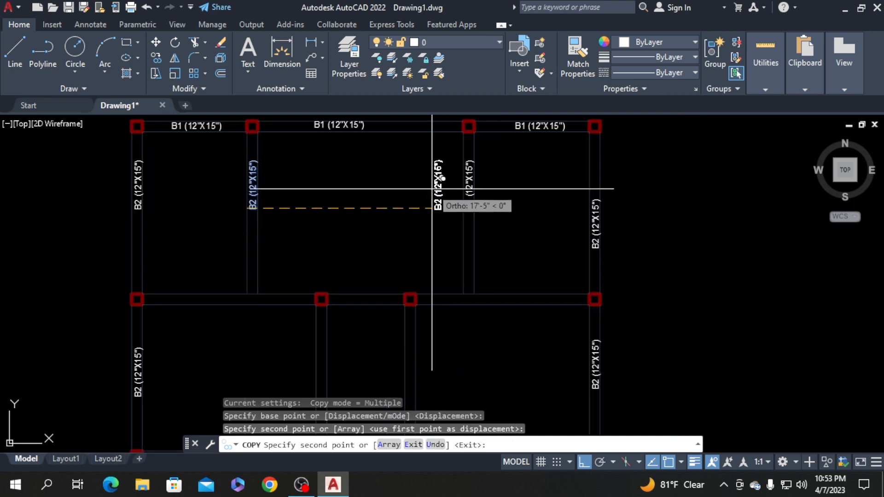
{"action": "key", "text": "Return"}
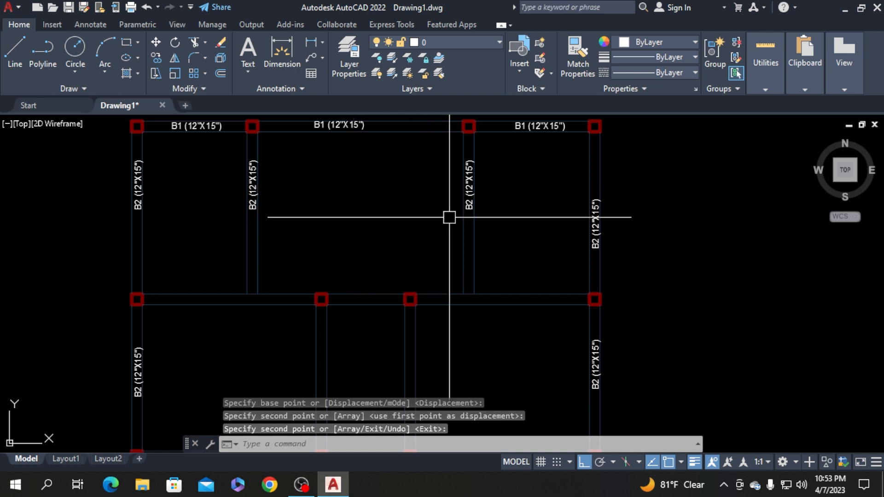
Change the label in the second vertical beam of the upper row to B3 (12"X15")
{"action": "scroll", "coordinate": [267, 213], "scroll_direction": "up", "scroll_amount": 4}
{"action": "left_click", "coordinate": [230, 198]}
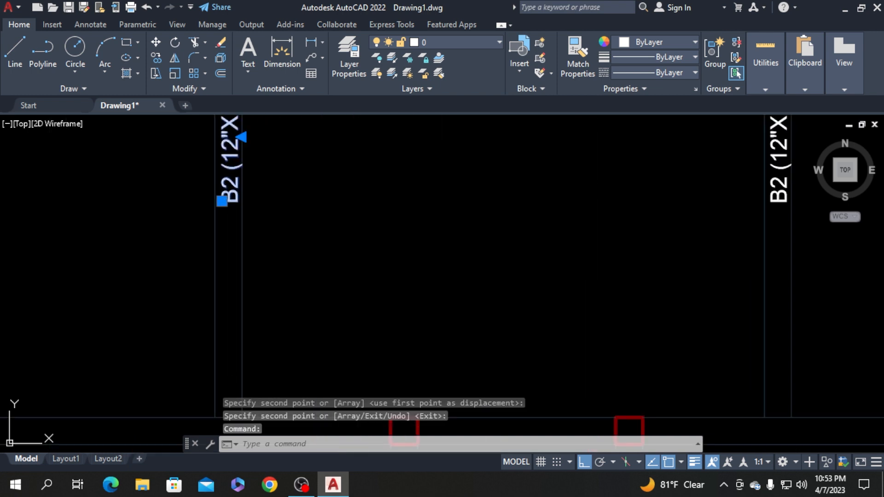
{"action": "double_click", "coordinate": [230, 194]}
{"action": "left_click_drag", "start_coordinate": [249, 213], "coordinate": [234, 214]}
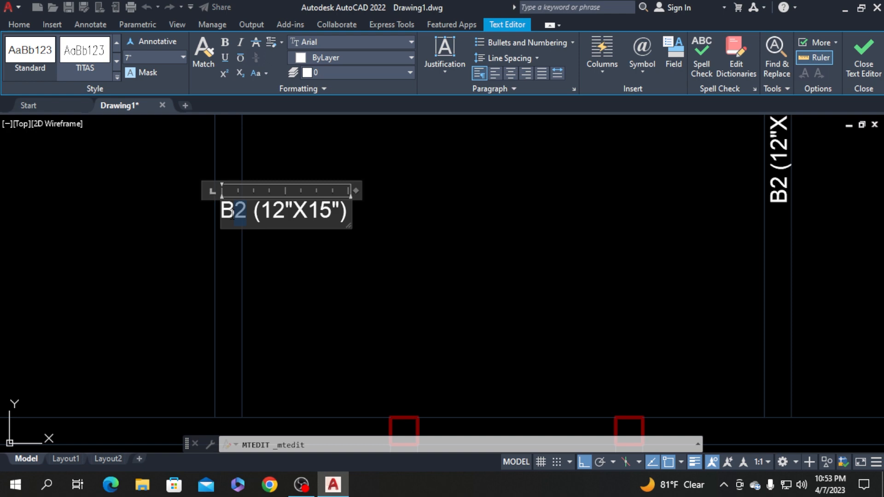
{"action": "left_click", "coordinate": [299, 276]}
{"action": "scroll", "coordinate": [258, 249], "scroll_direction": "down", "scroll_amount": 4}
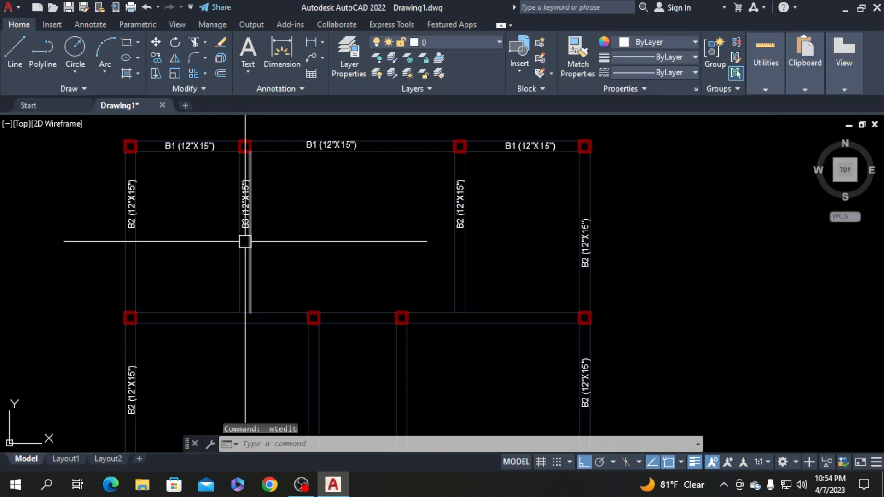
Change the label in the third vertical beam of the upper row to B3 (12"X15")
{"action": "scroll", "coordinate": [430, 232], "scroll_direction": "up", "scroll_amount": 4}
{"action": "double_click", "coordinate": [429, 231]}
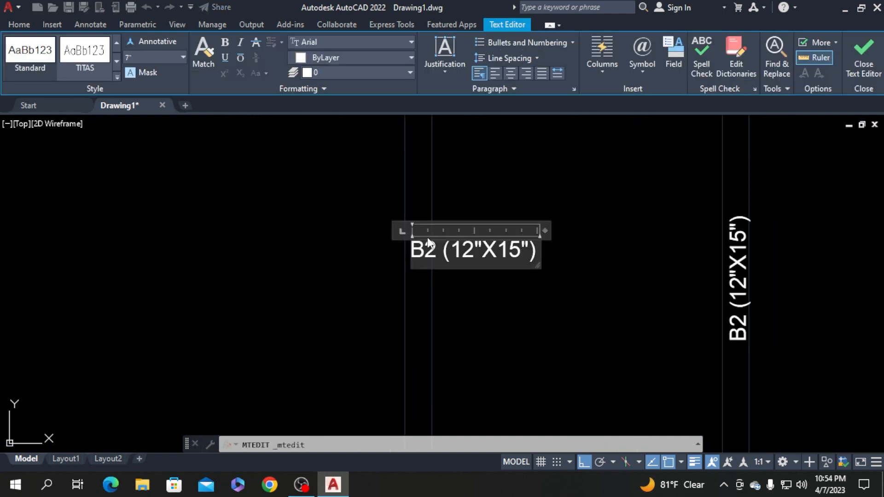
{"action": "type", "text": "3"}
{"action": "left_click", "coordinate": [361, 272]}
{"action": "scroll", "coordinate": [375, 221], "scroll_direction": "down", "scroll_amount": 3}
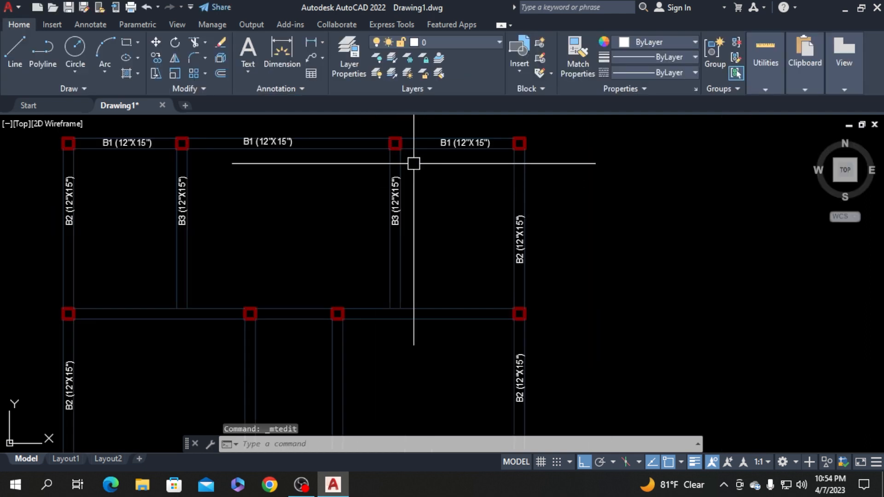
Copy the upper-left B1 (12"X15") label, based on its beam's lower line, straight down into the left span of the middle horizontal beam
{"action": "scroll", "coordinate": [414, 161], "scroll_direction": "down", "scroll_amount": 2}
{"action": "scroll", "coordinate": [284, 278], "scroll_direction": "up", "scroll_amount": 2}
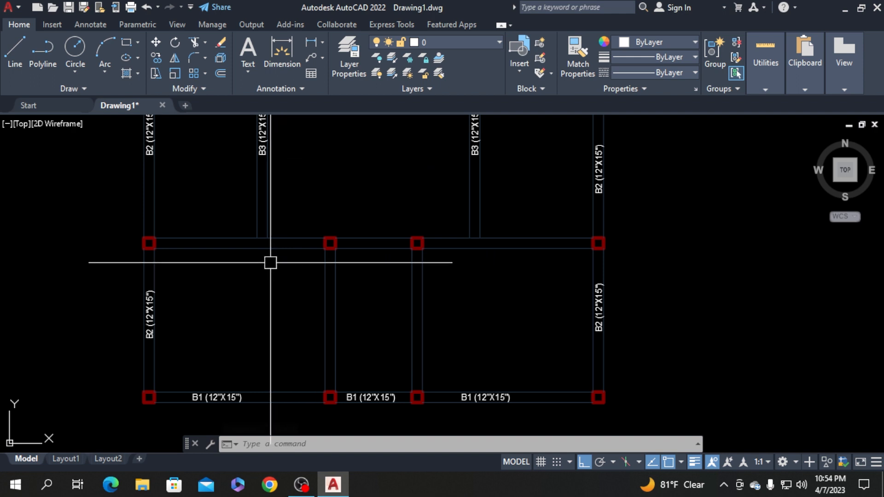
{"action": "scroll", "coordinate": [268, 257], "scroll_direction": "up", "scroll_amount": 2}
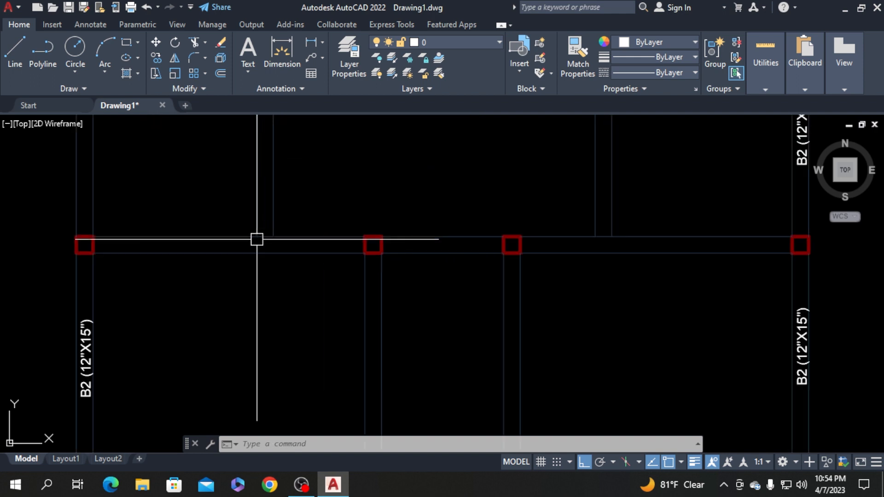
{"action": "scroll", "coordinate": [257, 238], "scroll_direction": "down", "scroll_amount": 6}
{"action": "scroll", "coordinate": [254, 149], "scroll_direction": "up", "scroll_amount": 4}
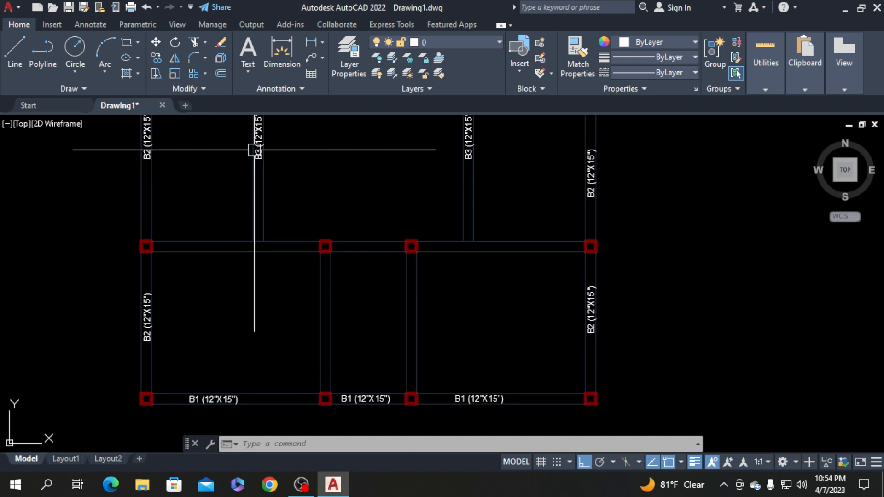
{"action": "scroll", "coordinate": [225, 177], "scroll_direction": "down", "scroll_amount": 2}
{"action": "left_click", "coordinate": [206, 133]}
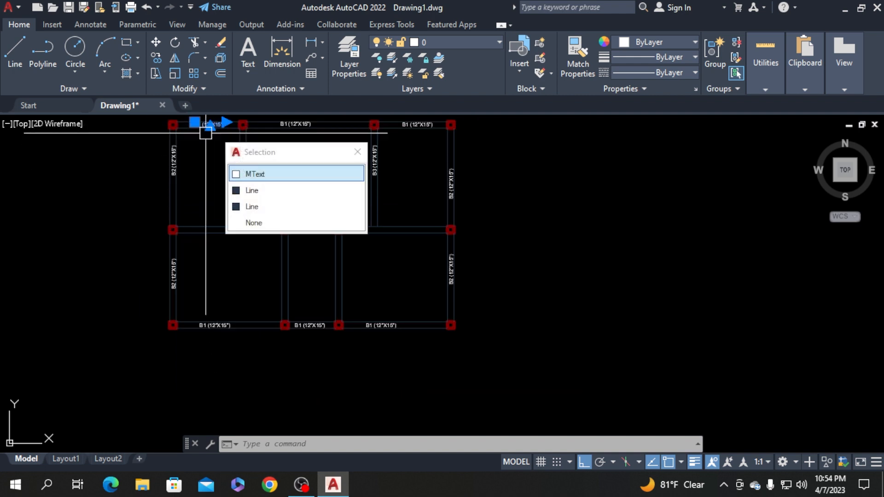
{"action": "type", "text": "c"}
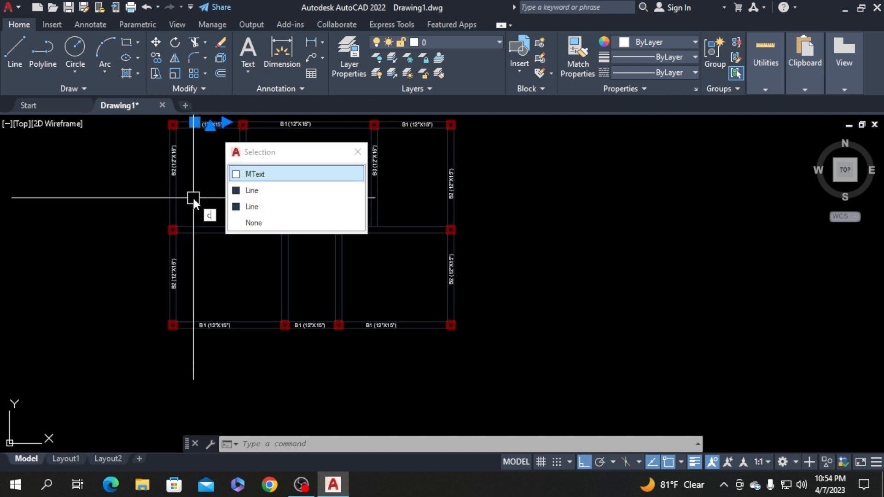
{"action": "type", "text": "o"}
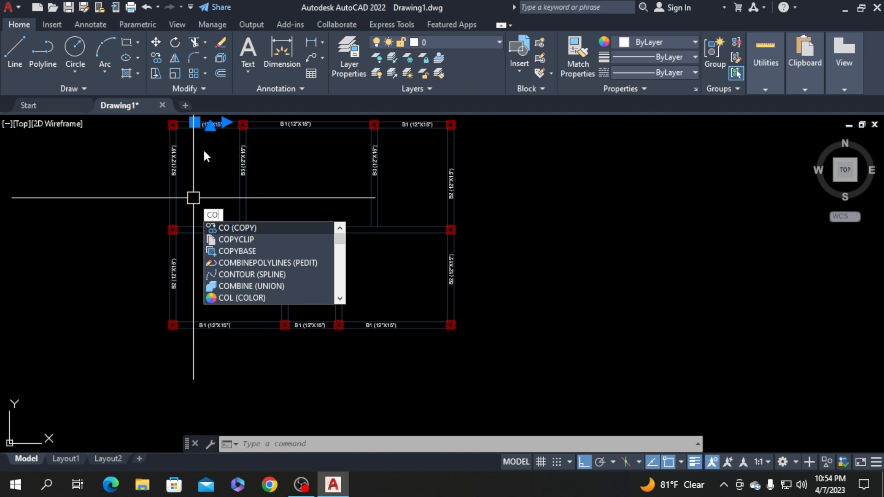
{"action": "key", "text": "Return"}
{"action": "scroll", "coordinate": [191, 131], "scroll_direction": "up", "scroll_amount": 5}
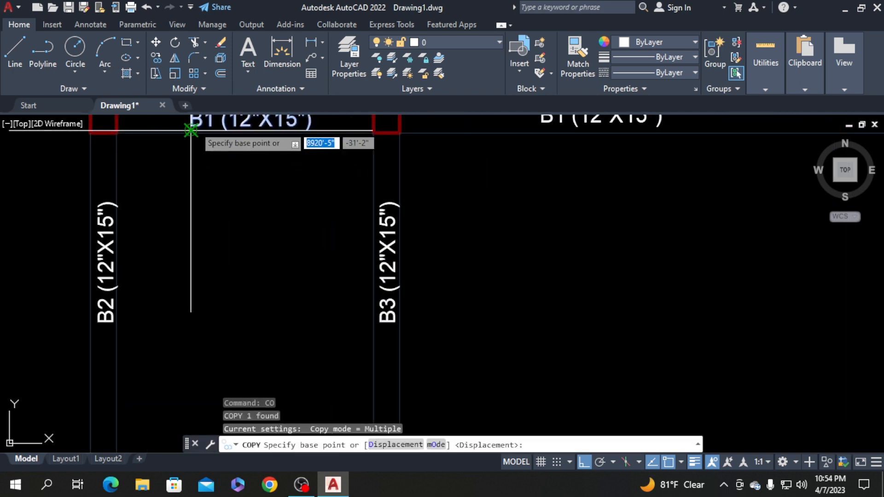
{"action": "left_click", "coordinate": [191, 131]}
{"action": "scroll", "coordinate": [191, 130], "scroll_direction": "down", "scroll_amount": 5}
{"action": "scroll", "coordinate": [217, 270], "scroll_direction": "up", "scroll_amount": 6}
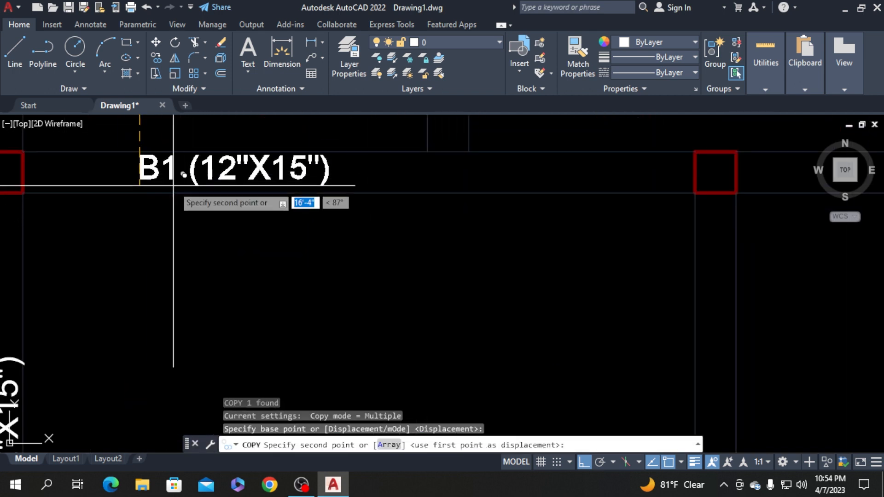
{"action": "left_click", "coordinate": [141, 189]}
Place another copy of the B1 (12"X15") label in the short central span of the middle horizontal beam
{"action": "scroll", "coordinate": [142, 189], "scroll_direction": "down", "scroll_amount": 2}
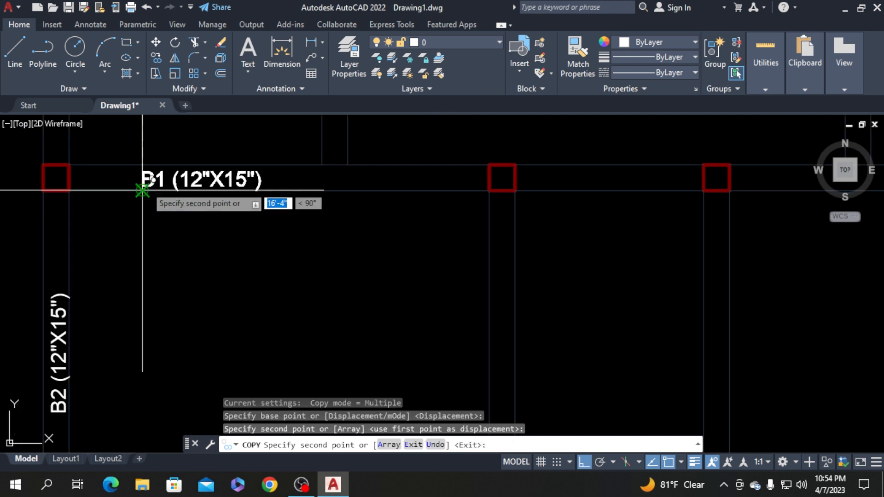
{"action": "scroll", "coordinate": [142, 190], "scroll_direction": "down", "scroll_amount": 2}
{"action": "scroll", "coordinate": [404, 181], "scroll_direction": "up", "scroll_amount": 4}
{"action": "left_click", "coordinate": [400, 178]}
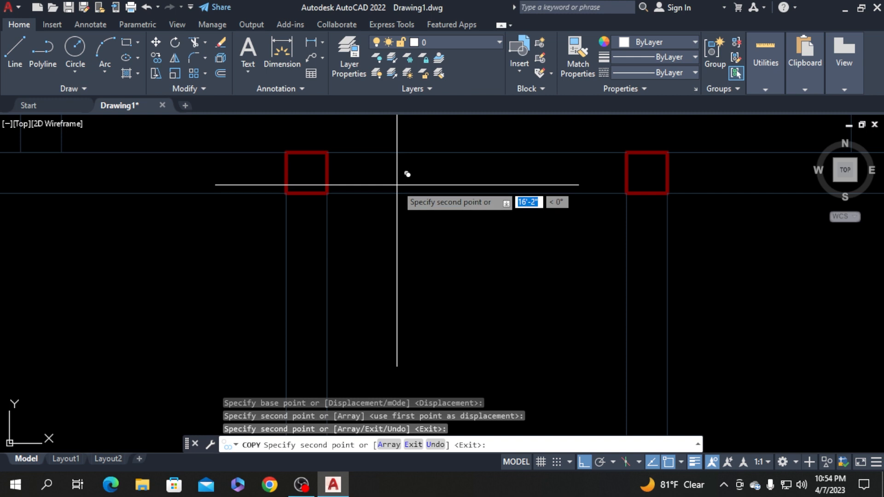
{"action": "left_click", "coordinate": [398, 186]}
Place a last copy of the B1 (12"X15") label in the right span of the middle horizontal beam and finish copying
{"action": "scroll", "coordinate": [392, 186], "scroll_direction": "down", "scroll_amount": 2}
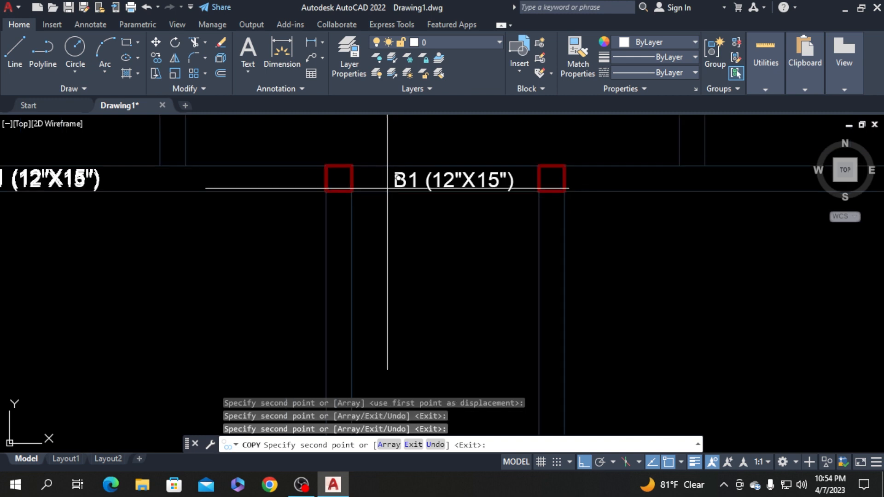
{"action": "scroll", "coordinate": [461, 187], "scroll_direction": "down", "scroll_amount": 2}
{"action": "scroll", "coordinate": [529, 183], "scroll_direction": "up", "scroll_amount": 2}
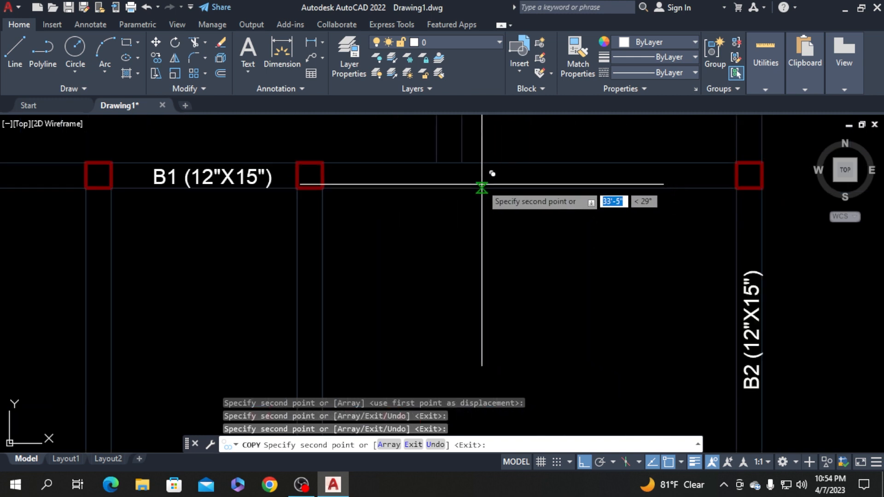
{"action": "key", "text": "Return"}
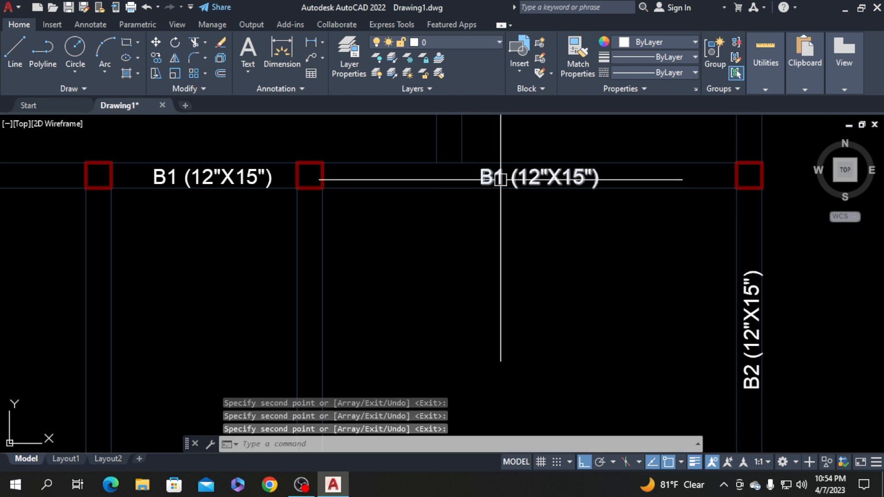
Change the labels in the right and central spans of the middle horizontal beam to B3 (12"X15")
{"action": "double_click", "coordinate": [502, 177]}
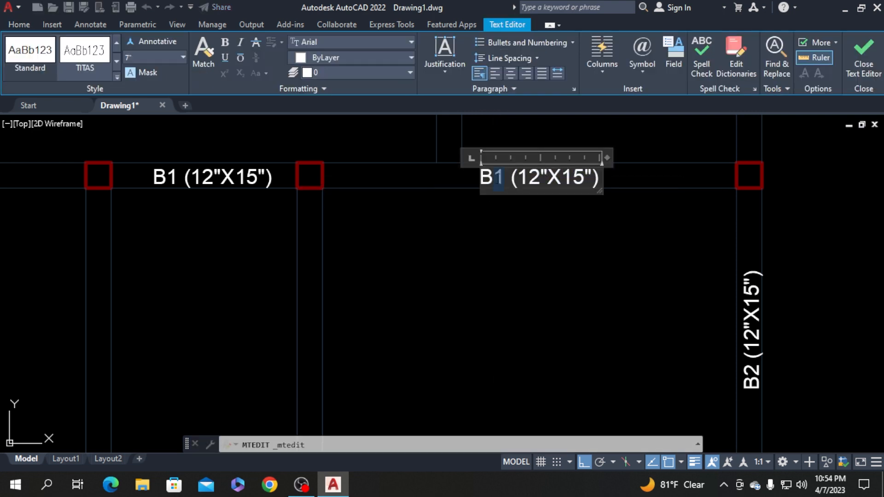
{"action": "left_click", "coordinate": [477, 221]}
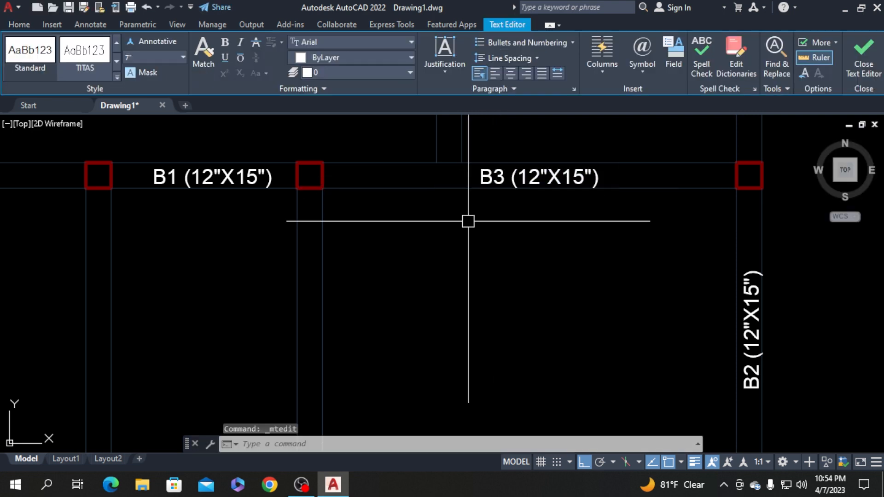
{"action": "left_click", "coordinate": [181, 179]}
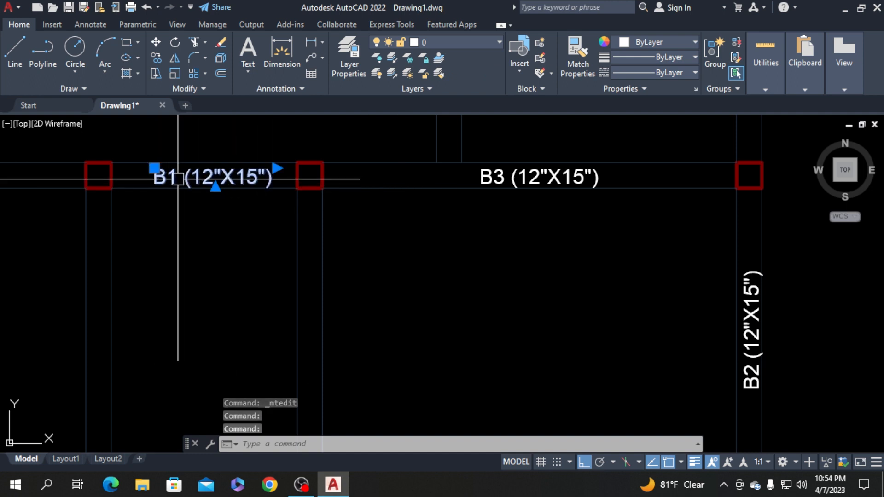
{"action": "double_click", "coordinate": [176, 178]}
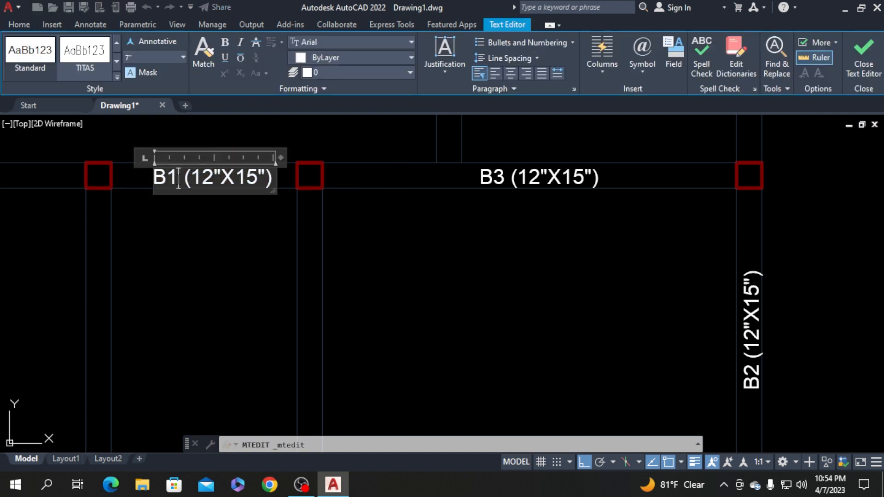
{"action": "left_click", "coordinate": [217, 212]}
Change the label in the left span of the middle horizontal beam to B3 (12"X15")
{"action": "scroll", "coordinate": [417, 199], "scroll_direction": "down", "scroll_amount": 4}
{"action": "scroll", "coordinate": [133, 183], "scroll_direction": "up", "scroll_amount": 6}
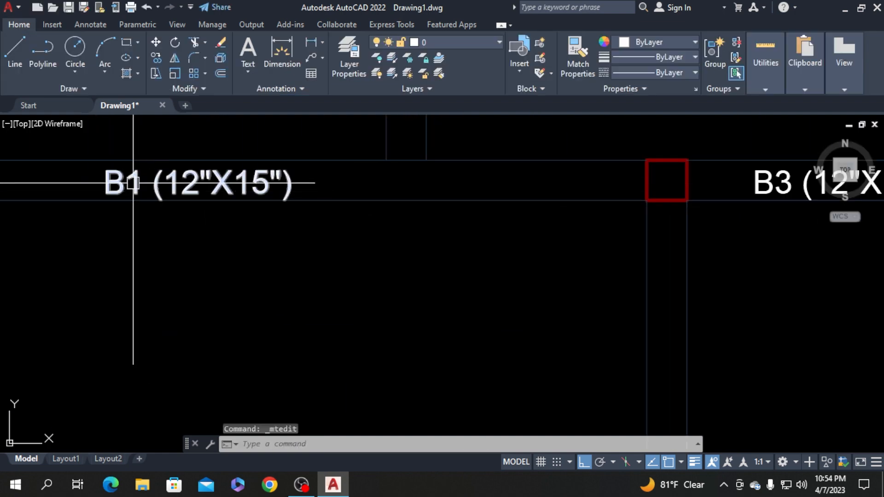
{"action": "double_click", "coordinate": [133, 183]}
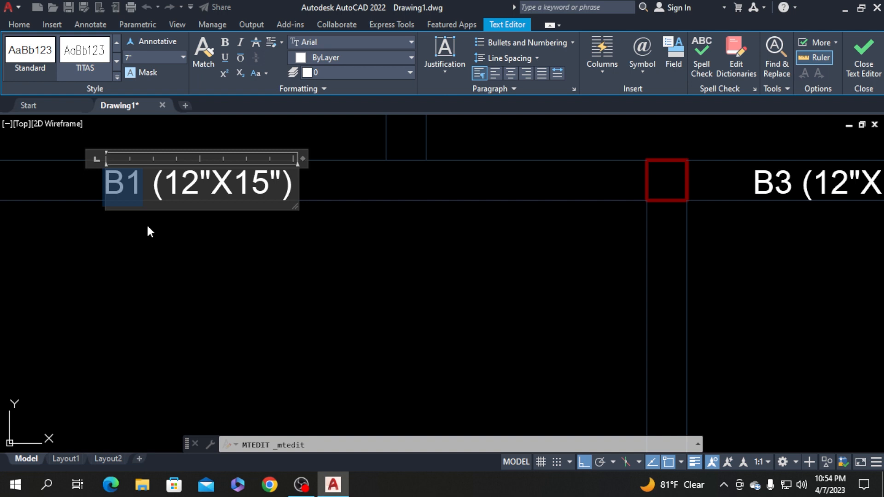
{"action": "type", "text": "B3"}
{"action": "left_click", "coordinate": [167, 238]}
{"action": "scroll", "coordinate": [217, 219], "scroll_direction": "down", "scroll_amount": 5}
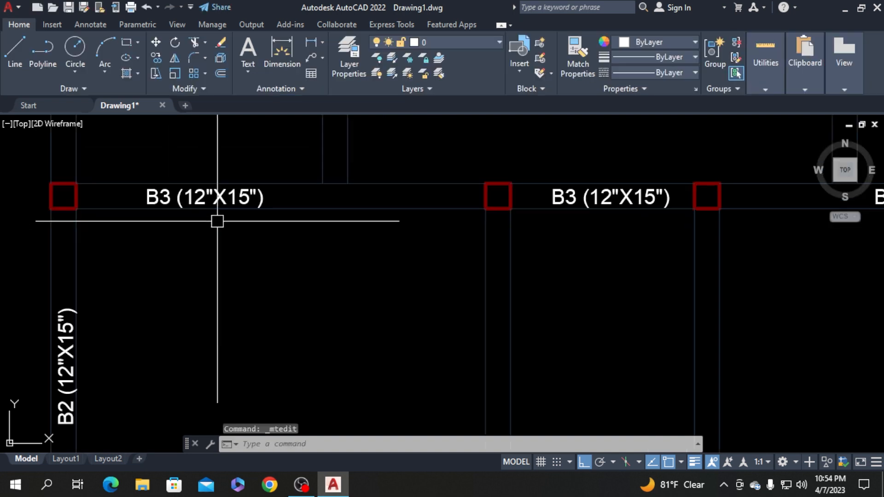
Copy the B2 (12"X15") label of the lower row's right outer beam, based on its insertion point, into both inner vertical beams of that row
{"action": "scroll", "coordinate": [342, 325], "scroll_direction": "up", "scroll_amount": 4}
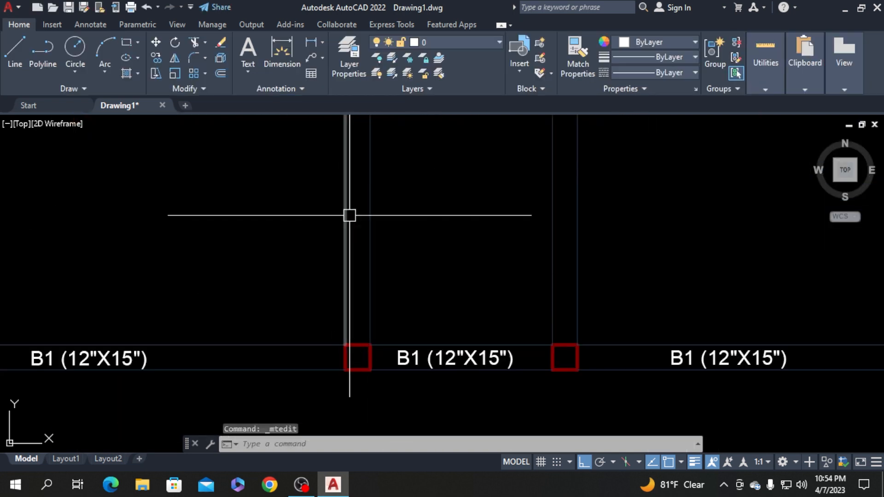
{"action": "scroll", "coordinate": [345, 215], "scroll_direction": "down", "scroll_amount": 4}
{"action": "scroll", "coordinate": [446, 168], "scroll_direction": "up", "scroll_amount": 2}
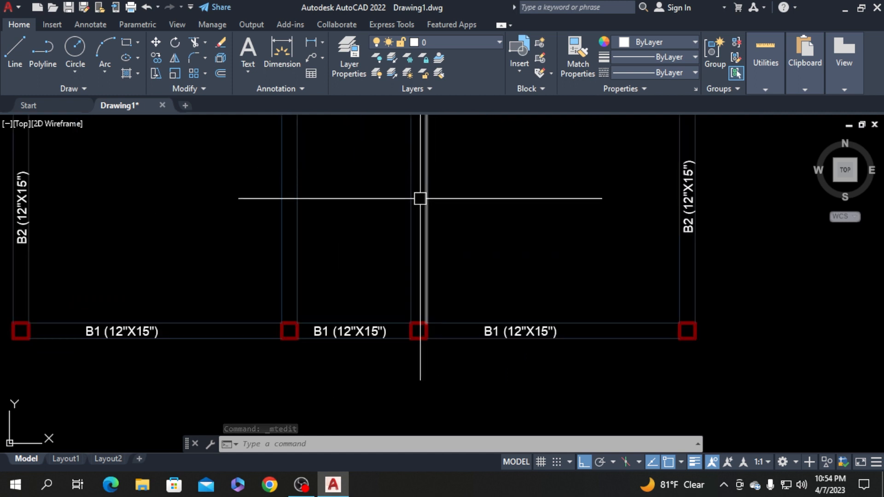
{"action": "scroll", "coordinate": [406, 235], "scroll_direction": "down", "scroll_amount": 3}
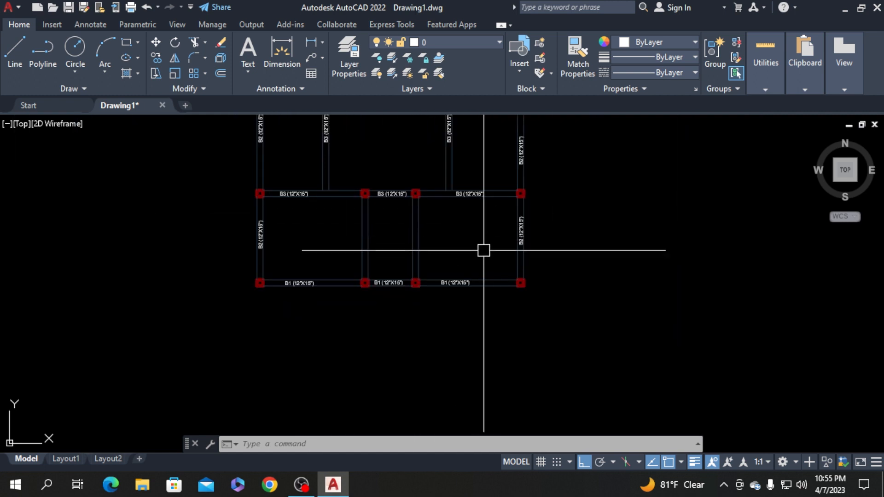
{"action": "scroll", "coordinate": [524, 237], "scroll_direction": "up", "scroll_amount": 3}
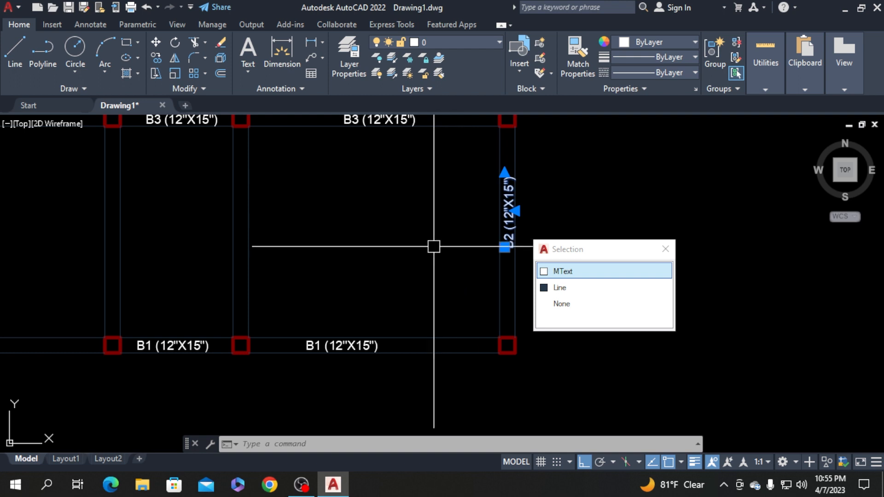
{"action": "type", "text": "o"}
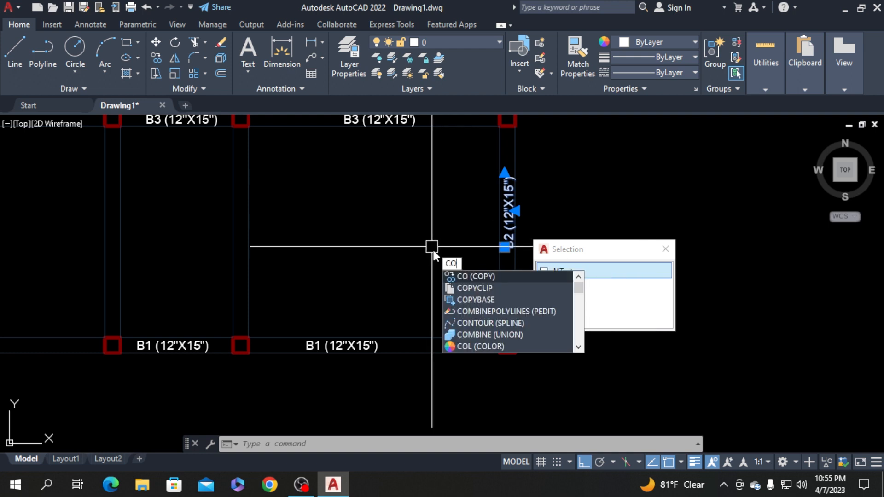
{"action": "key", "text": "Return"}
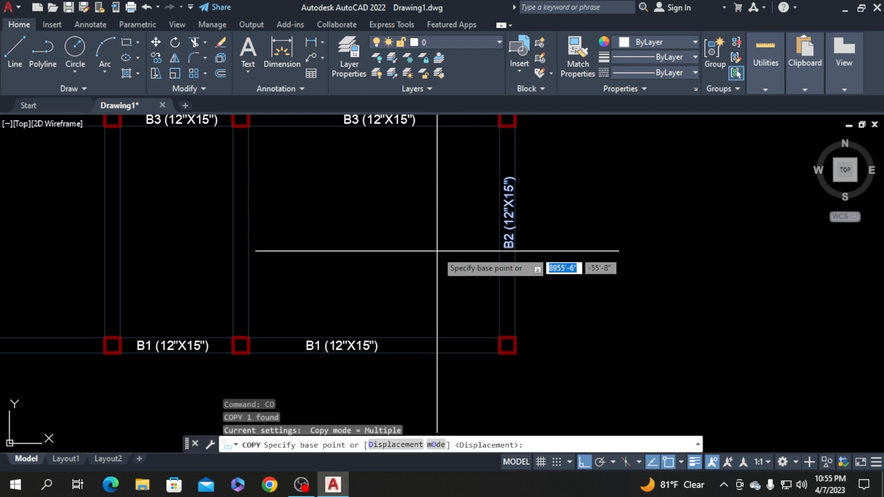
{"action": "scroll", "coordinate": [503, 244], "scroll_direction": "up", "scroll_amount": 4}
{"action": "left_click", "coordinate": [498, 246]}
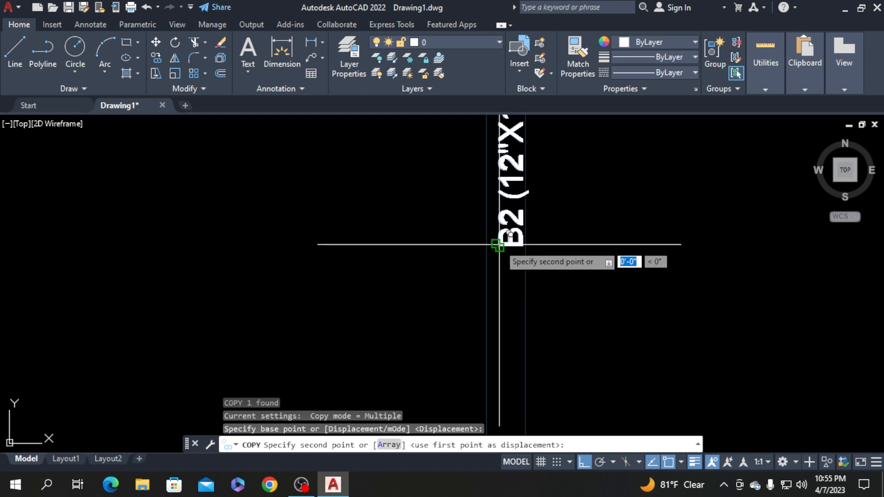
{"action": "scroll", "coordinate": [504, 247], "scroll_direction": "down", "scroll_amount": 3}
{"action": "scroll", "coordinate": [246, 248], "scroll_direction": "up", "scroll_amount": 2}
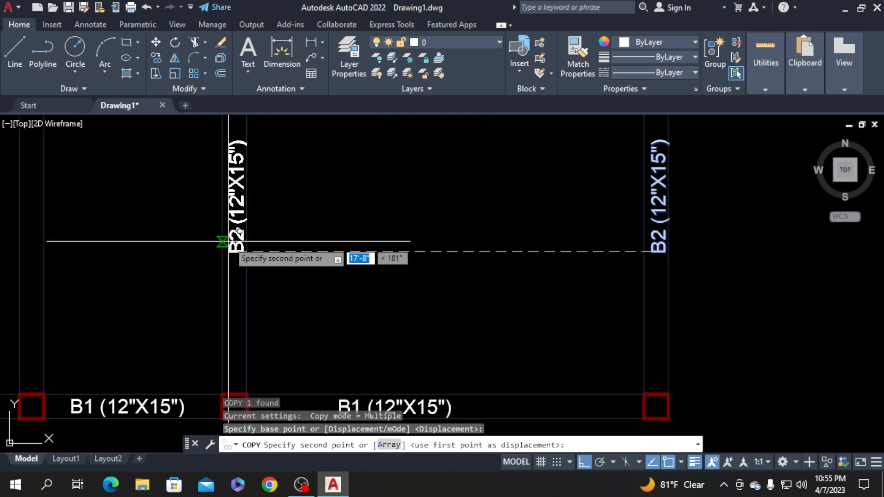
{"action": "left_click", "coordinate": [223, 242]}
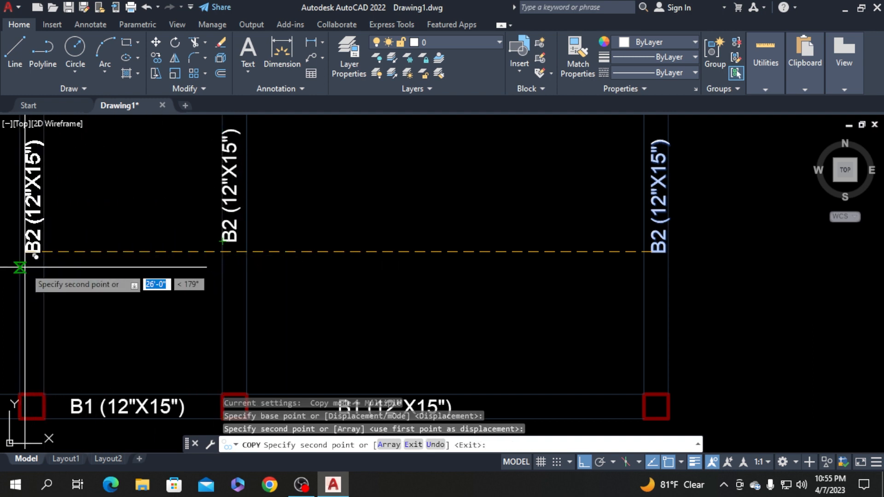
{"action": "left_click", "coordinate": [20, 267]}
{"action": "key", "text": "Return"}
Change the copied label in the lower row's right inner vertical beam to B4 (12"X15")
{"action": "scroll", "coordinate": [215, 237], "scroll_direction": "down", "scroll_amount": 3}
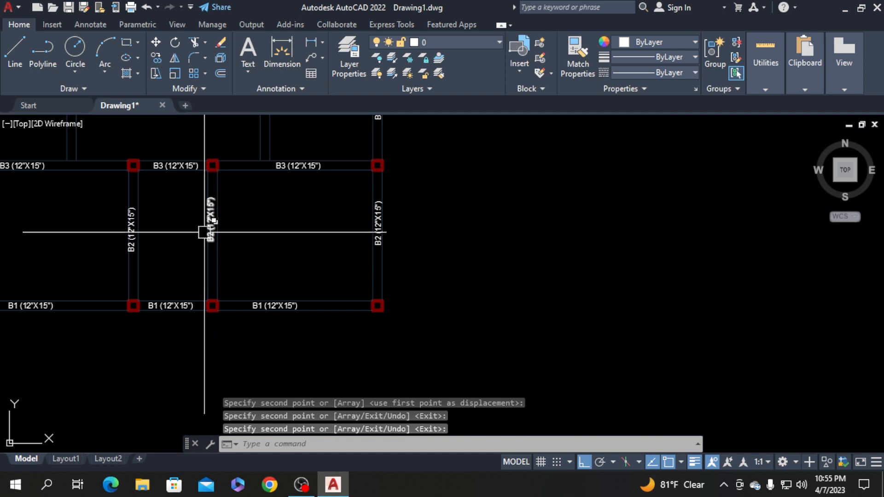
{"action": "scroll", "coordinate": [204, 232], "scroll_direction": "up", "scroll_amount": 5}
{"action": "double_click", "coordinate": [231, 241]}
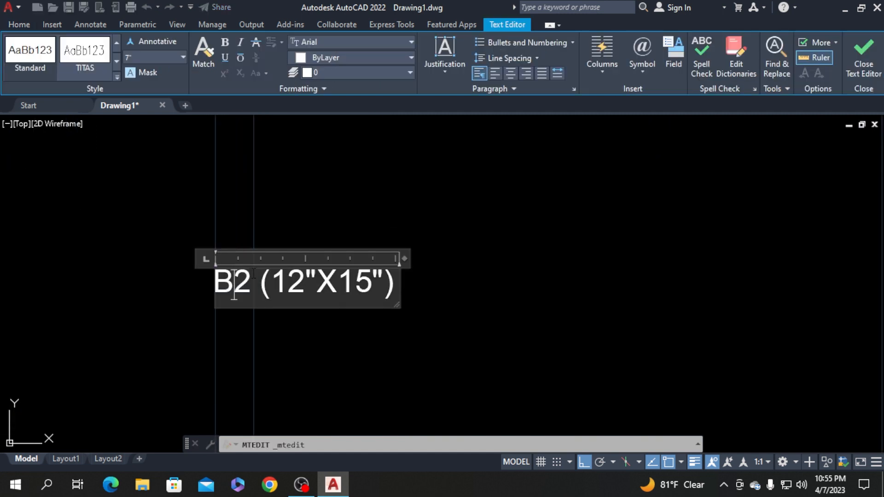
{"action": "left_click_drag", "start_coordinate": [234, 283], "coordinate": [242, 277]}
{"action": "type", "text": "4"}
{"action": "left_click", "coordinate": [240, 311]}
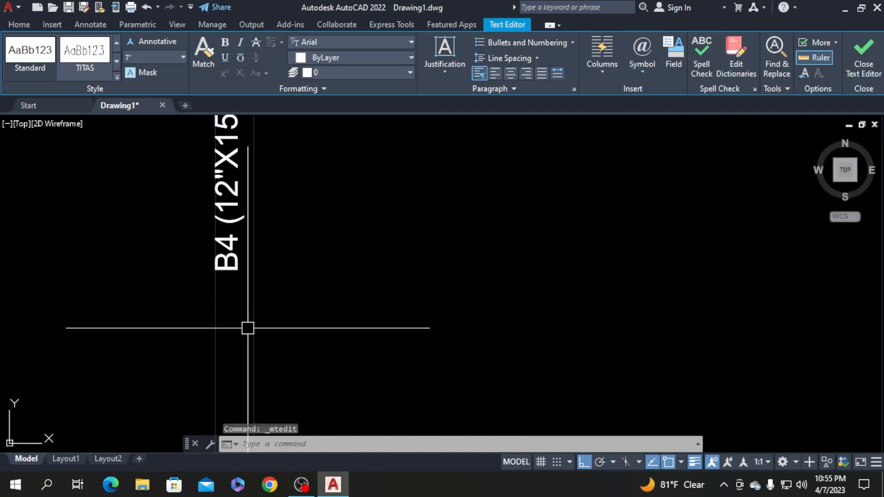
Try to shift the B4 (12"X15") label by its insertion point away from the beam's left line
{"action": "left_click", "coordinate": [215, 269]}
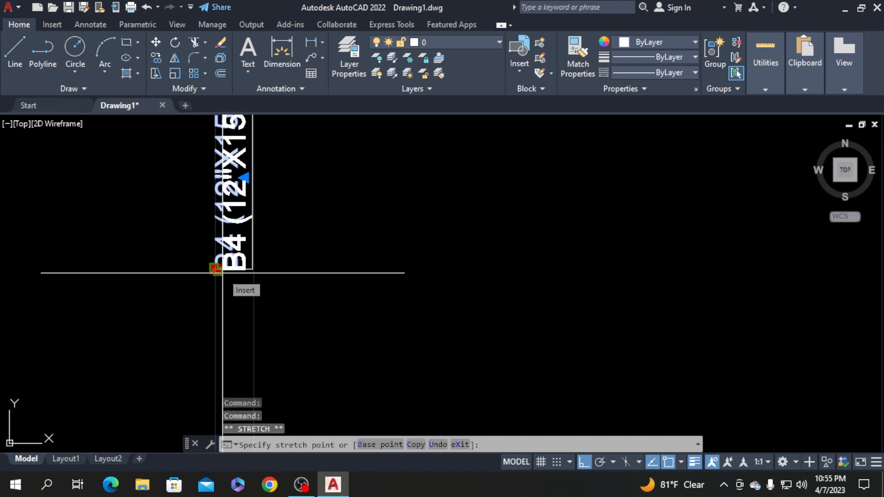
{"action": "scroll", "coordinate": [215, 269], "scroll_direction": "up", "scroll_amount": 4}
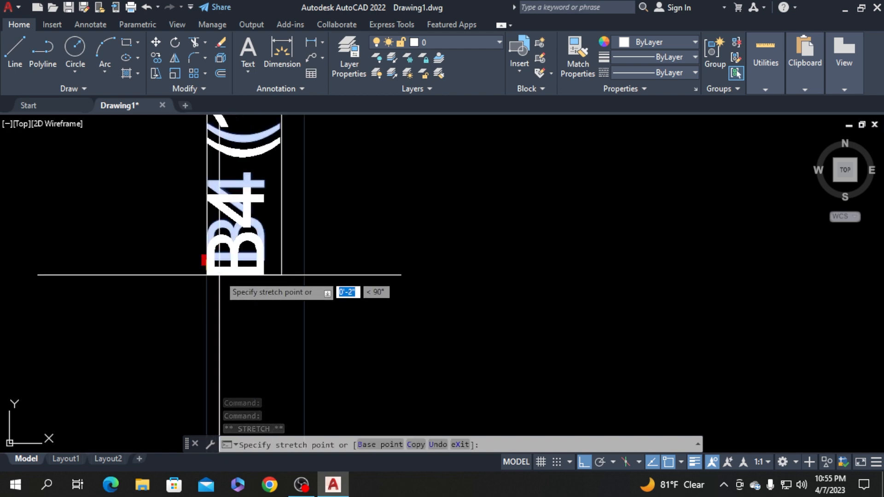
{"action": "left_click", "coordinate": [216, 273]}
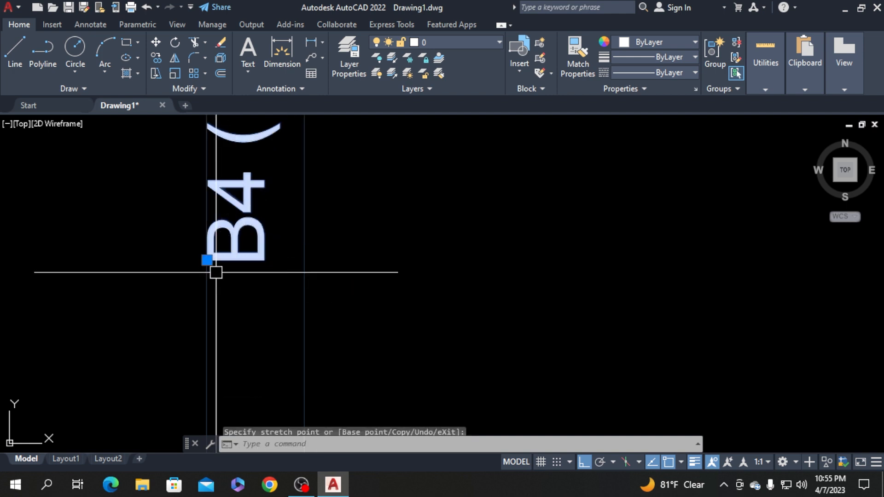
{"action": "scroll", "coordinate": [216, 272], "scroll_direction": "down", "scroll_amount": 4}
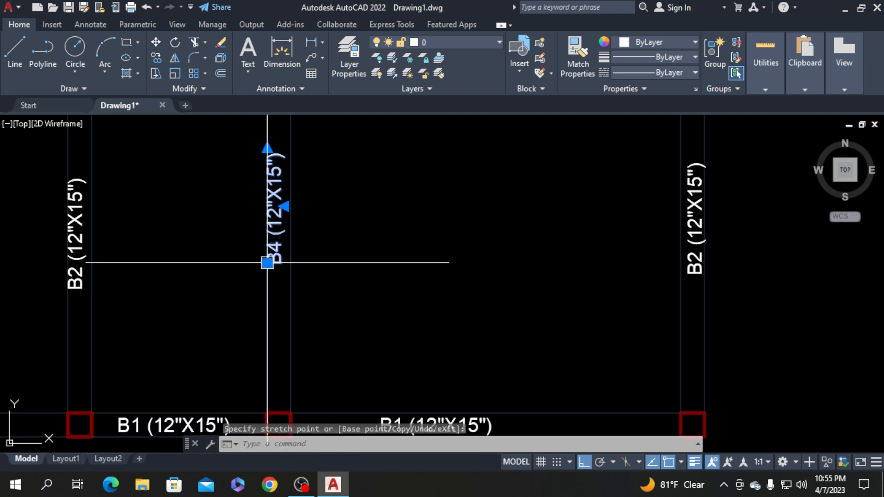
{"action": "left_click", "coordinate": [267, 262]}
{"action": "scroll", "coordinate": [267, 262], "scroll_direction": "up", "scroll_amount": 4}
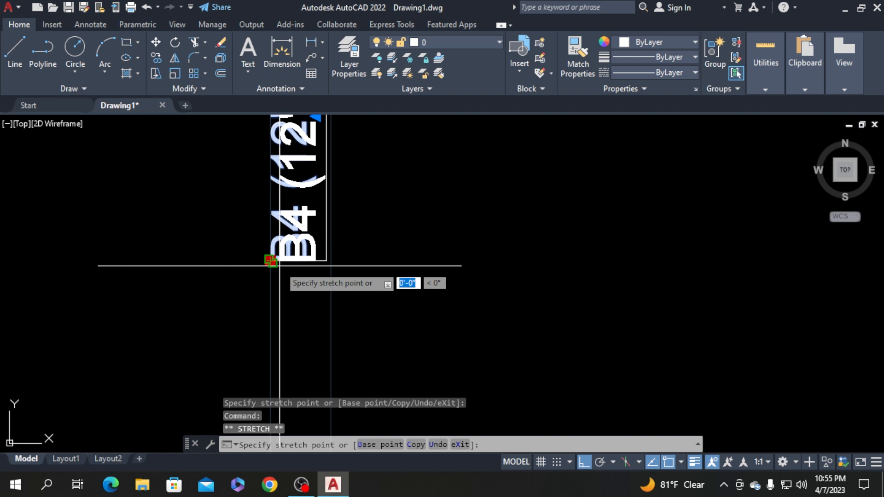
{"action": "left_click", "coordinate": [279, 265]}
Turn Ortho off and shift the B4 (12"X15") label slightly right and down, clear of the beam's left line
{"action": "left_click", "coordinate": [270, 261]}
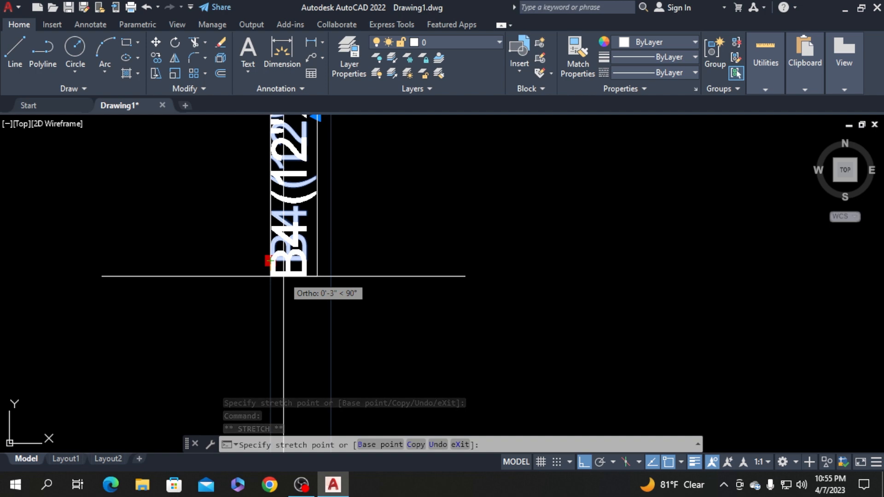
{"action": "key", "text": "F8"}
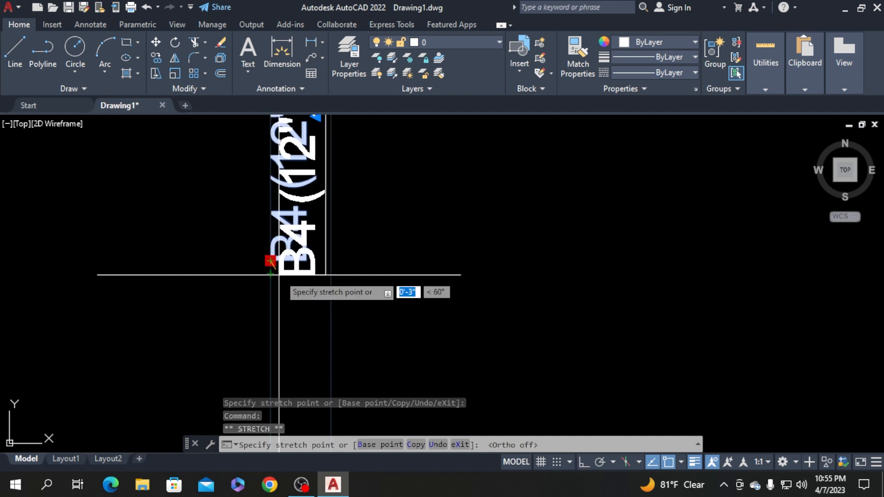
{"action": "left_click", "coordinate": [270, 275]}
{"action": "scroll", "coordinate": [276, 271], "scroll_direction": "down", "scroll_amount": 4}
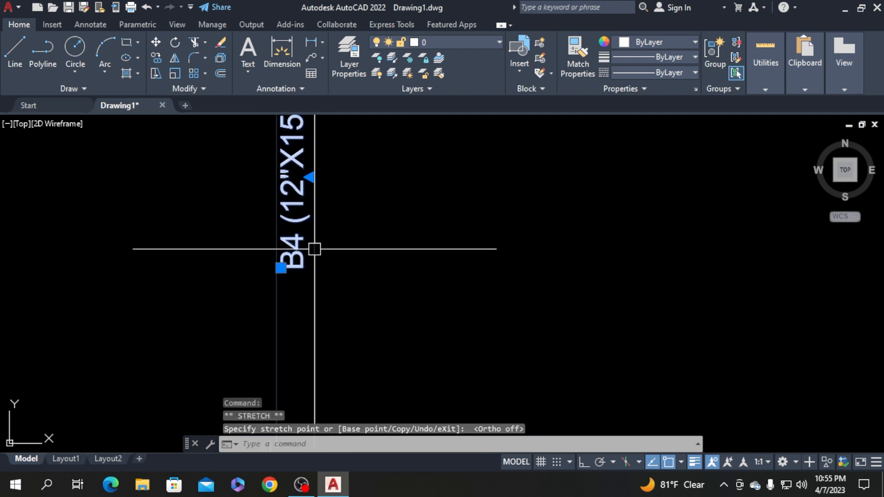
Try to shift the B2 (12"X15") label in the lower row's left inner beam by its insertion point, then clear the selection
{"action": "left_click", "coordinate": [109, 273]}
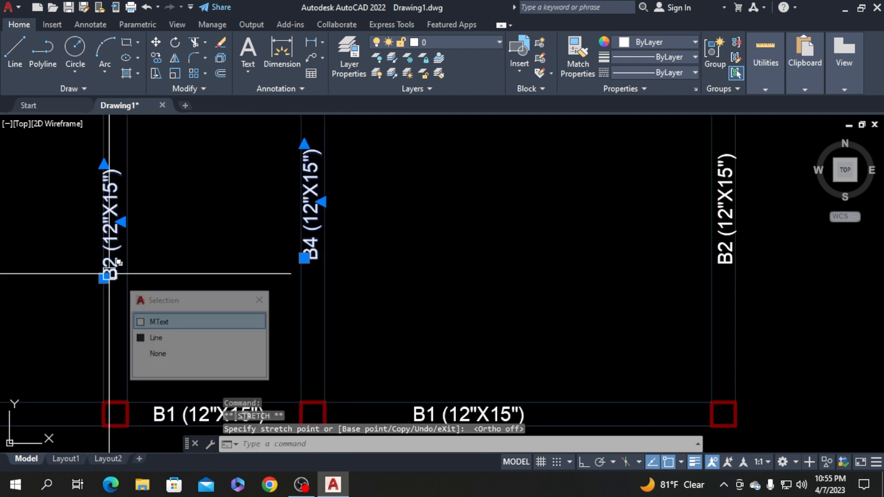
{"action": "left_click", "coordinate": [105, 278]}
{"action": "scroll", "coordinate": [105, 279], "scroll_direction": "up", "scroll_amount": 3}
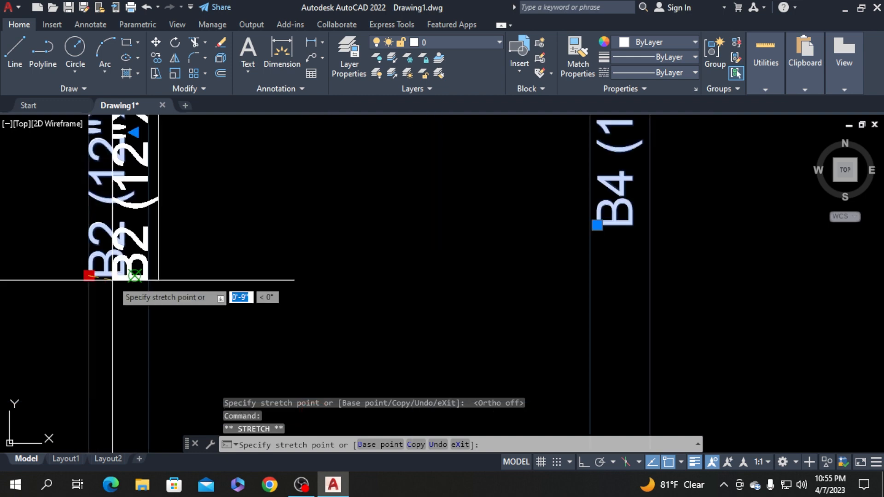
{"action": "left_click", "coordinate": [89, 276]}
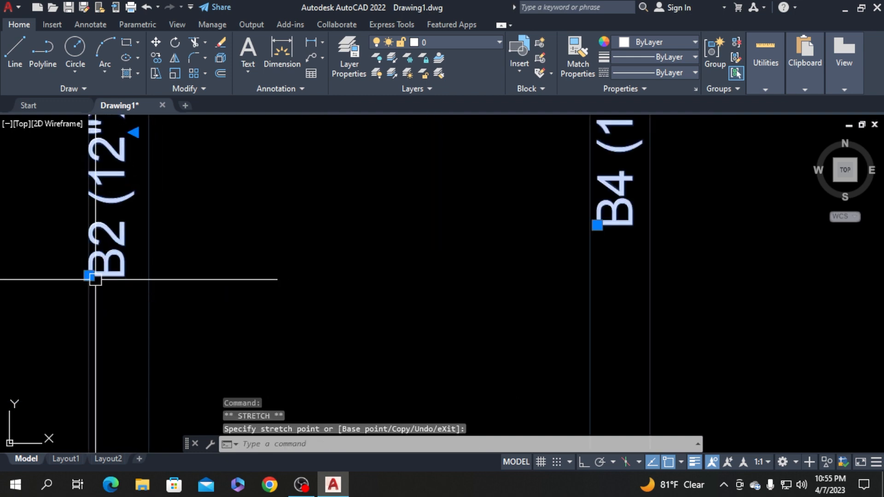
{"action": "key", "text": "Escape"}
Change the label in the lower row's left inner vertical beam to B4 (12"X15")
{"action": "scroll", "coordinate": [295, 220], "scroll_direction": "down", "scroll_amount": 5}
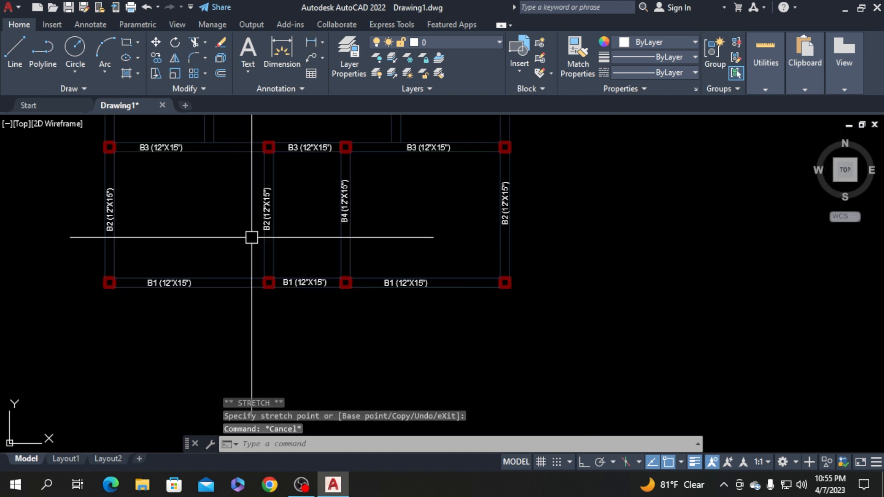
{"action": "scroll", "coordinate": [264, 216], "scroll_direction": "up", "scroll_amount": 5}
{"action": "double_click", "coordinate": [266, 255]}
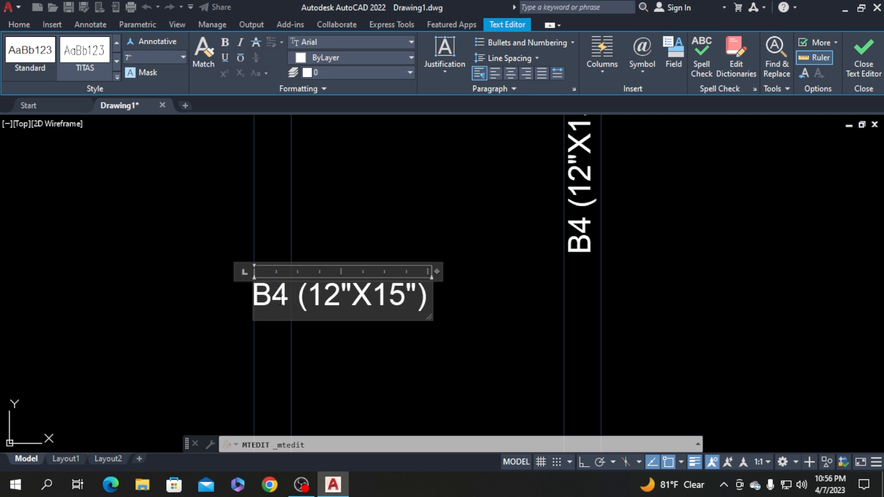
{"action": "left_click", "coordinate": [402, 354]}
Add the multiline text title "BEAM LAYOUT PLAN" just below the plan's bottom horizontal beams
{"action": "scroll", "coordinate": [392, 258], "scroll_direction": "down", "scroll_amount": 4}
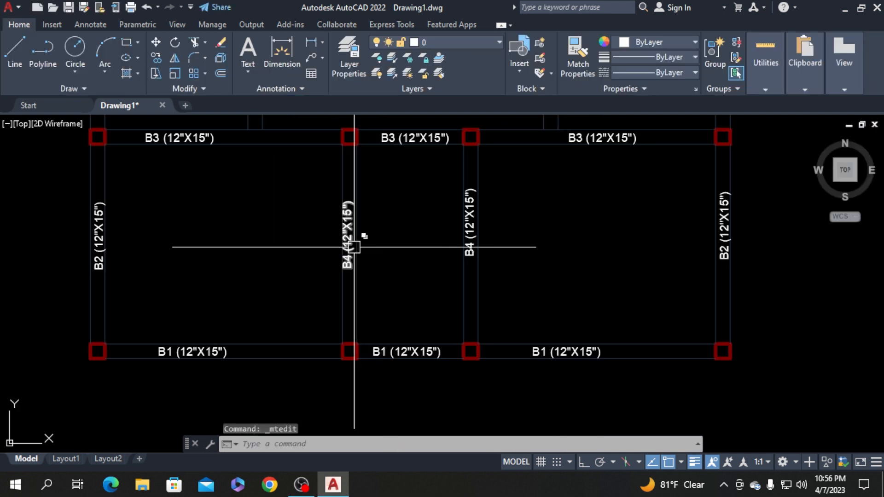
{"action": "scroll", "coordinate": [305, 257], "scroll_direction": "down", "scroll_amount": 4}
{"action": "scroll", "coordinate": [290, 246], "scroll_direction": "down", "scroll_amount": 4}
{"action": "scroll", "coordinate": [308, 202], "scroll_direction": "up", "scroll_amount": 6}
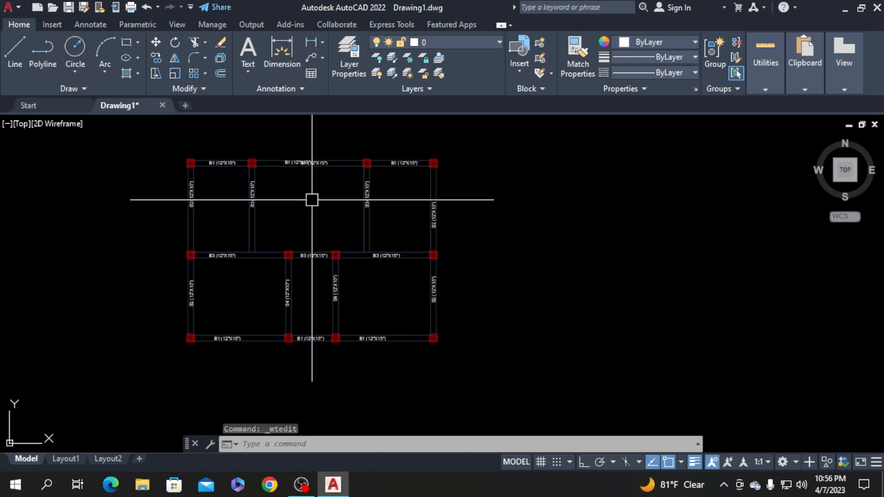
{"action": "scroll", "coordinate": [362, 156], "scroll_direction": "down", "scroll_amount": 4}
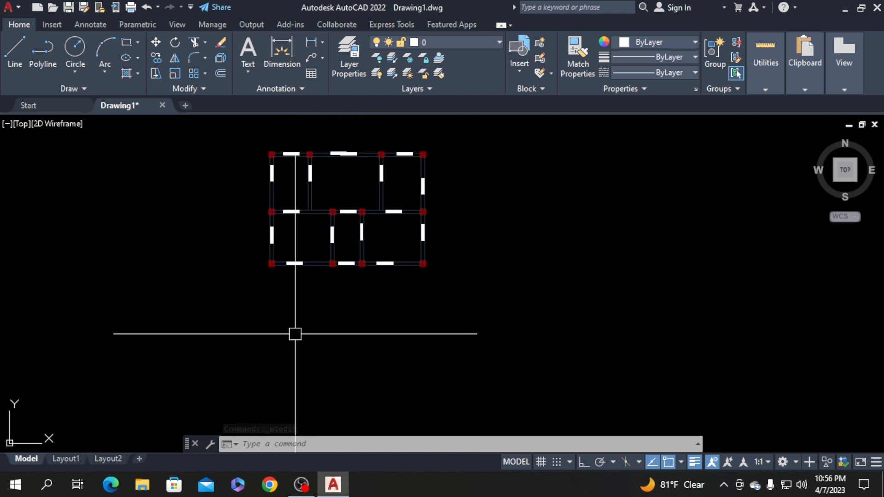
{"action": "scroll", "coordinate": [318, 290], "scroll_direction": "up", "scroll_amount": 2}
{"action": "scroll", "coordinate": [266, 290], "scroll_direction": "up", "scroll_amount": 4}
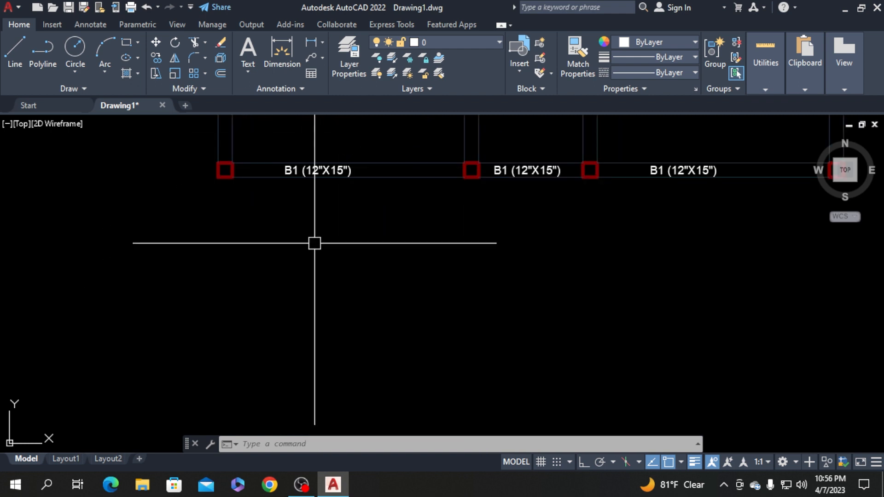
{"action": "key", "text": "Return"}
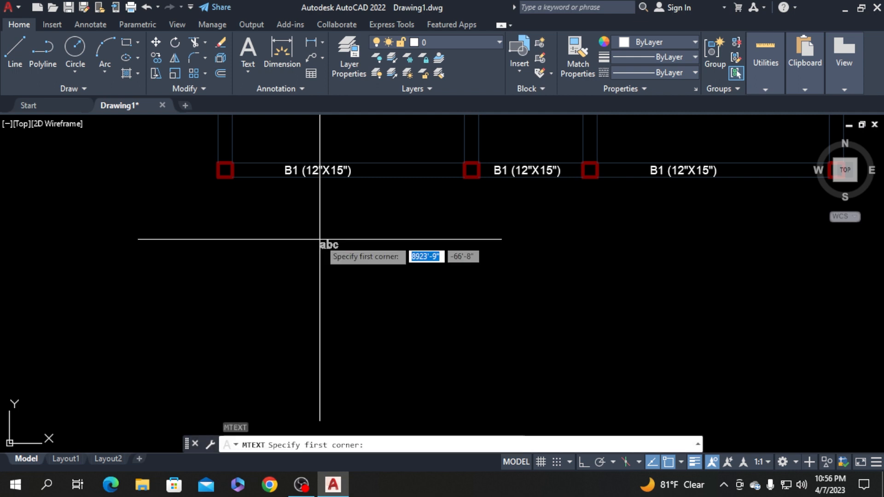
{"action": "left_click", "coordinate": [286, 202]}
{"action": "left_click", "coordinate": [874, 325]}
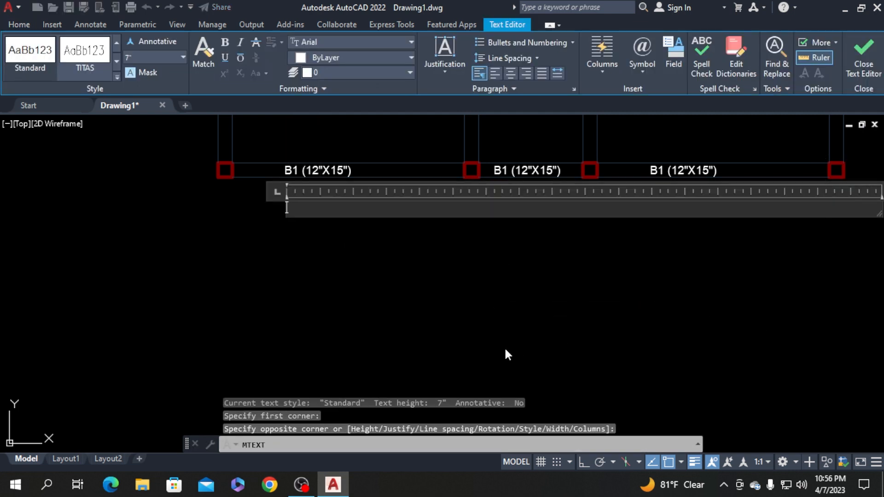
{"action": "type", "text": "B"}
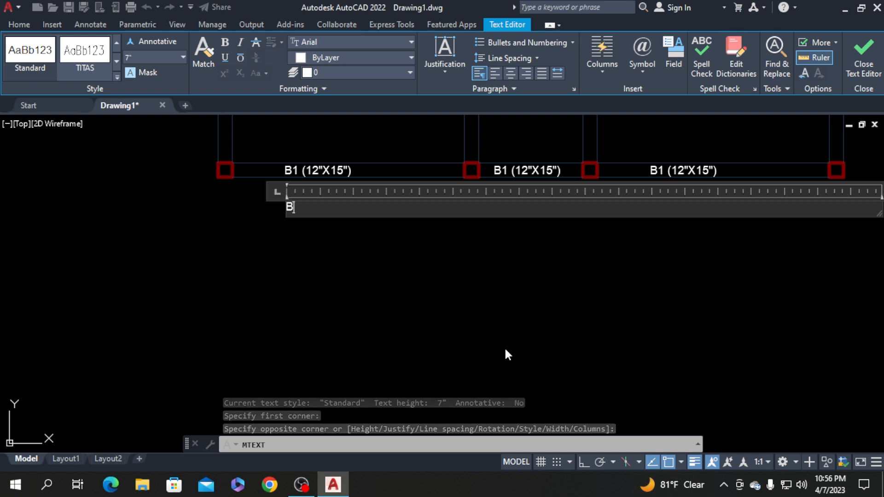
{"action": "type", "text": "EAM LAYOUT PLAN"}
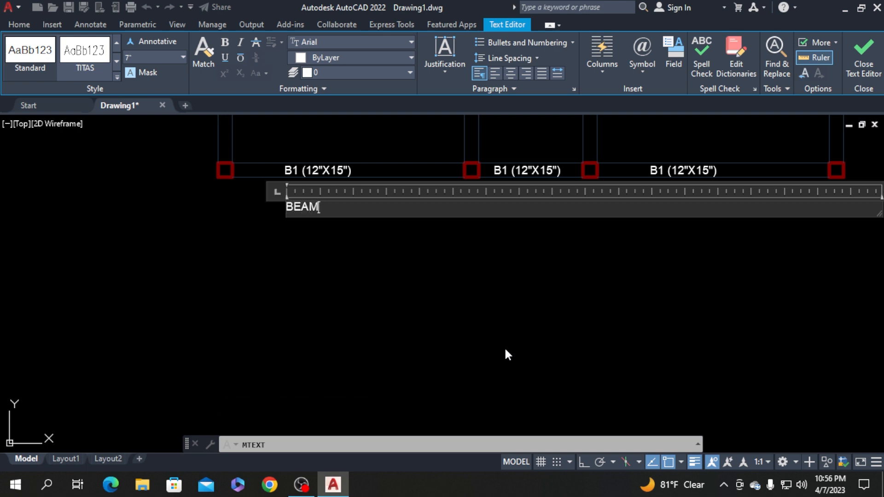
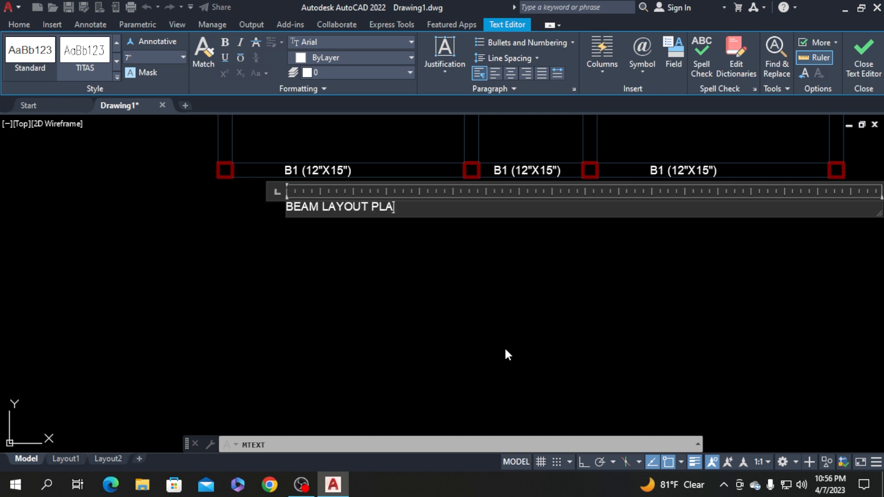
{"action": "key", "text": "Return"}
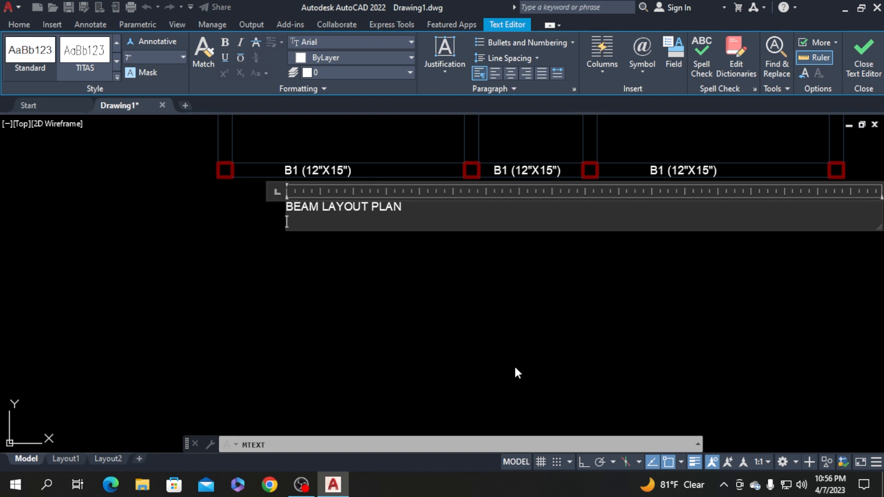
{"action": "left_click", "coordinate": [506, 366]}
Move the BEAM LAYOUT PLAN title right by its insertion point so it starts near the bottom row's left inner column
{"action": "left_click", "coordinate": [292, 202]}
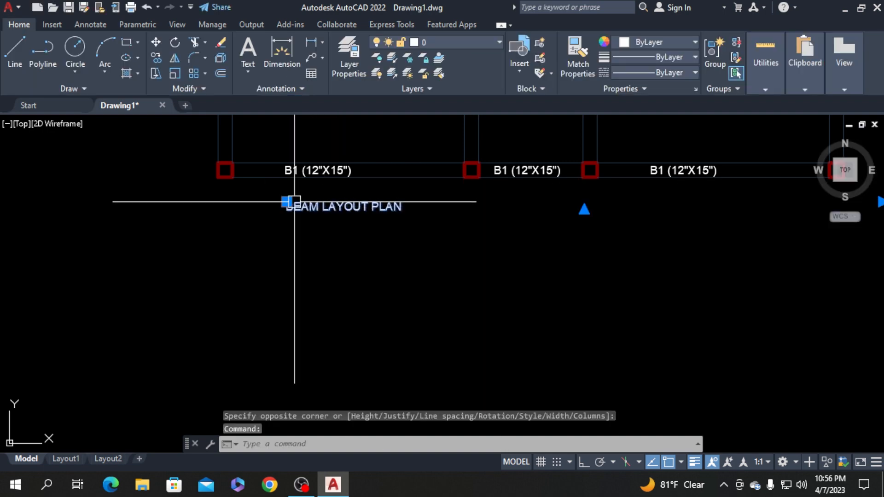
{"action": "left_click", "coordinate": [287, 203]}
{"action": "scroll", "coordinate": [469, 221], "scroll_direction": "down", "scroll_amount": 4}
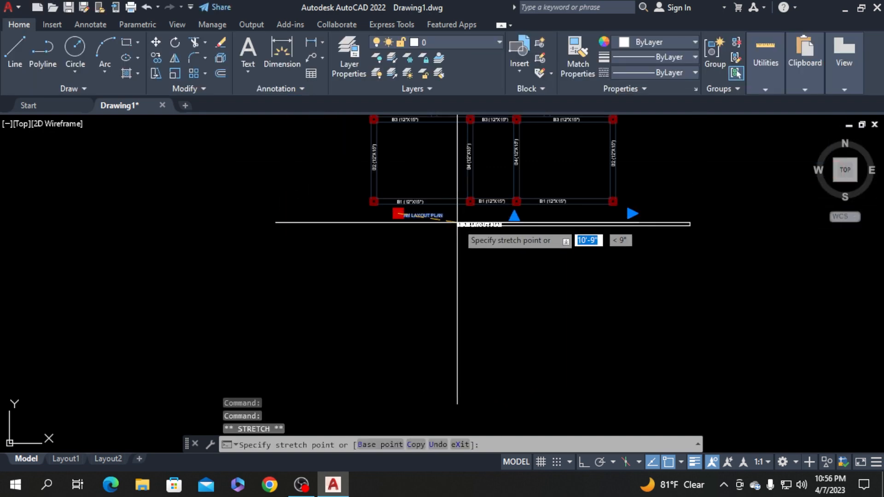
{"action": "left_click", "coordinate": [461, 218]}
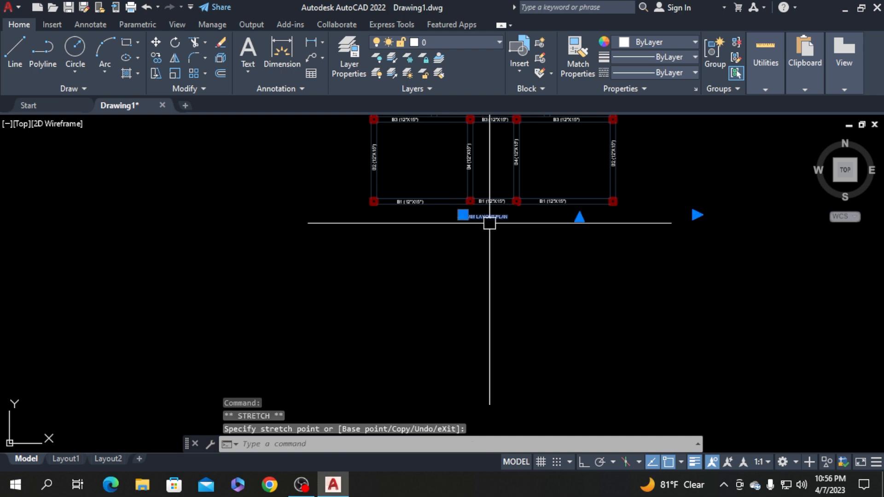
Set the text height of the BEAM LAYOUT PLAN title to 15 inches
{"action": "scroll", "coordinate": [489, 223], "scroll_direction": "up", "scroll_amount": 4}
{"action": "double_click", "coordinate": [528, 210]}
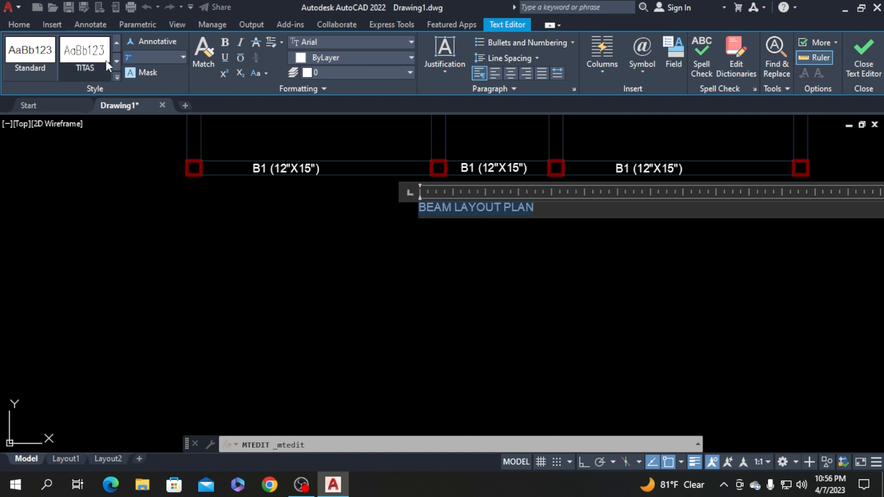
{"action": "type", "text": "15"}
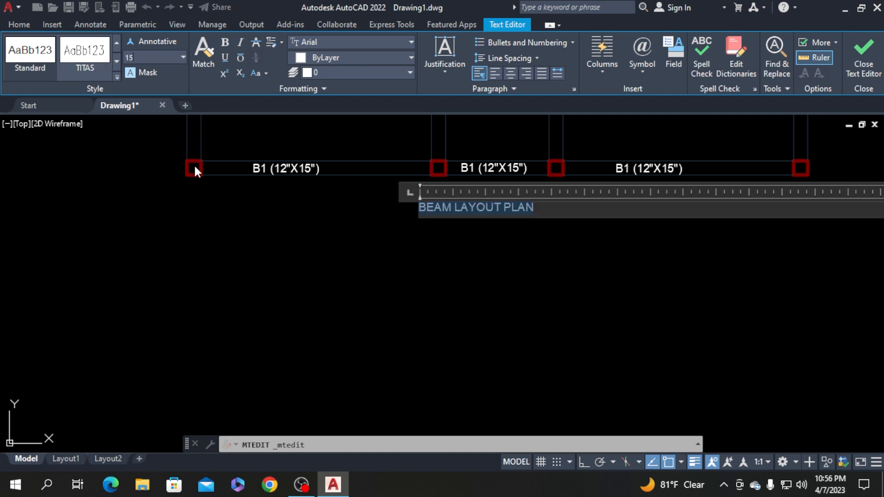
{"action": "key", "text": "Return"}
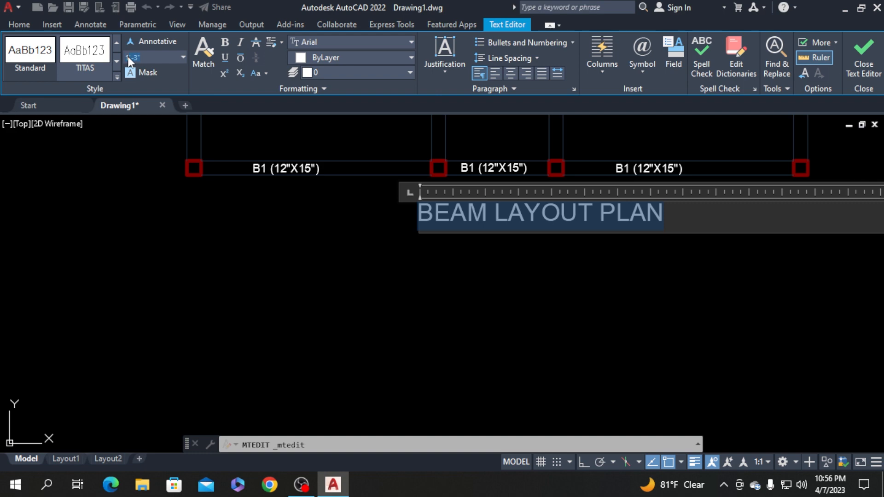
{"action": "left_click", "coordinate": [436, 282]}
Draw a rectangular border around the whole beam layout and its title, leaving a margin on all sides
{"action": "scroll", "coordinate": [364, 239], "scroll_direction": "down", "scroll_amount": 3}
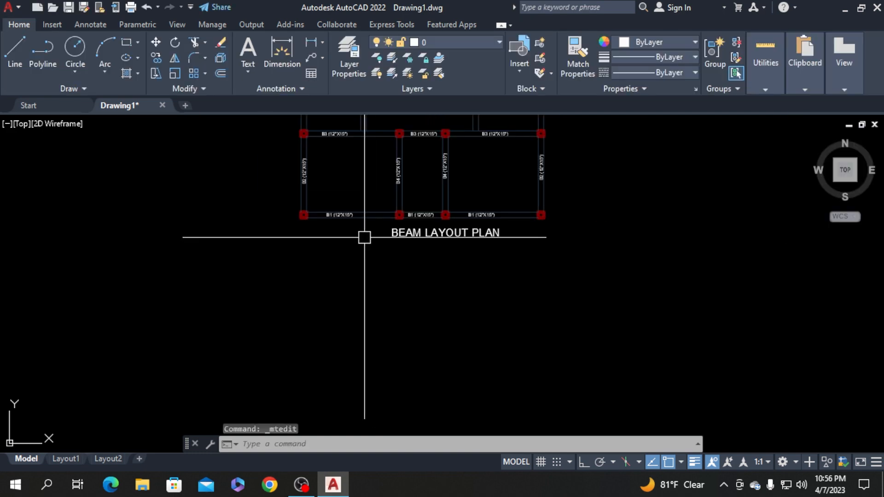
{"action": "scroll", "coordinate": [419, 241], "scroll_direction": "down", "scroll_amount": 2}
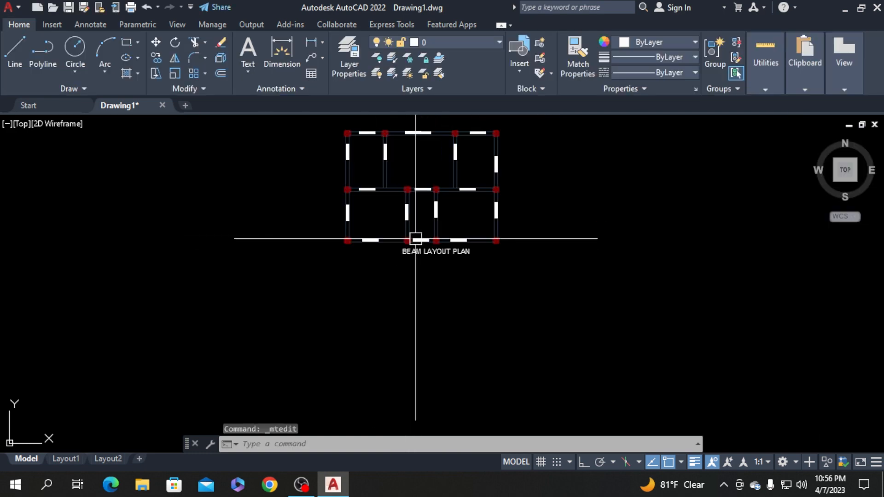
{"action": "scroll", "coordinate": [360, 187], "scroll_direction": "down", "scroll_amount": 2}
{"action": "scroll", "coordinate": [277, 207], "scroll_direction": "down", "scroll_amount": 2}
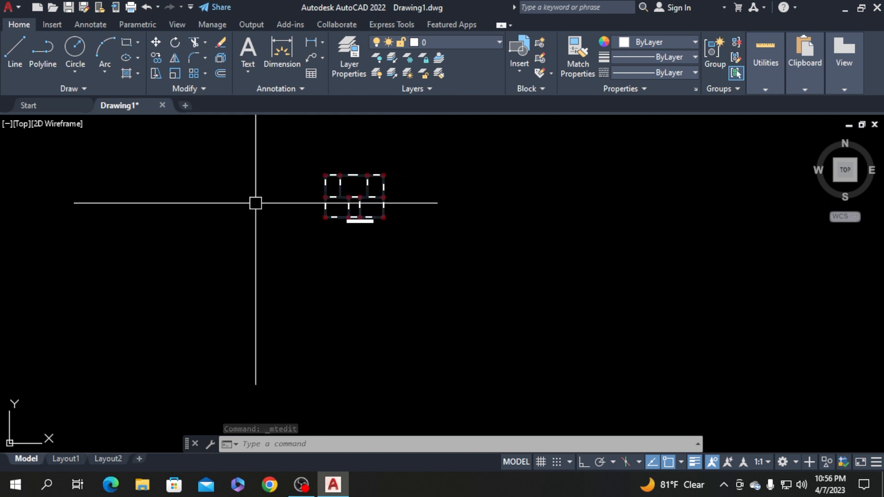
{"action": "type", "text": "rec"}
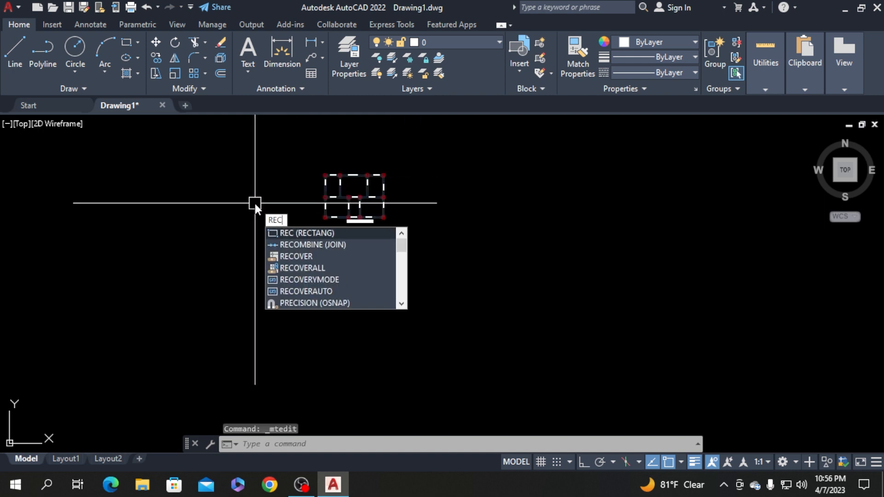
{"action": "key", "text": "Return"}
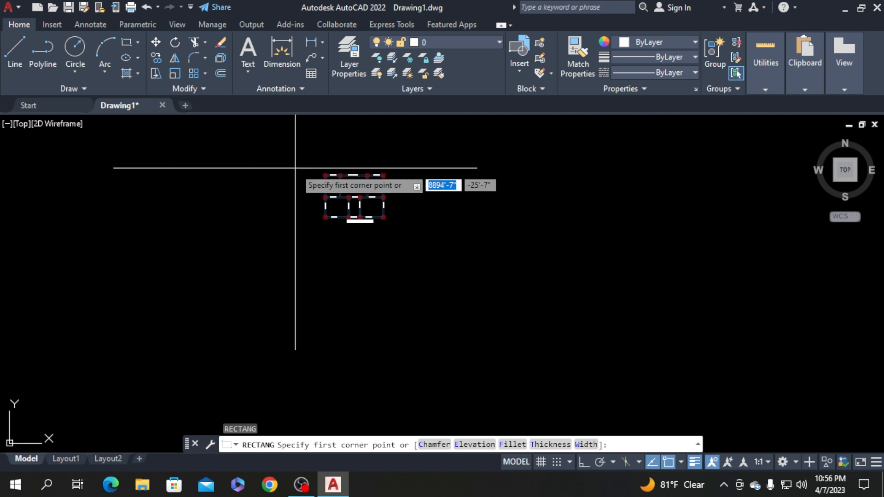
{"action": "scroll", "coordinate": [299, 162], "scroll_direction": "up", "scroll_amount": 3}
{"action": "left_click", "coordinate": [317, 159]}
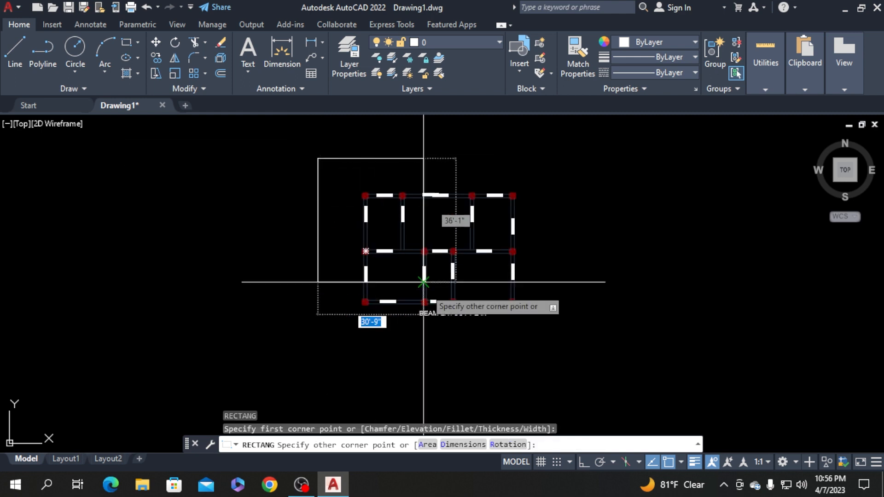
{"action": "left_click", "coordinate": [556, 342]}
Add a linear dimension above the top row's left B1 beam, between the inner faces of its two columns
{"action": "scroll", "coordinate": [423, 353], "scroll_direction": "up", "scroll_amount": 3}
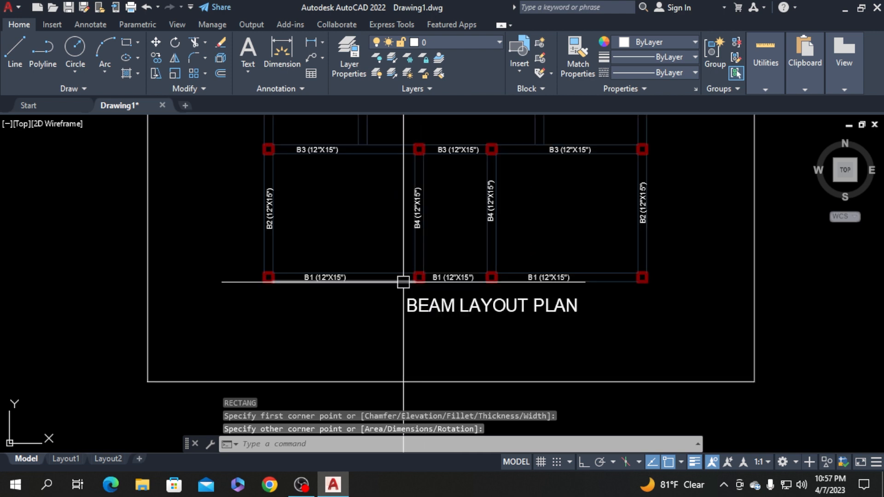
{"action": "scroll", "coordinate": [404, 279], "scroll_direction": "up", "scroll_amount": 2}
{"action": "scroll", "coordinate": [345, 316], "scroll_direction": "down", "scroll_amount": 3}
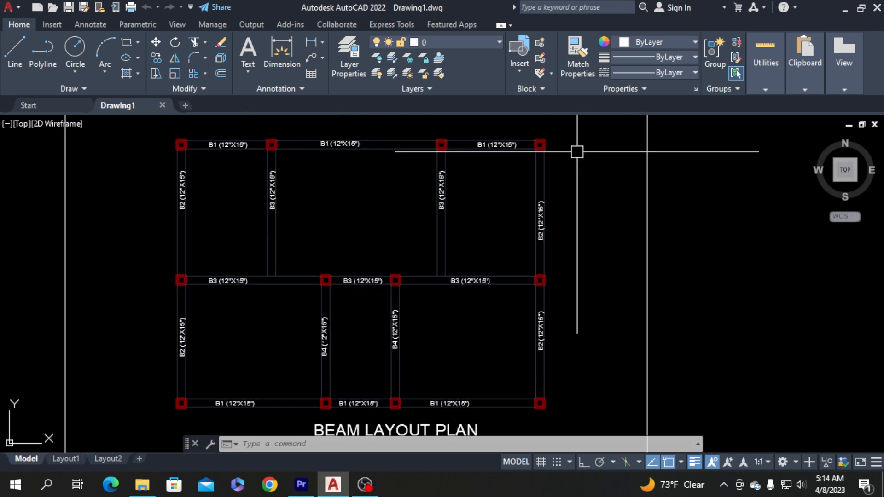
{"action": "scroll", "coordinate": [578, 148], "scroll_direction": "down", "scroll_amount": 2}
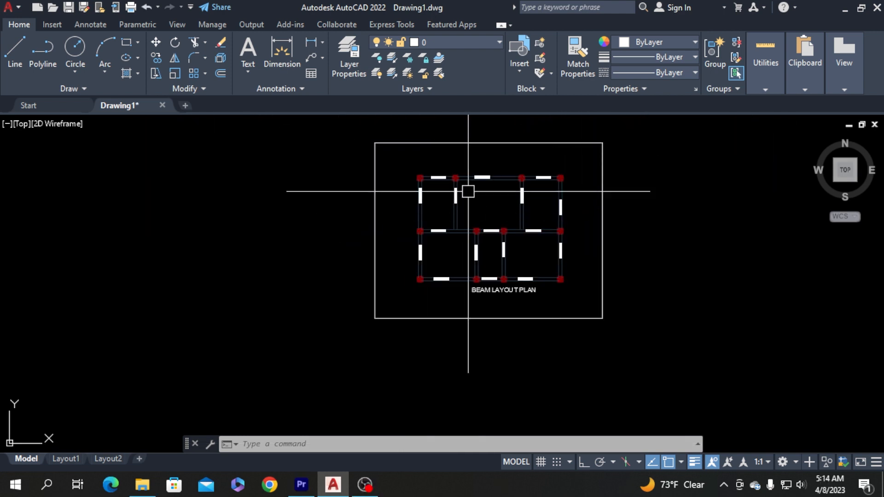
{"action": "scroll", "coordinate": [429, 182], "scroll_direction": "up", "scroll_amount": 2}
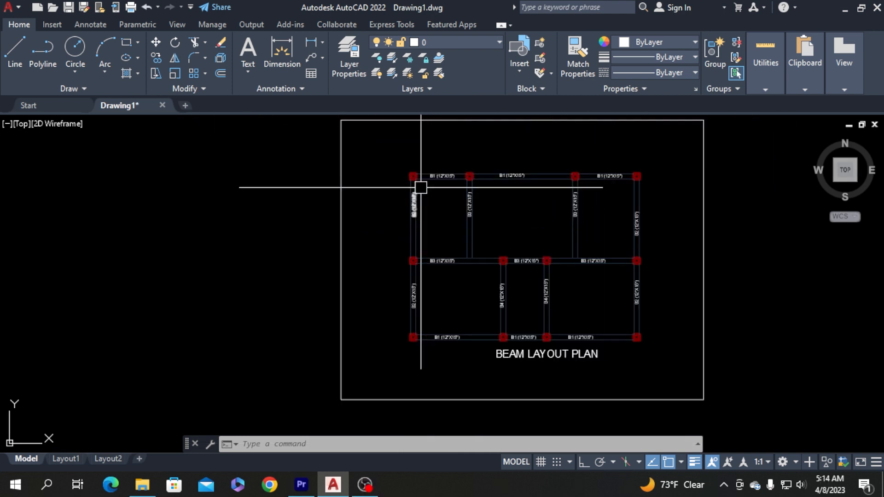
{"action": "left_click", "coordinate": [311, 41]}
{"action": "scroll", "coordinate": [414, 182], "scroll_direction": "up", "scroll_amount": 5}
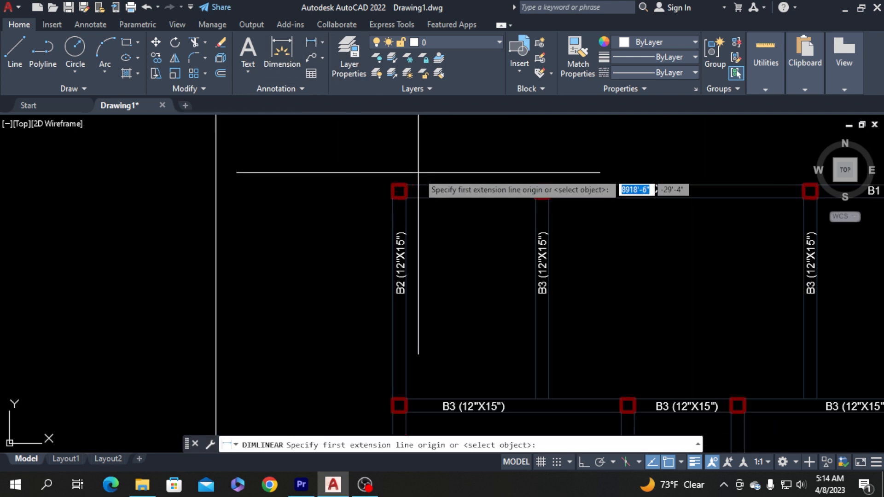
{"action": "left_click", "coordinate": [397, 189]}
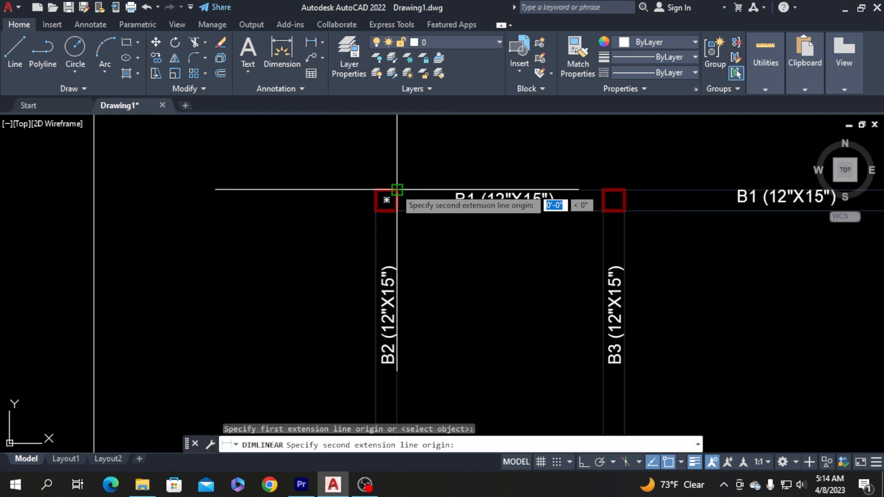
{"action": "left_click", "coordinate": [604, 189]}
{"action": "left_click", "coordinate": [558, 149]}
Add a linear dimension above the top row's middle B1 beam, between the facing edges of its two columns
{"action": "key", "text": "space"}
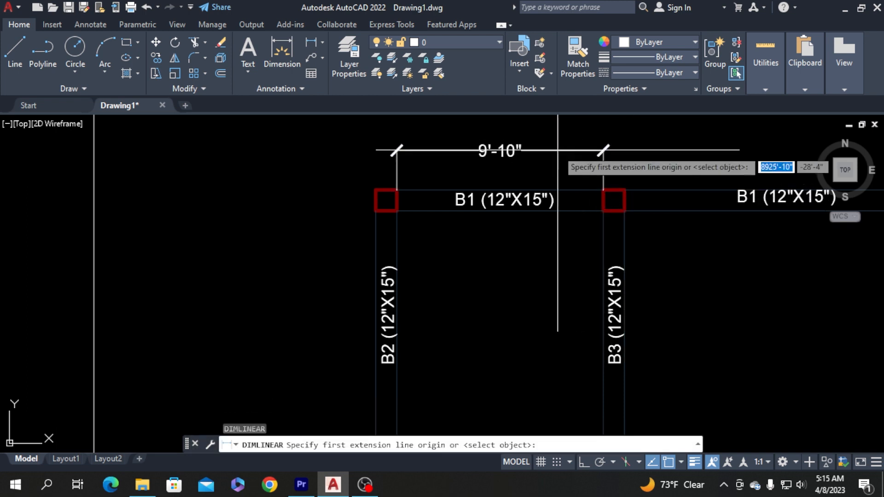
{"action": "scroll", "coordinate": [558, 149], "scroll_direction": "down", "scroll_amount": 5}
{"action": "key", "text": "Return"}
{"action": "scroll", "coordinate": [430, 152], "scroll_direction": "up", "scroll_amount": 5}
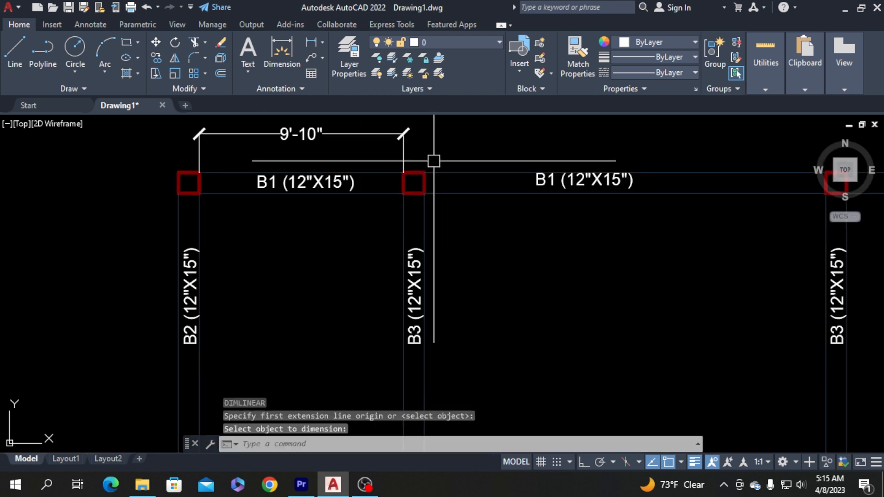
{"action": "key", "text": "space"}
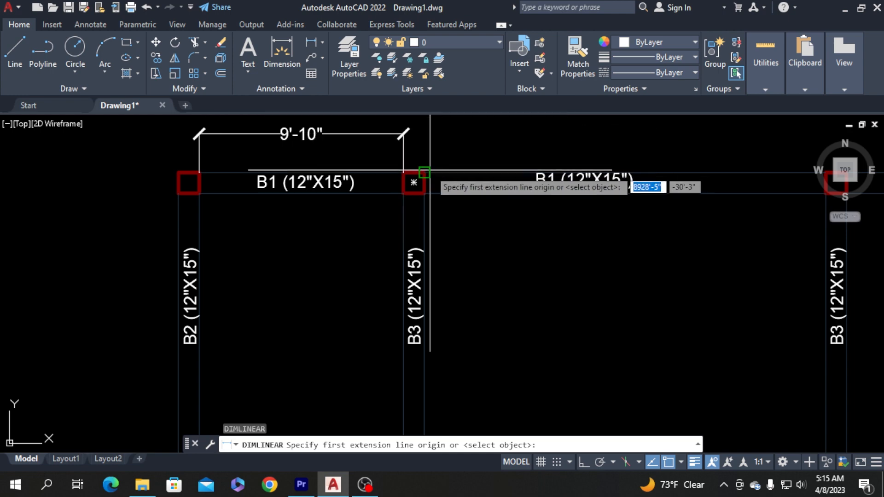
{"action": "left_click", "coordinate": [424, 172]}
{"action": "scroll", "coordinate": [454, 173], "scroll_direction": "down", "scroll_amount": 4}
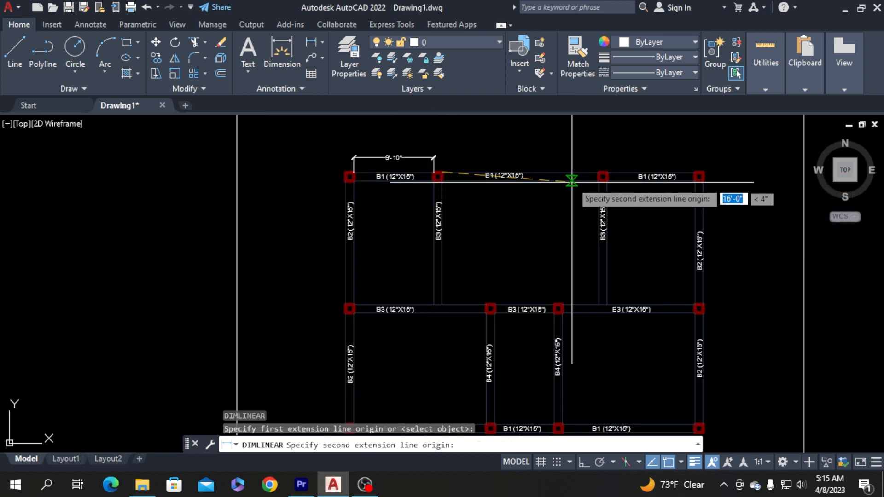
{"action": "scroll", "coordinate": [602, 178], "scroll_direction": "up", "scroll_amount": 5}
{"action": "left_click", "coordinate": [636, 167]}
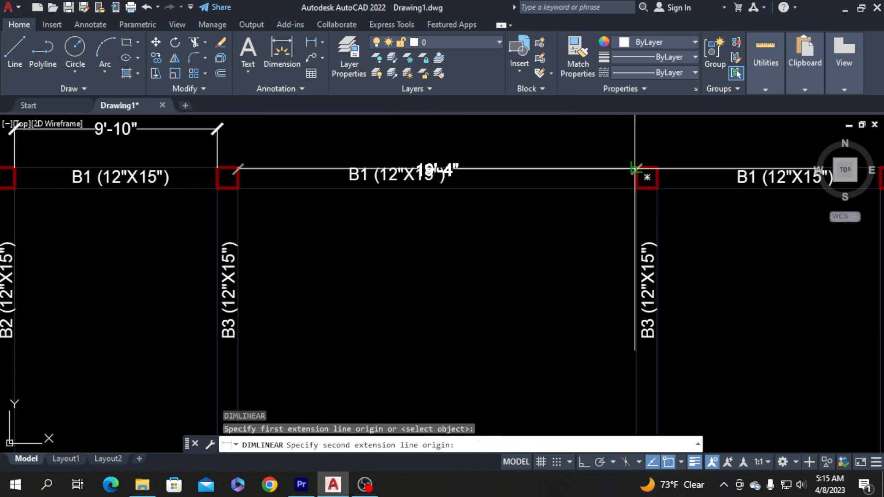
{"action": "left_click", "coordinate": [606, 132]}
Add a linear dimension above the top row's right B1 beam, from the inner column's edge to the corner column's near edge
{"action": "scroll", "coordinate": [605, 132], "scroll_direction": "down", "scroll_amount": 5}
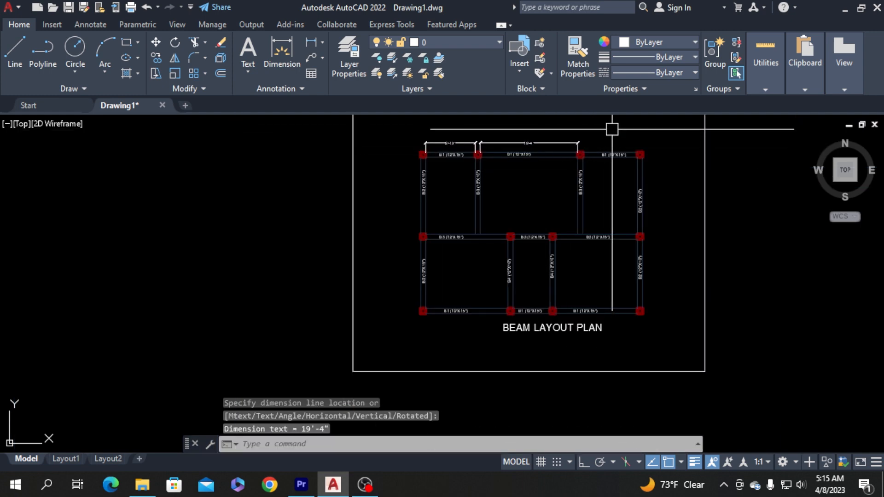
{"action": "key", "text": "Return"}
{"action": "scroll", "coordinate": [612, 129], "scroll_direction": "up", "scroll_amount": 5}
{"action": "left_click", "coordinate": [508, 194]}
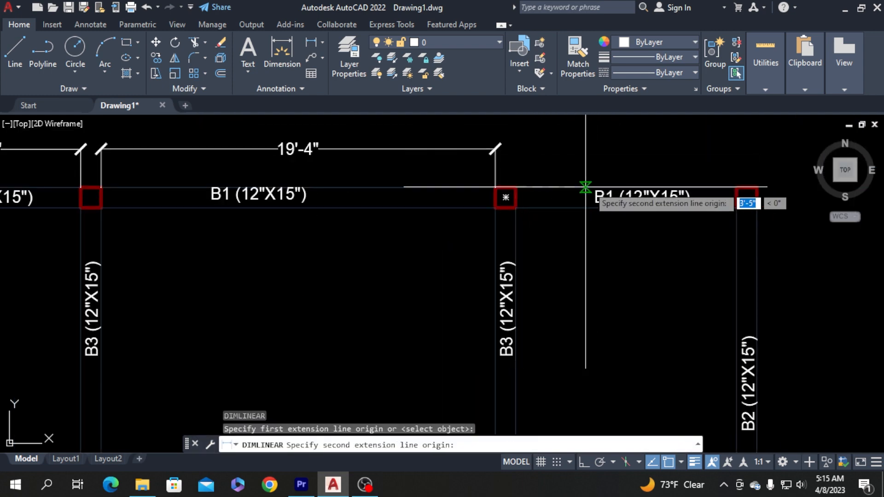
{"action": "left_click", "coordinate": [736, 187]}
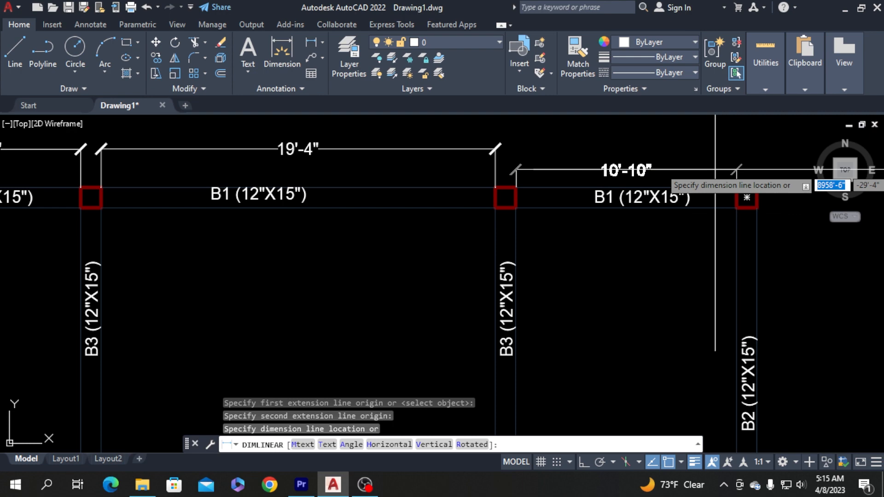
{"action": "left_click", "coordinate": [710, 147]}
{"action": "key", "text": "Return"}
{"action": "scroll", "coordinate": [617, 147], "scroll_direction": "down", "scroll_amount": 5}
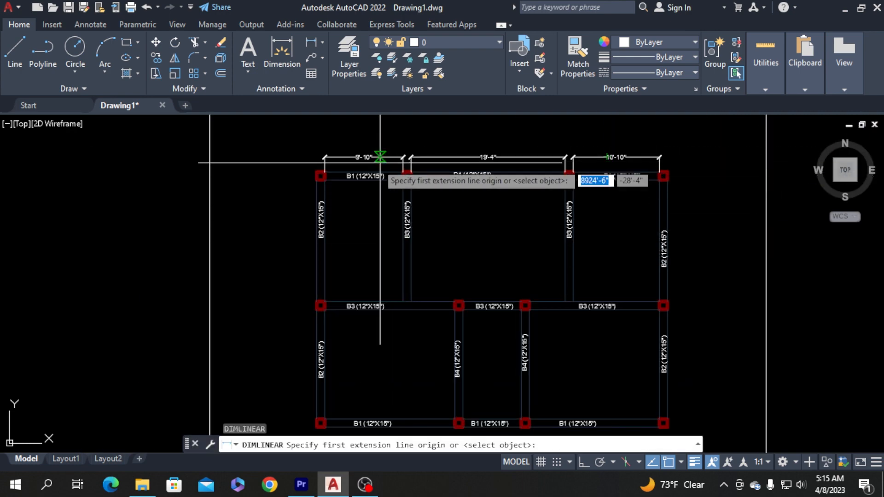